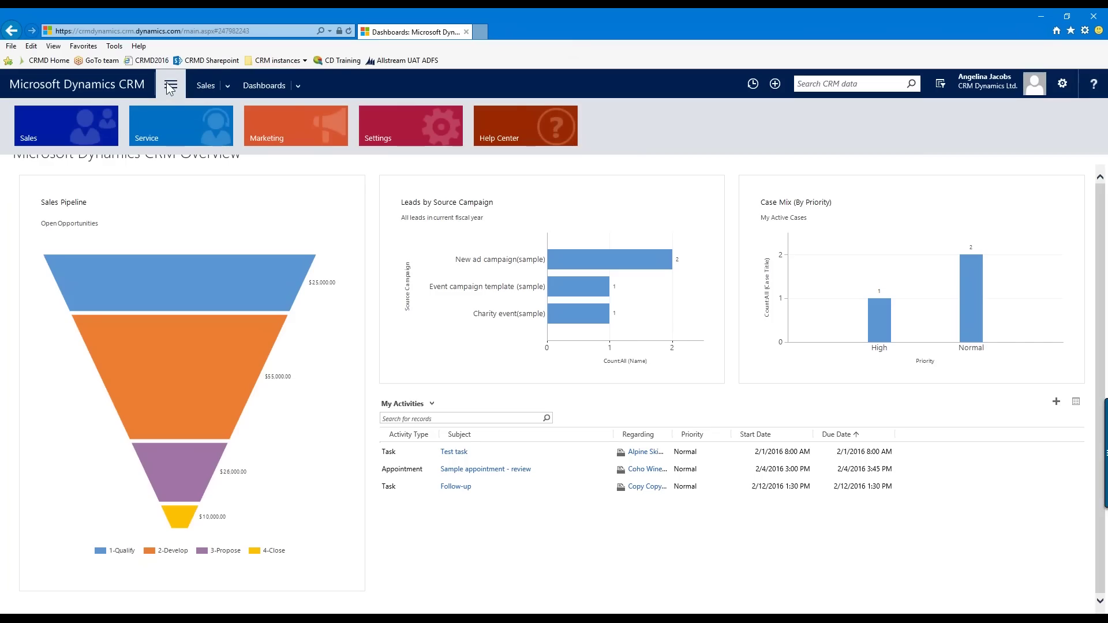
# - Open Customize the System from the Customizations settings, allowing the blocked pop-up, and enlarge the Default Solution window
pyautogui.click(401, 122)
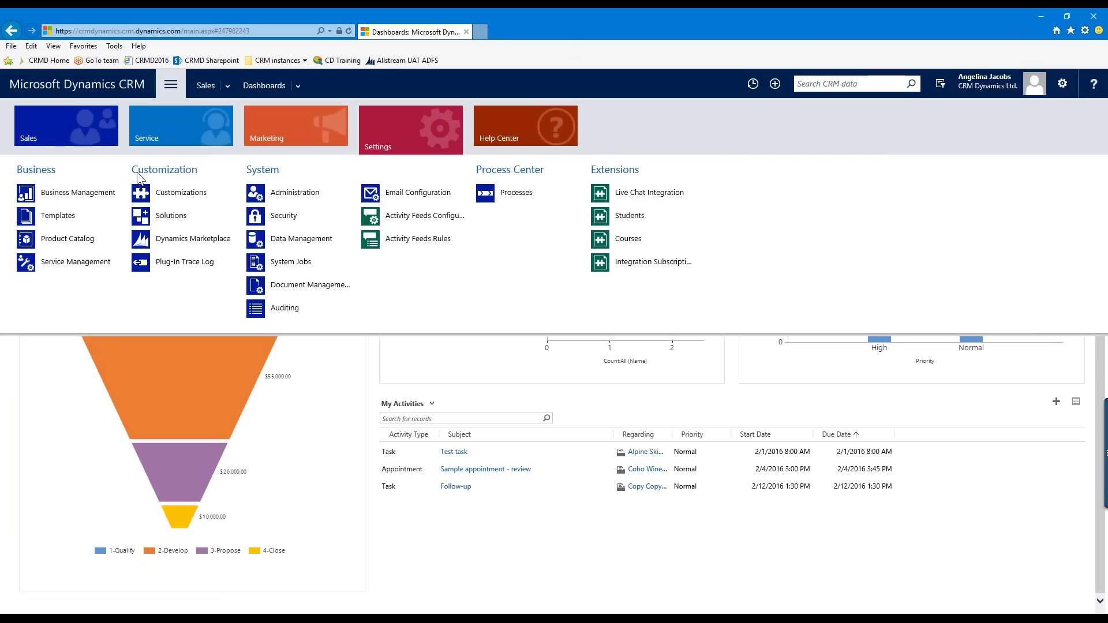
pyautogui.click(192, 197)
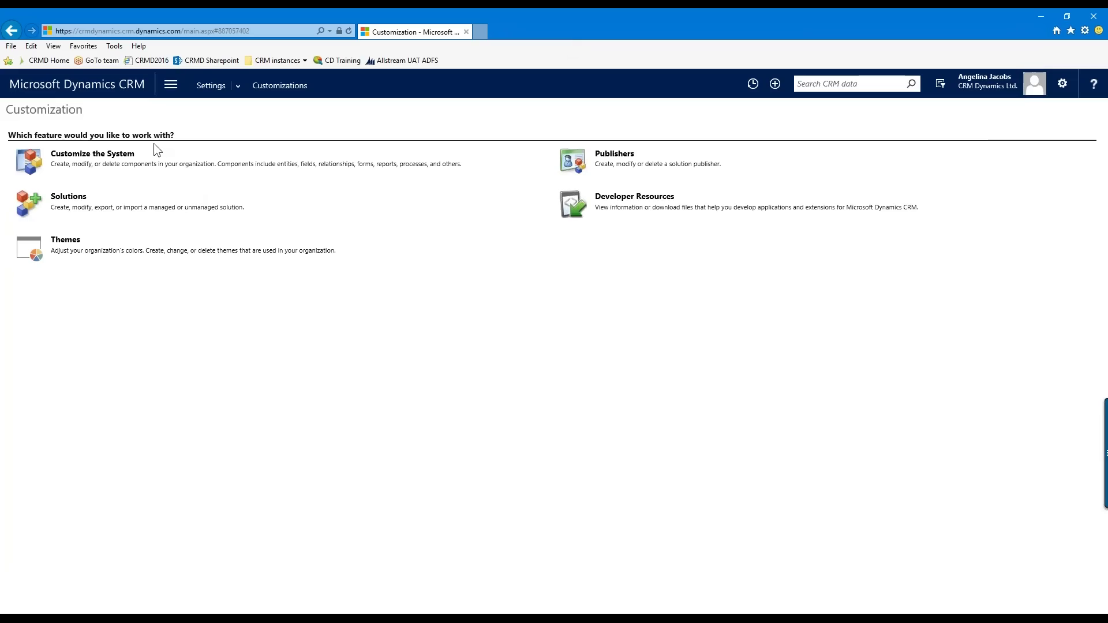
pyautogui.click(122, 159)
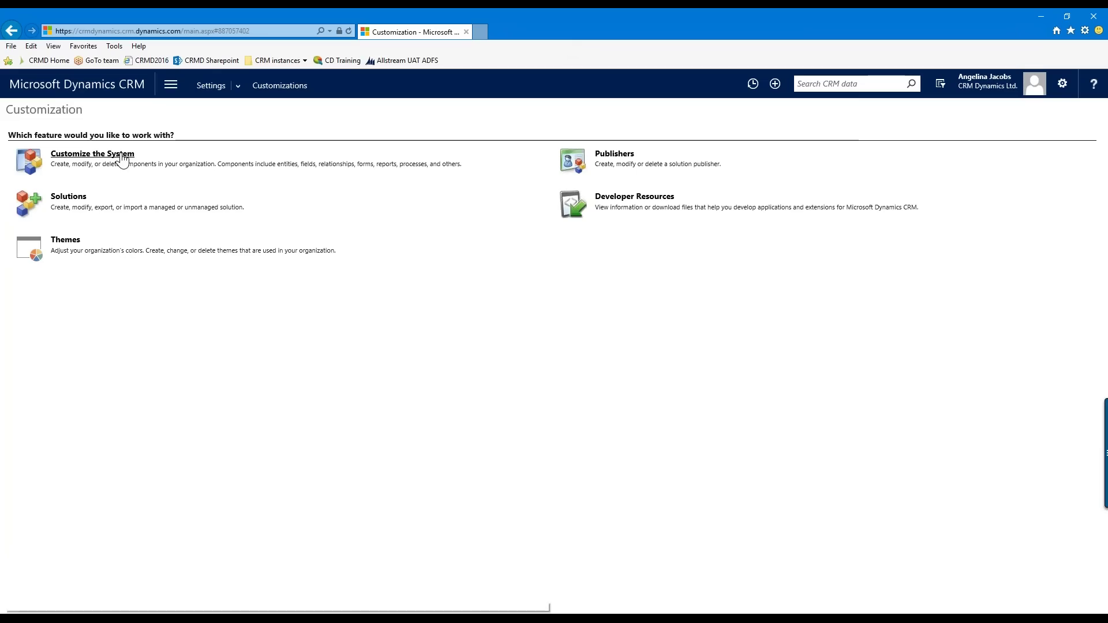
pyautogui.rightClick(90, 610)
pyautogui.click(110, 605)
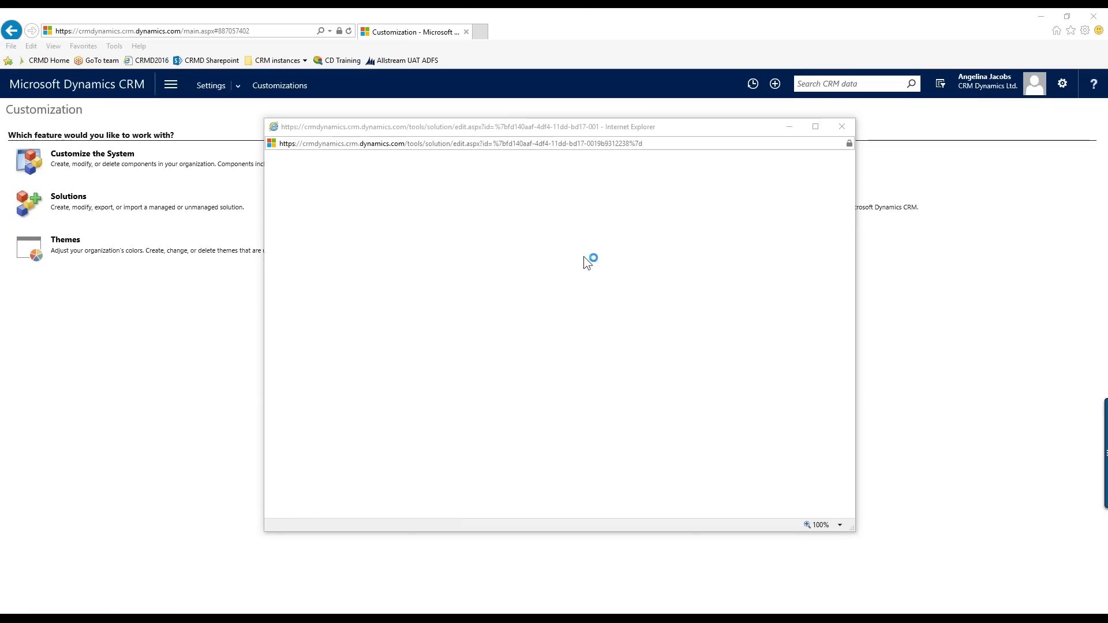
pyautogui.moveTo(265, 119); pyautogui.dragTo(169, 21)
pyautogui.moveTo(854, 530); pyautogui.dragTo(946, 597)
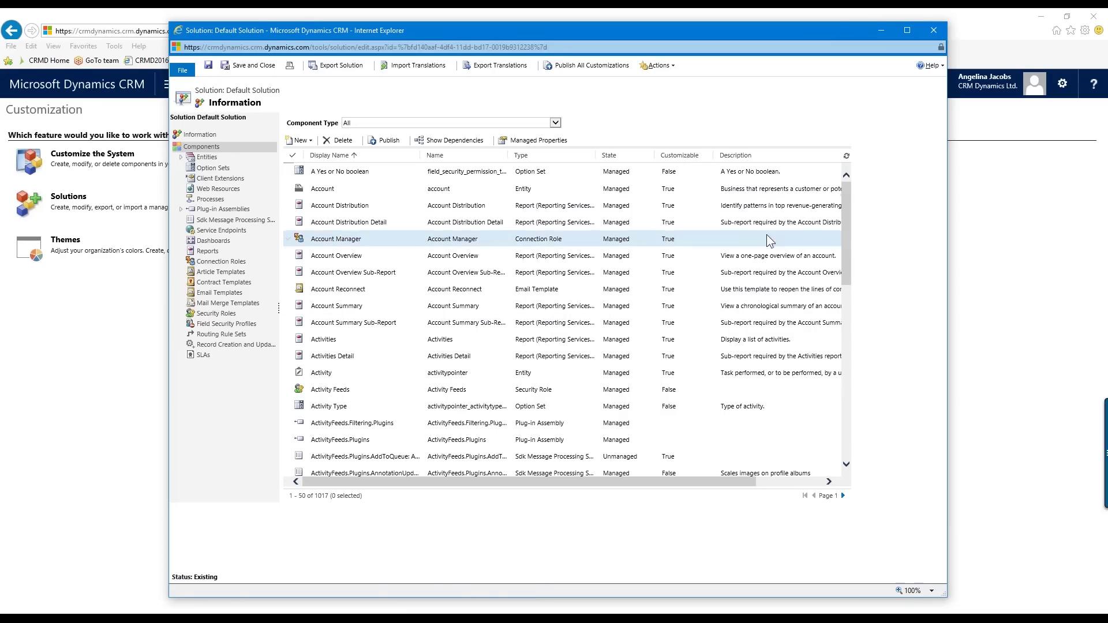
# - List the Default Solution's entities and open a blank new entity form in an enlarged window
pyautogui.click(181, 158)
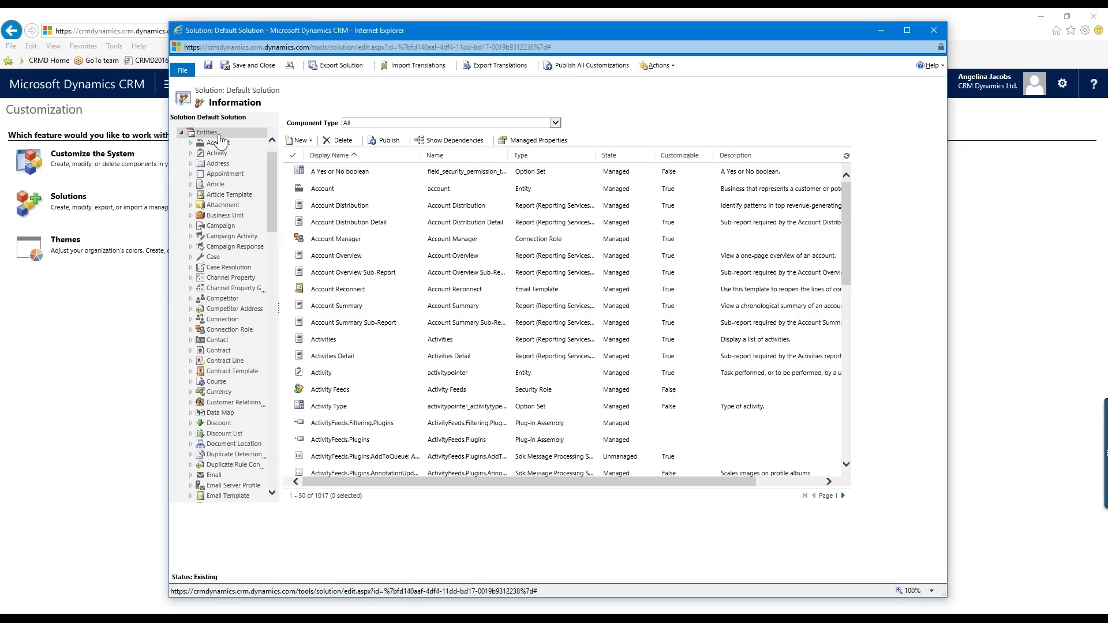
pyautogui.click(181, 132)
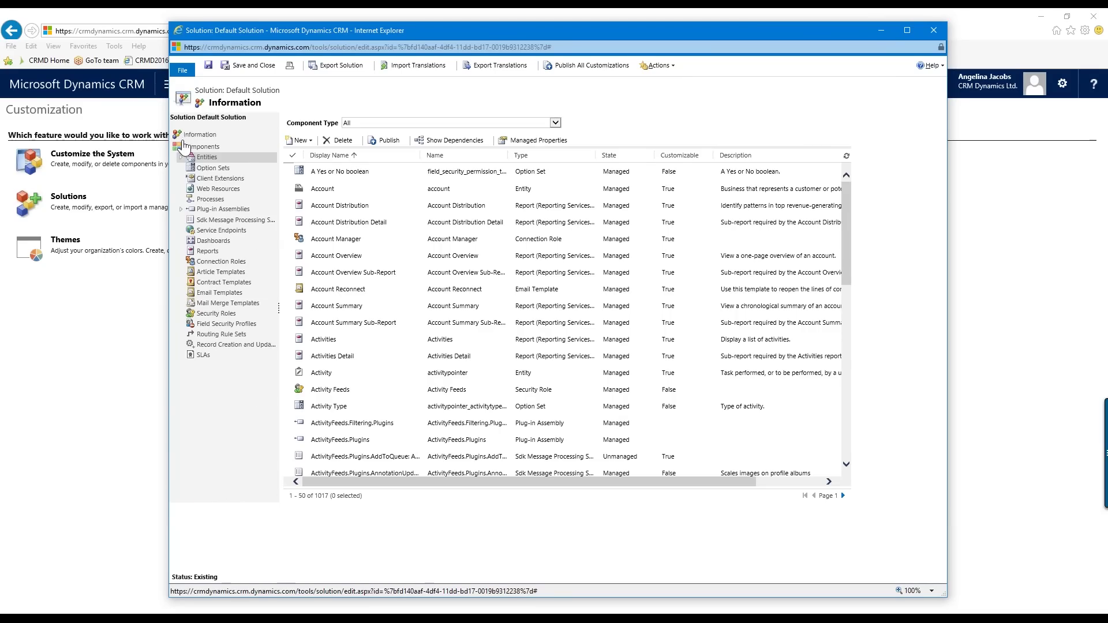
pyautogui.click(181, 158)
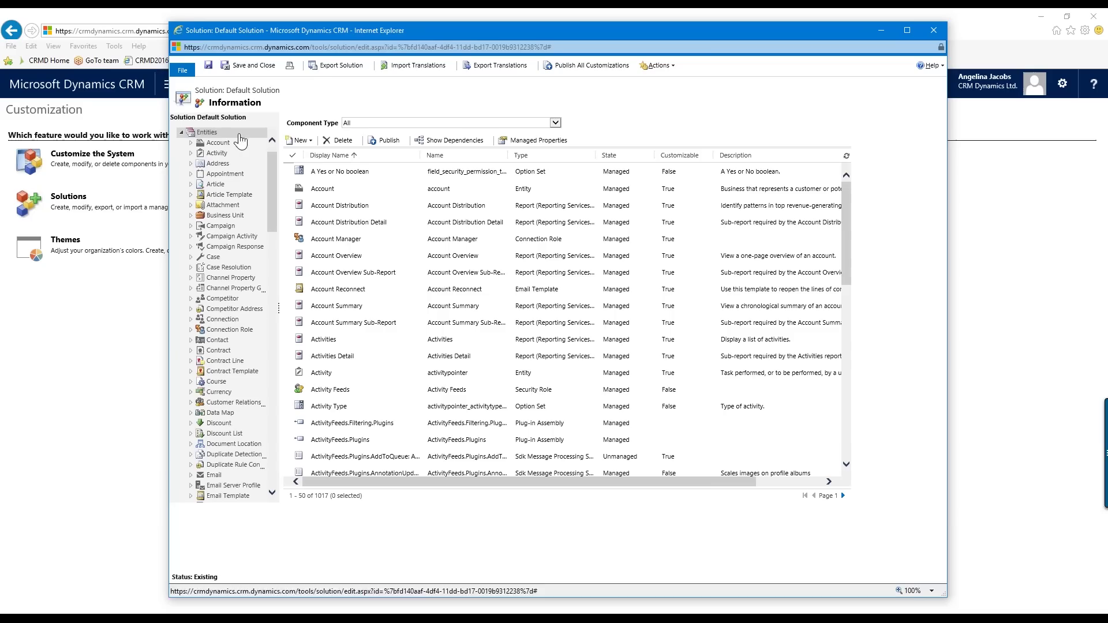
pyautogui.click(296, 140)
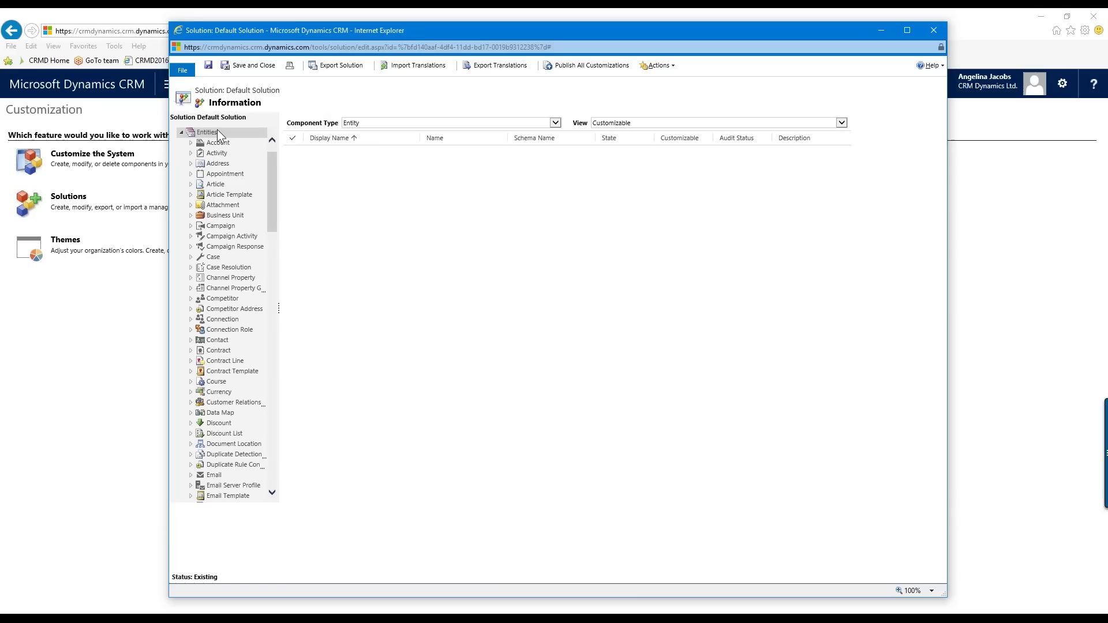
pyautogui.click(218, 132)
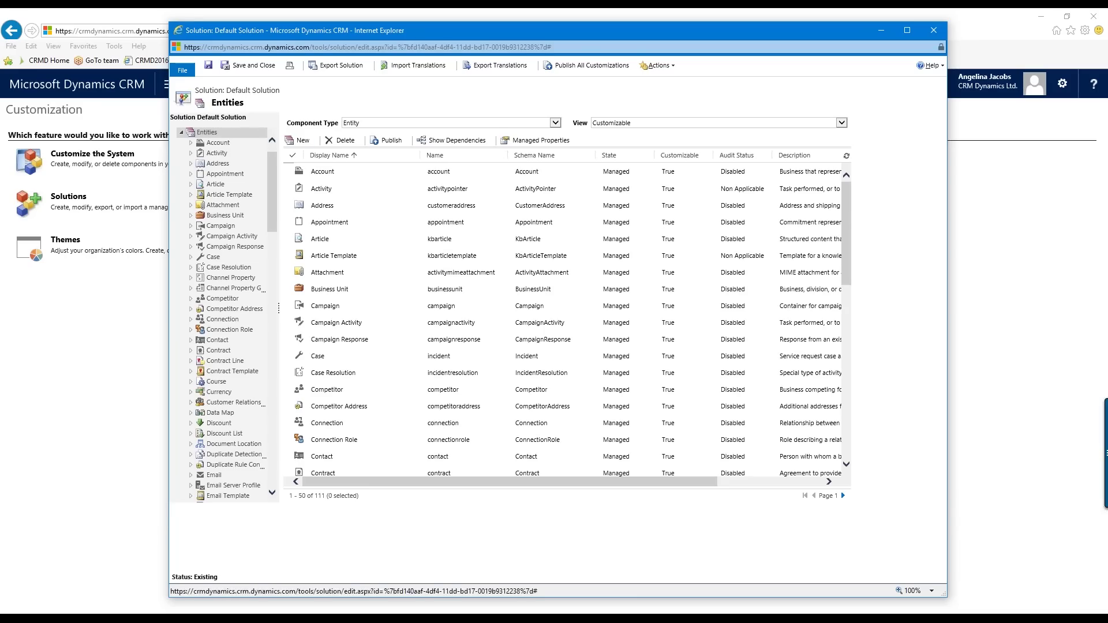
pyautogui.click(299, 142)
pyautogui.moveTo(264, 92); pyautogui.dragTo(203, 37)
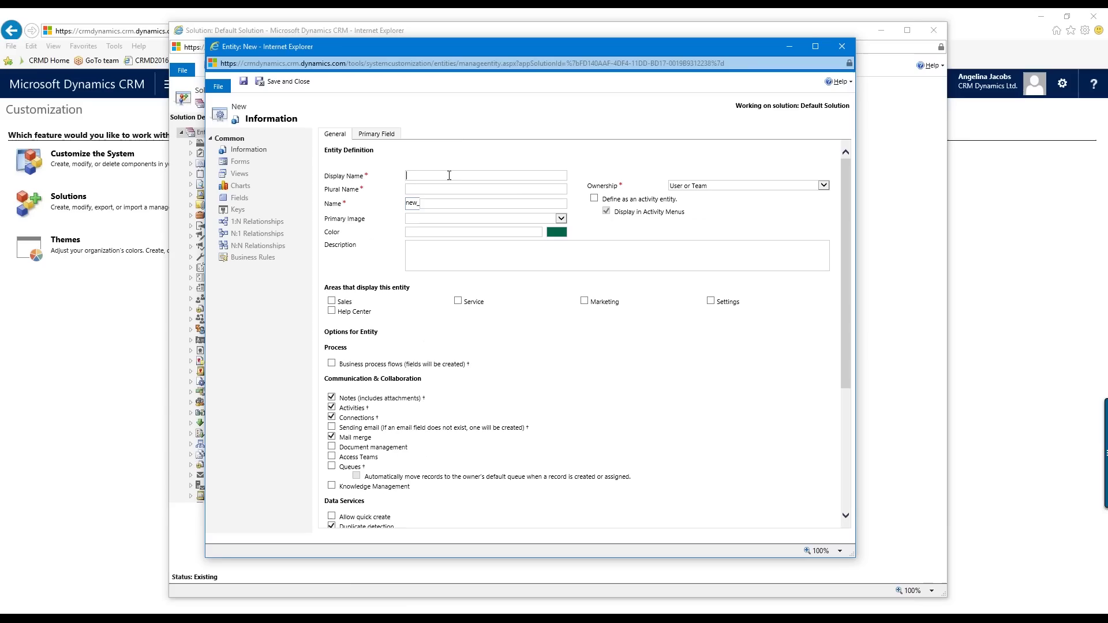
# - Define the new entity with display name and plural name Dogs, name new_dogs, and description "Breeds of dogs"
pyautogui.write('Do')
pyautogui.click(451, 190)
pyautogui.write('Dogs')
pyautogui.click(419, 176)
pyautogui.click(458, 205)
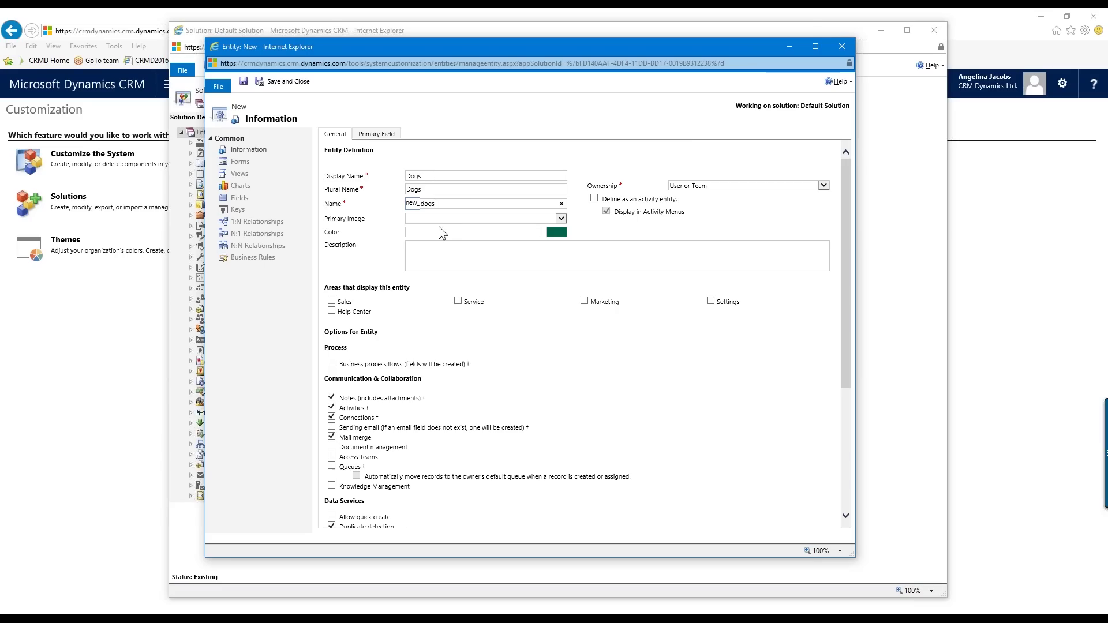
pyautogui.press('Tab')
pyautogui.press('Tab')
pyautogui.press('Tab')
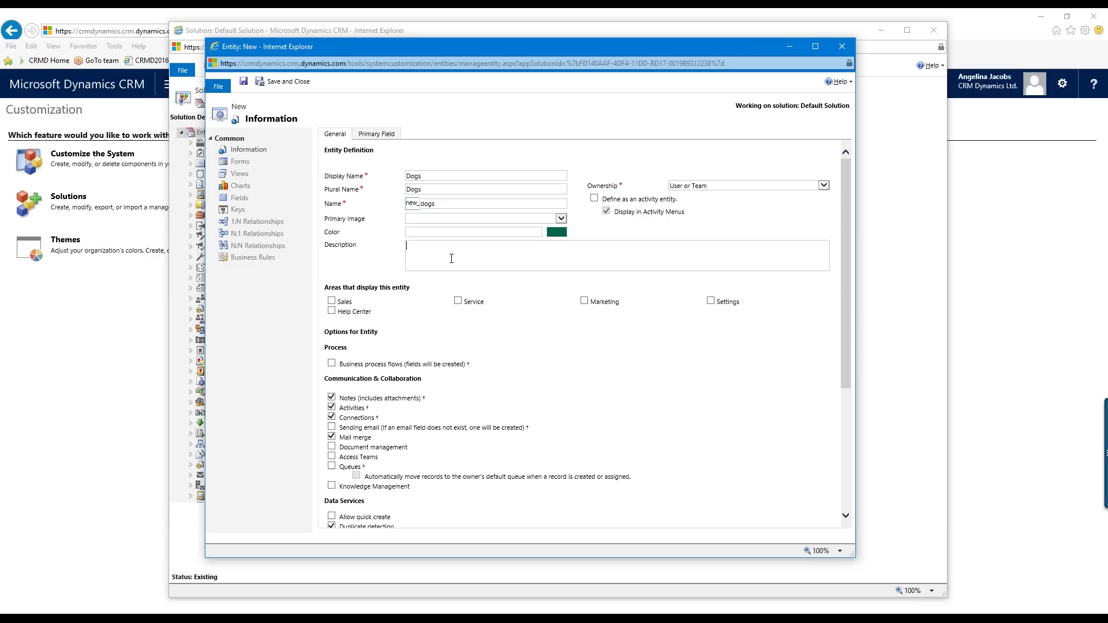
pyautogui.write('Breeds of dogs')
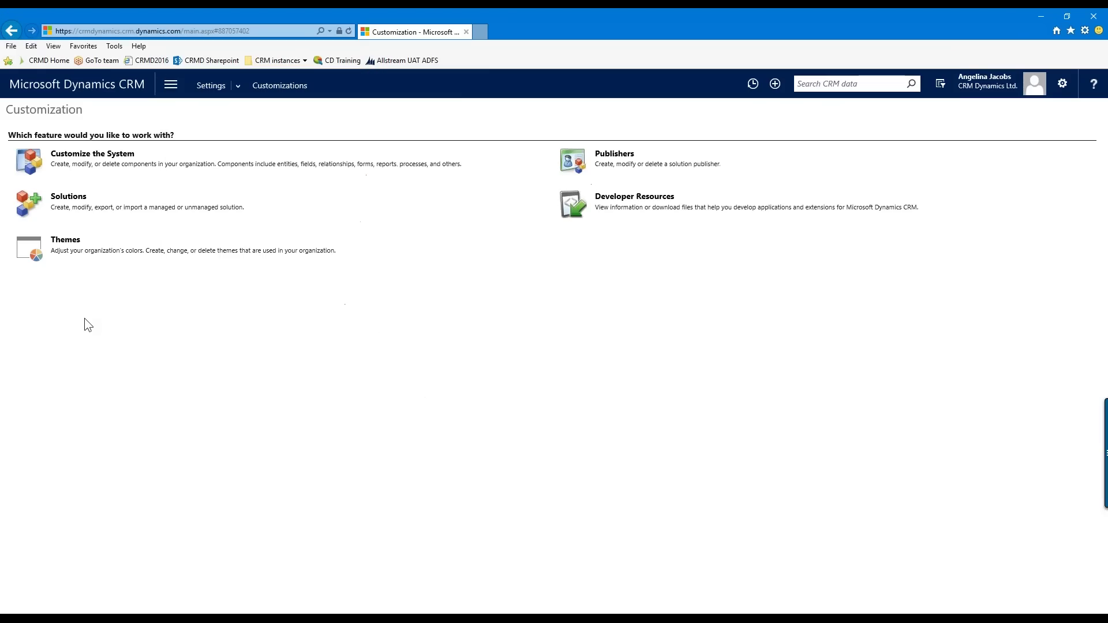
# - Set the Dogs entity to display in the Sales and Service areas
pyautogui.click(172, 87)
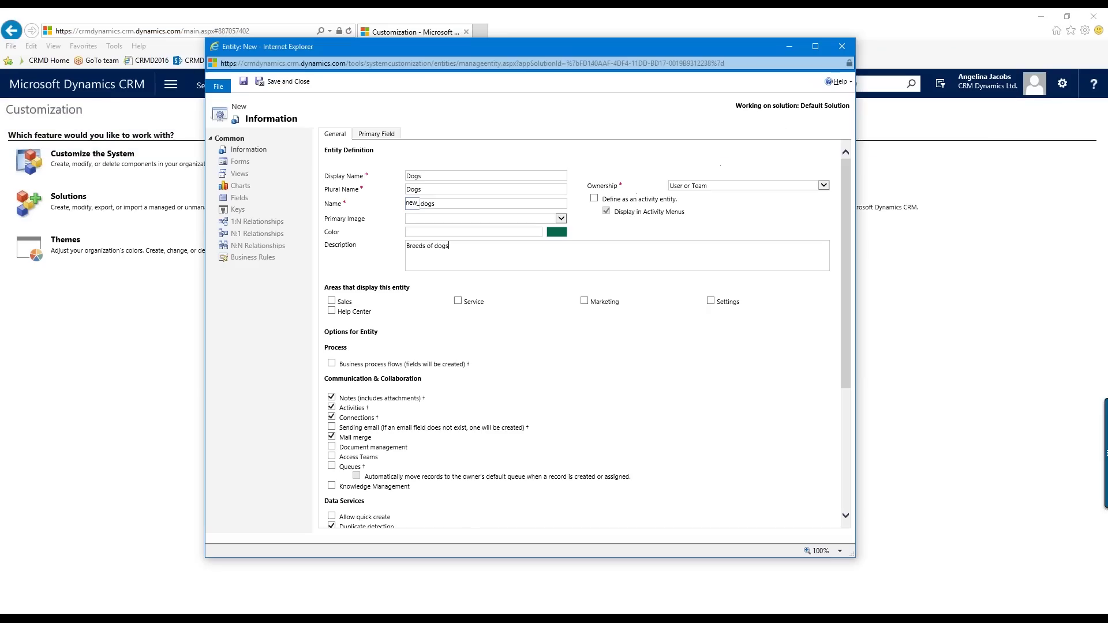
pyautogui.click(332, 301)
pyautogui.click(458, 301)
# - Enable auditing, mobile and phone express for the Dogs entity, and save and close it
pyautogui.scroll(-2, 413, 322)
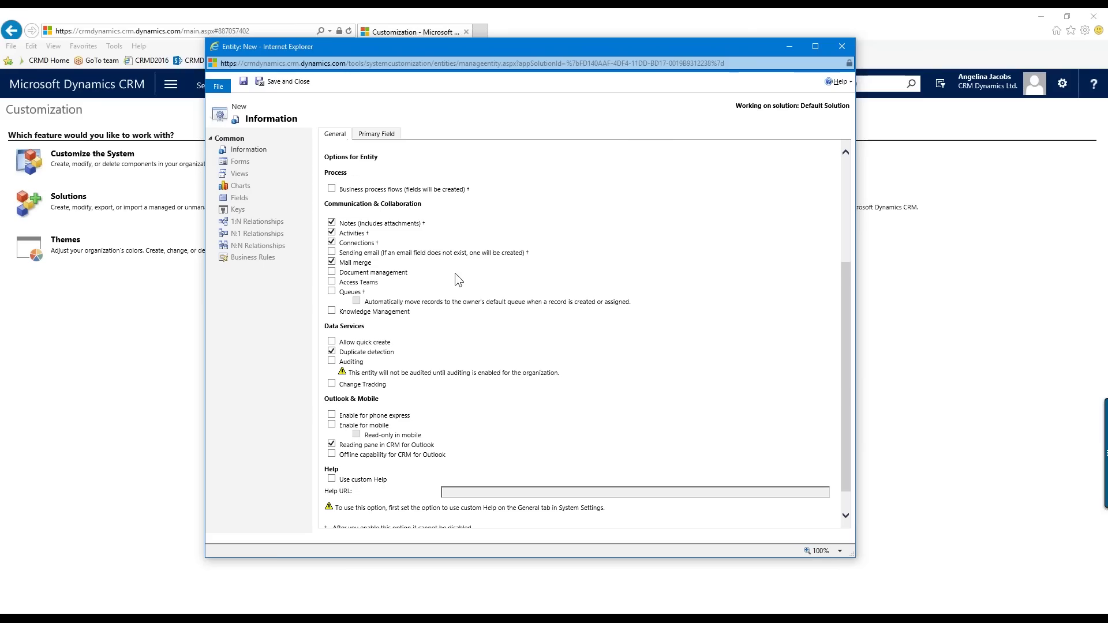
pyautogui.scroll(-1, 499, 332)
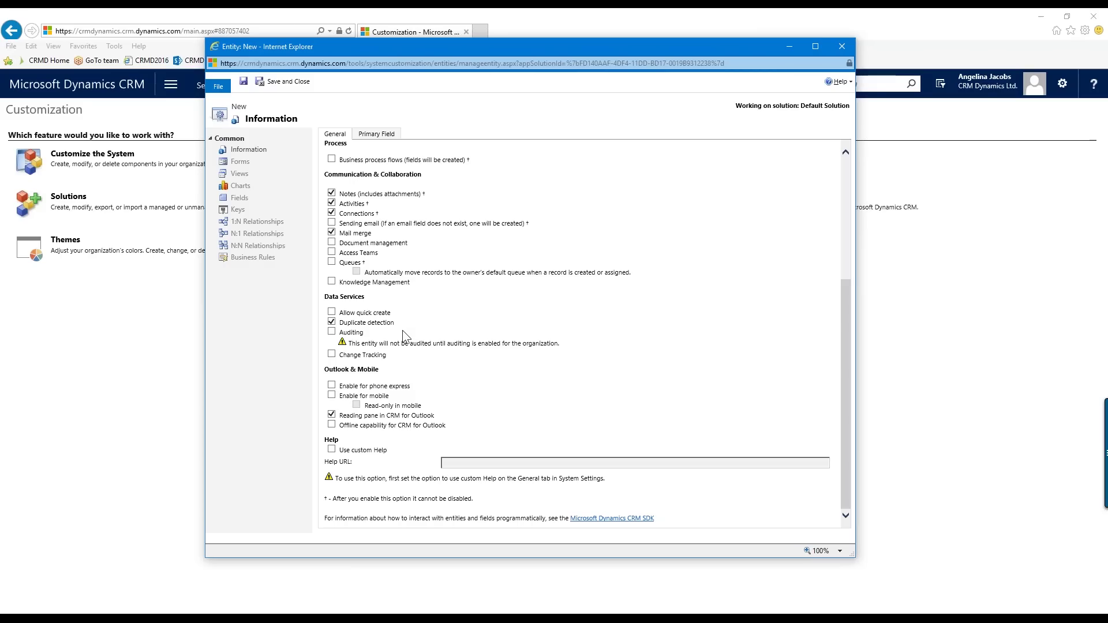
pyautogui.click(332, 333)
pyautogui.click(382, 398)
pyautogui.click(402, 387)
pyautogui.scroll(4, 490, 378)
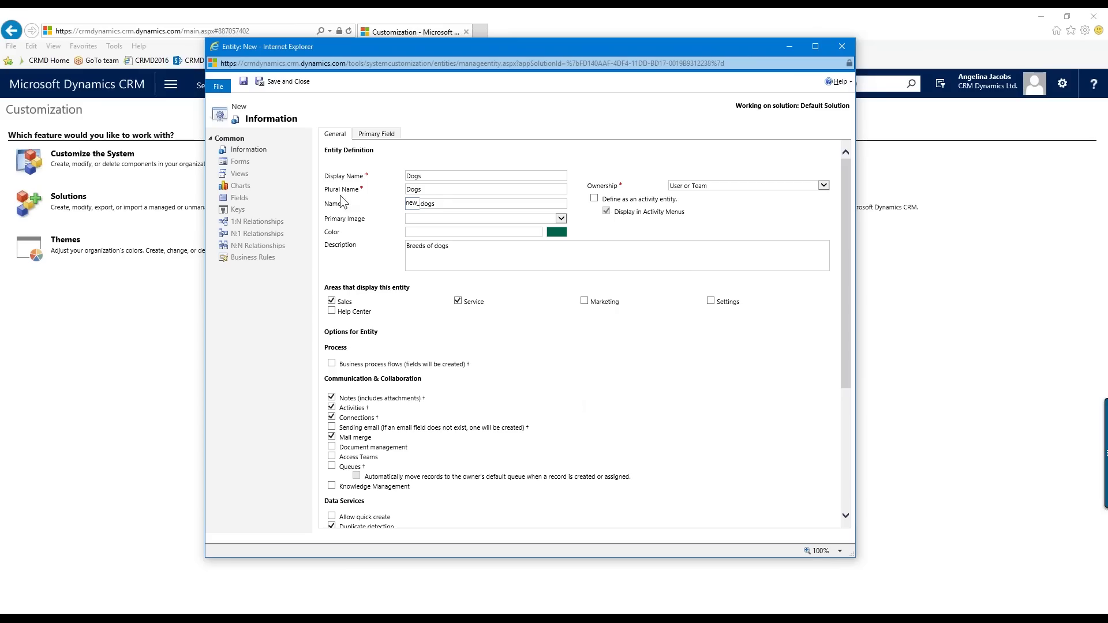
pyautogui.click(265, 84)
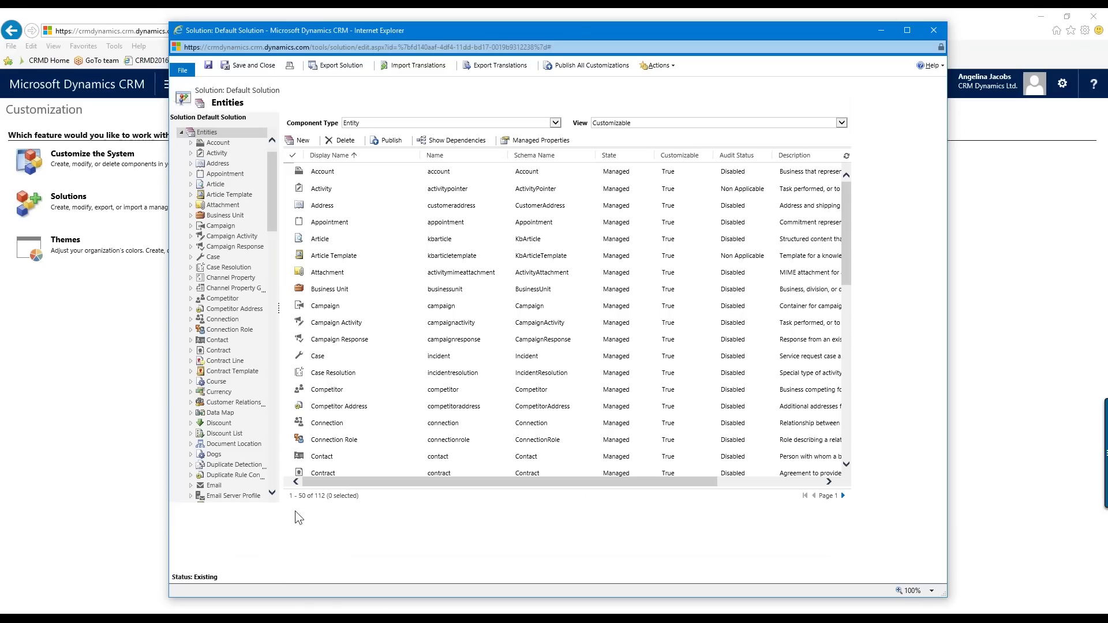
# - Expand the Dogs entity in the solution's entity tree and open its definition
pyautogui.moveTo(278, 25); pyautogui.dragTo(395, 19)
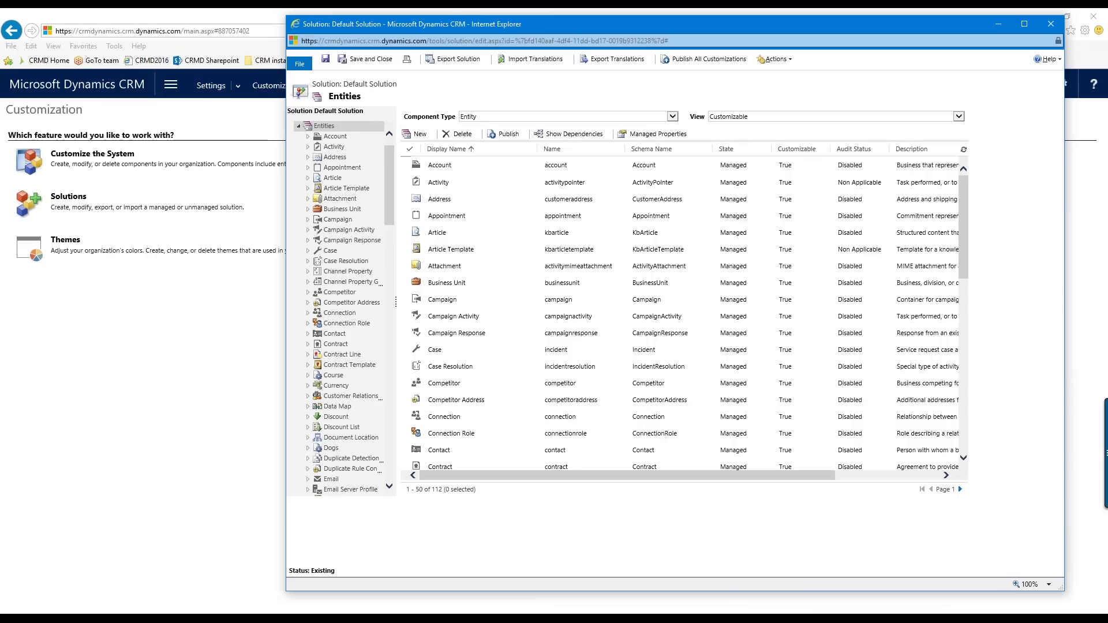
pyautogui.click(314, 448)
pyautogui.scroll(-5, 316, 329)
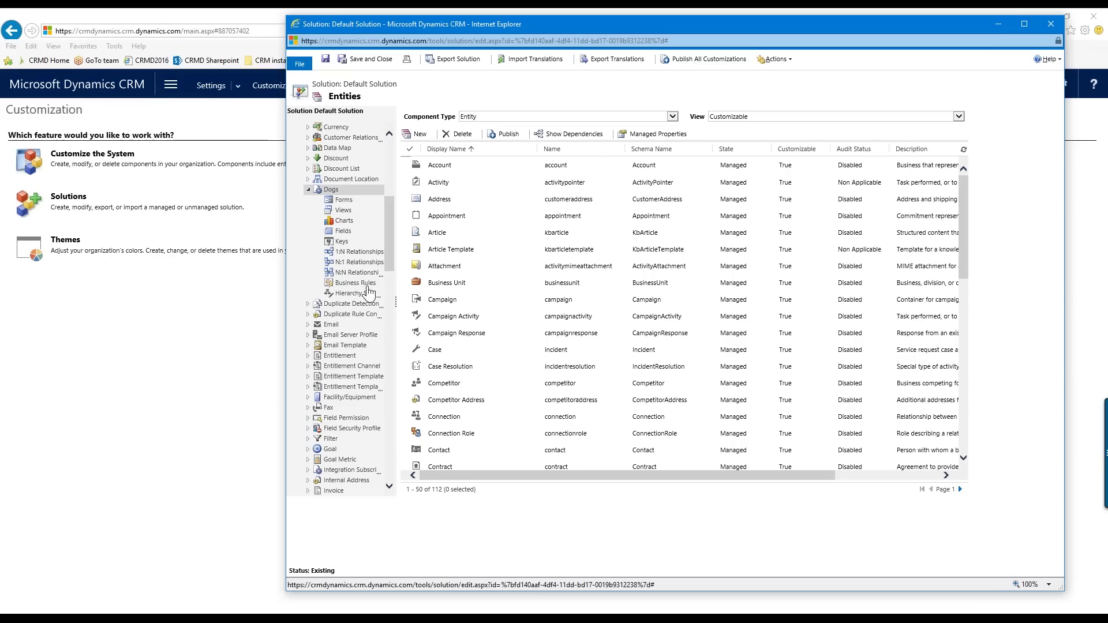
pyautogui.click(333, 190)
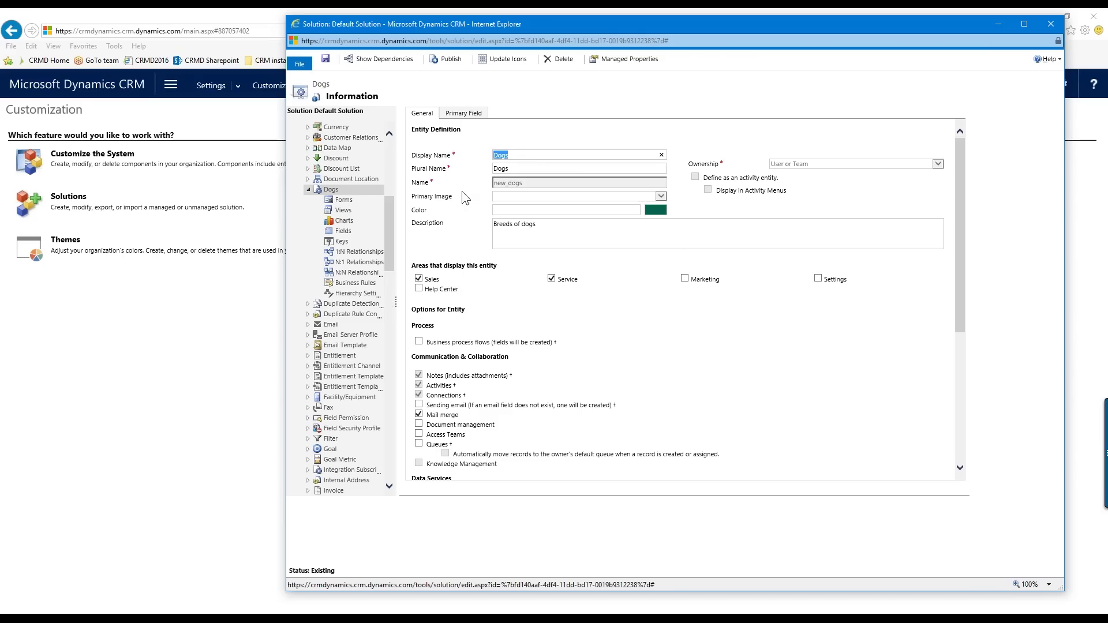
# - List the Dogs entity's fields with a wider Display Name column, sorted by display name
pyautogui.click(344, 232)
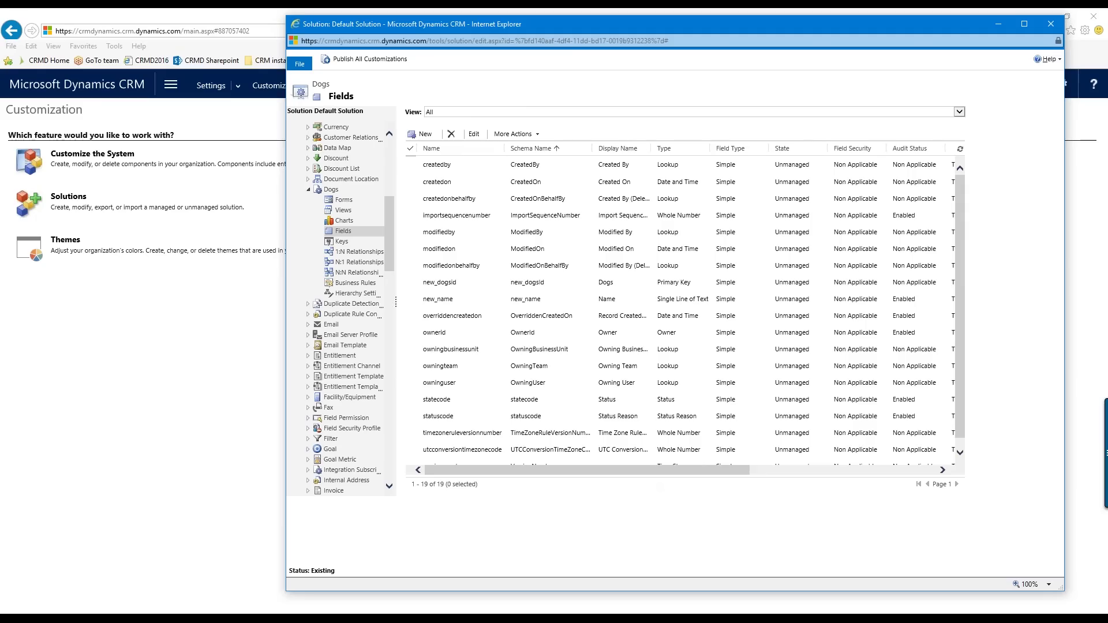
pyautogui.moveTo(651, 148); pyautogui.dragTo(724, 148)
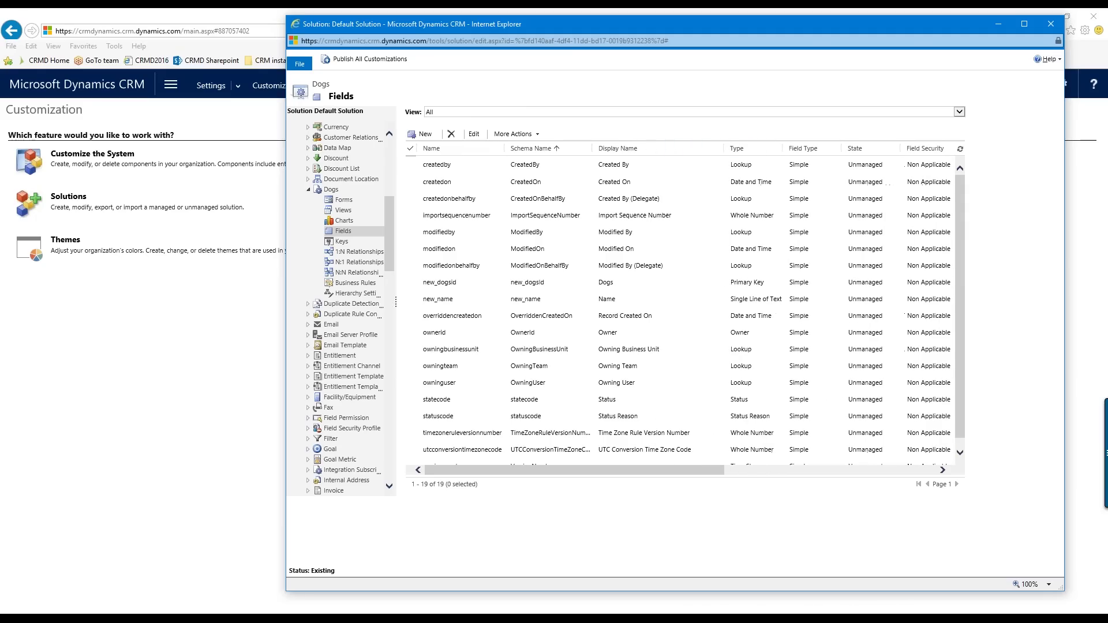
pyautogui.click(647, 151)
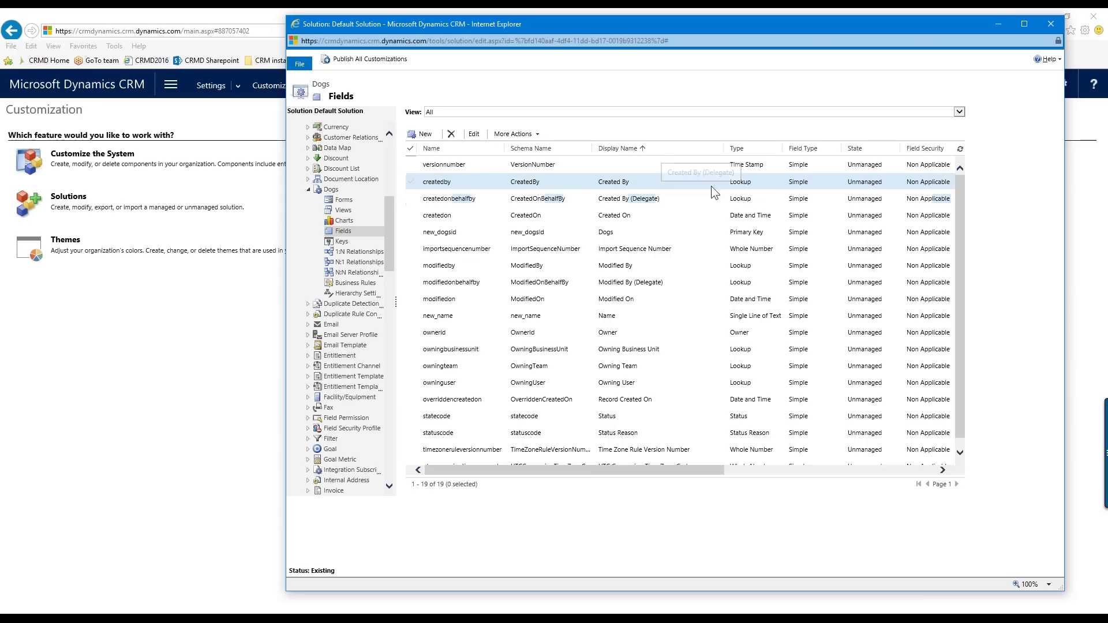
# - Start a new Dogs field named Breed with an Optional requirement, auditing disabled and no description
pyautogui.click(425, 135)
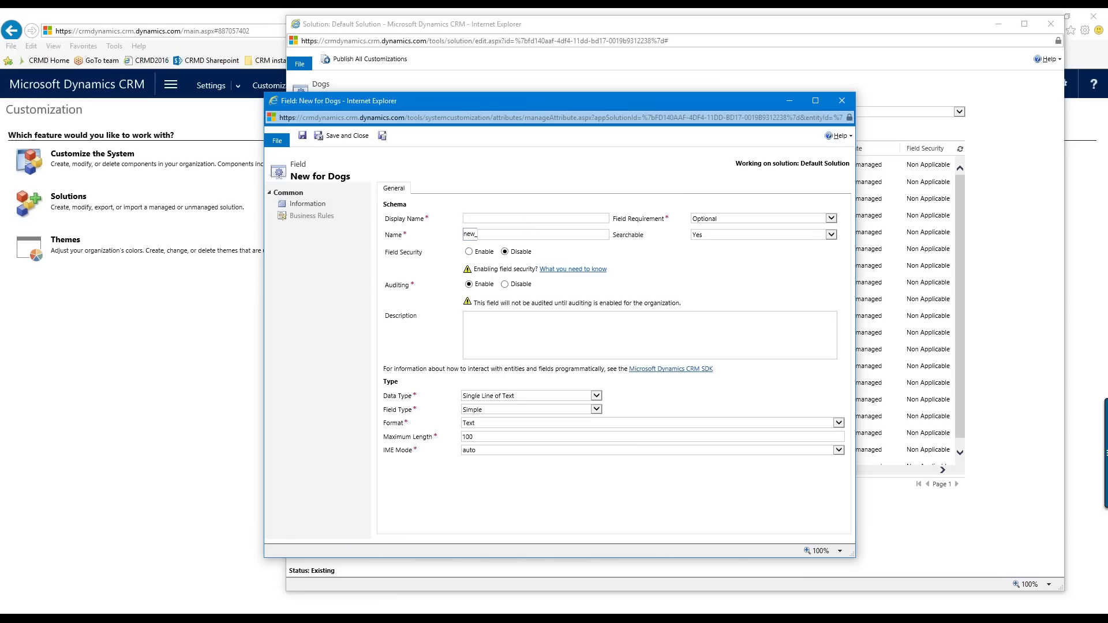
pyautogui.write('Breed')
pyautogui.click(831, 218)
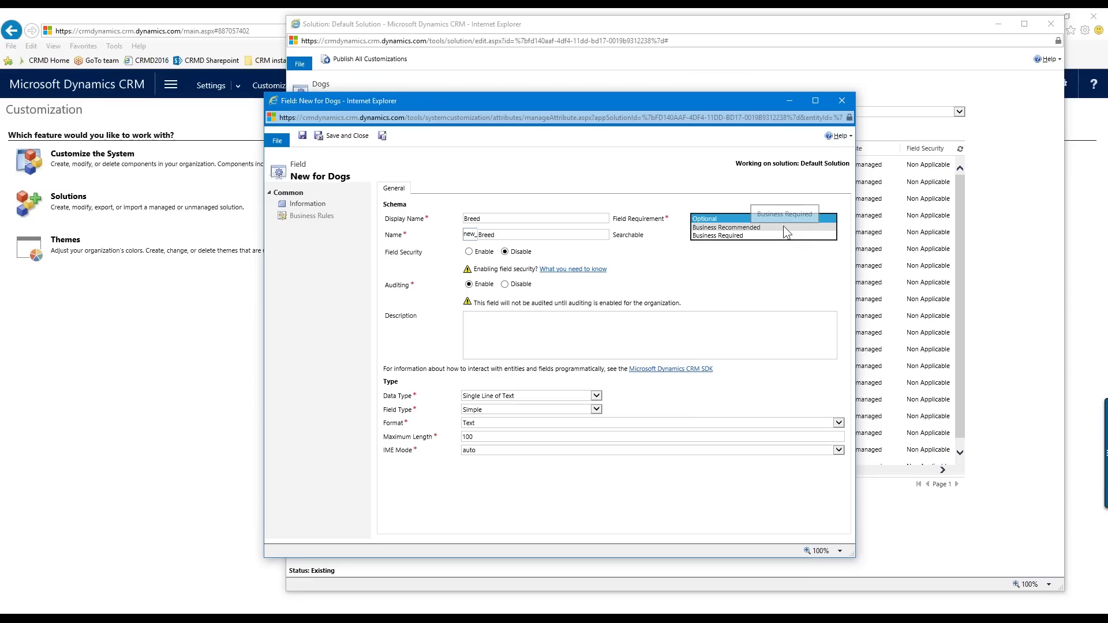
pyautogui.click(739, 218)
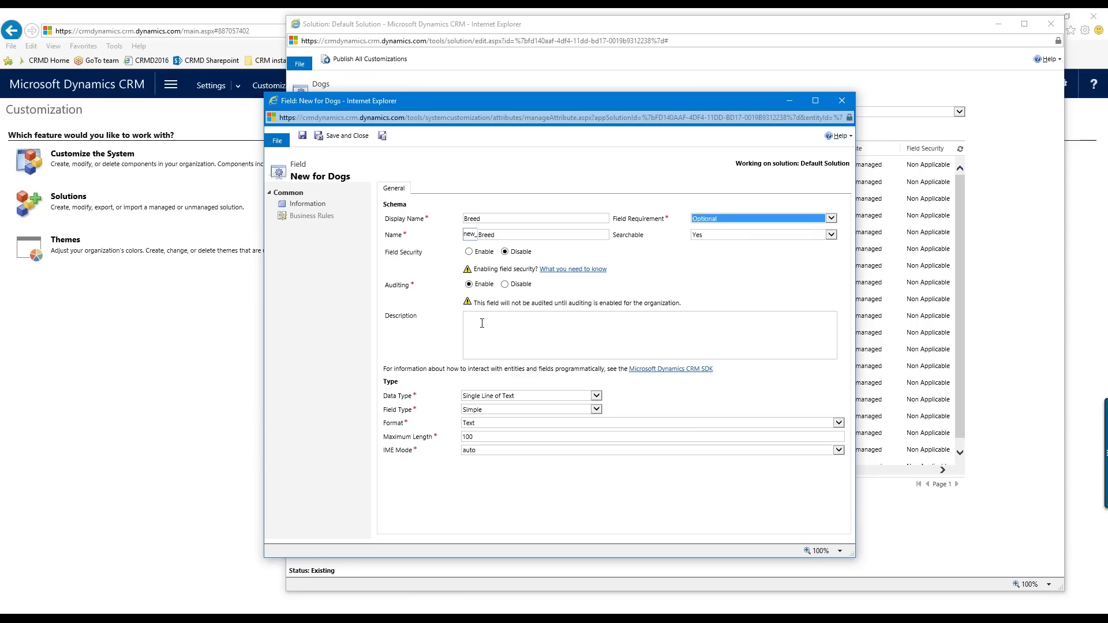
pyautogui.click(558, 331)
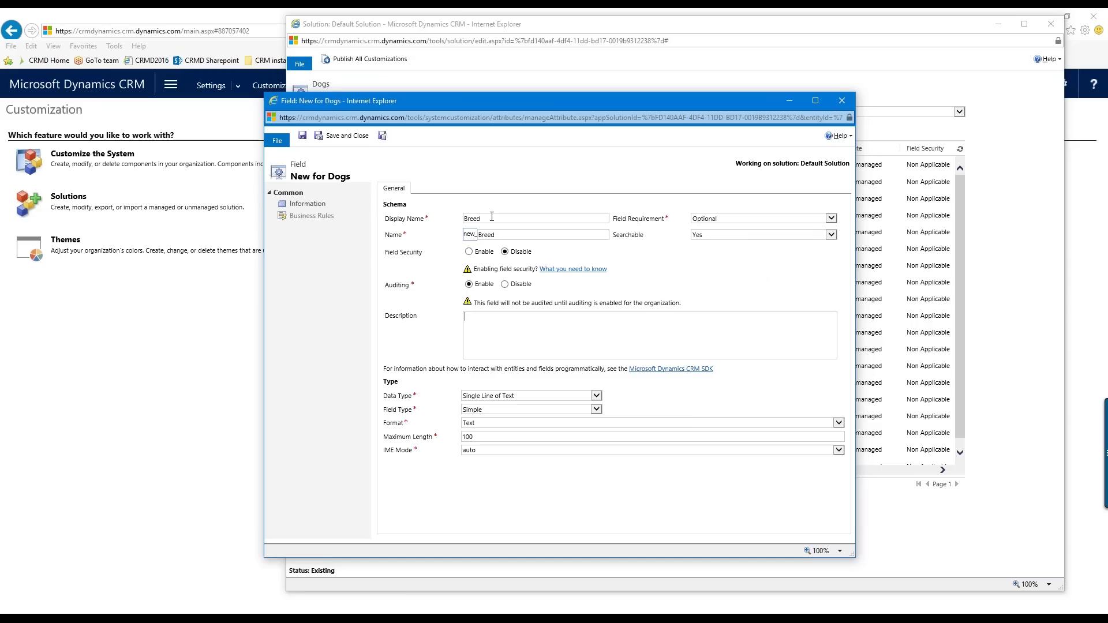
pyautogui.click(486, 325)
# - Keep the Breed field as Single Line of Text with Text format and maximum length 100, and save and close it
pyautogui.click(597, 396)
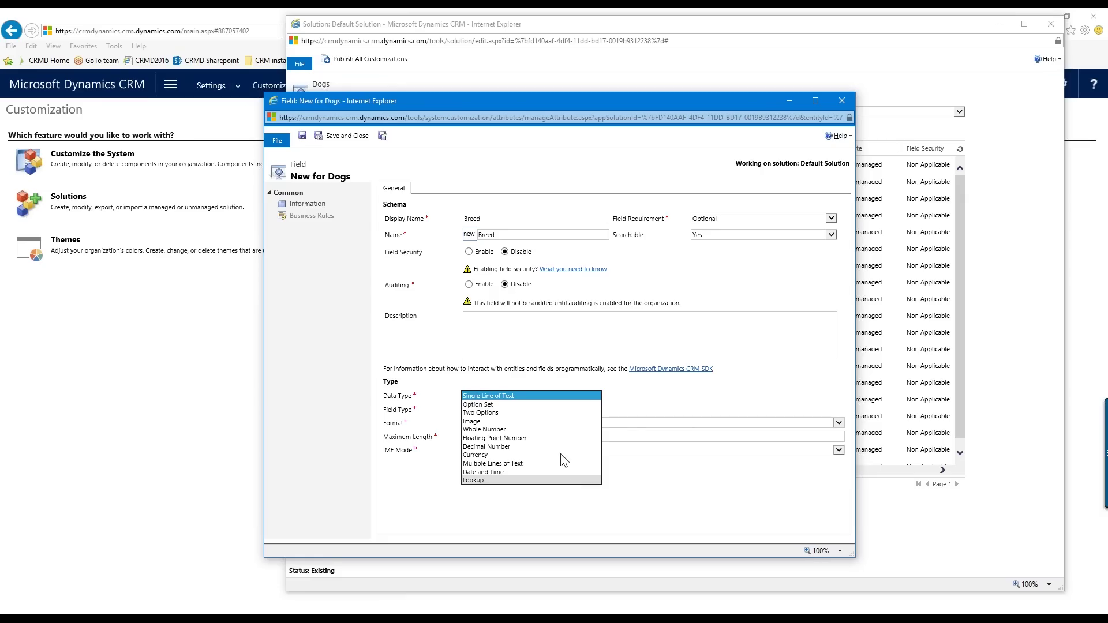
pyautogui.click(550, 395)
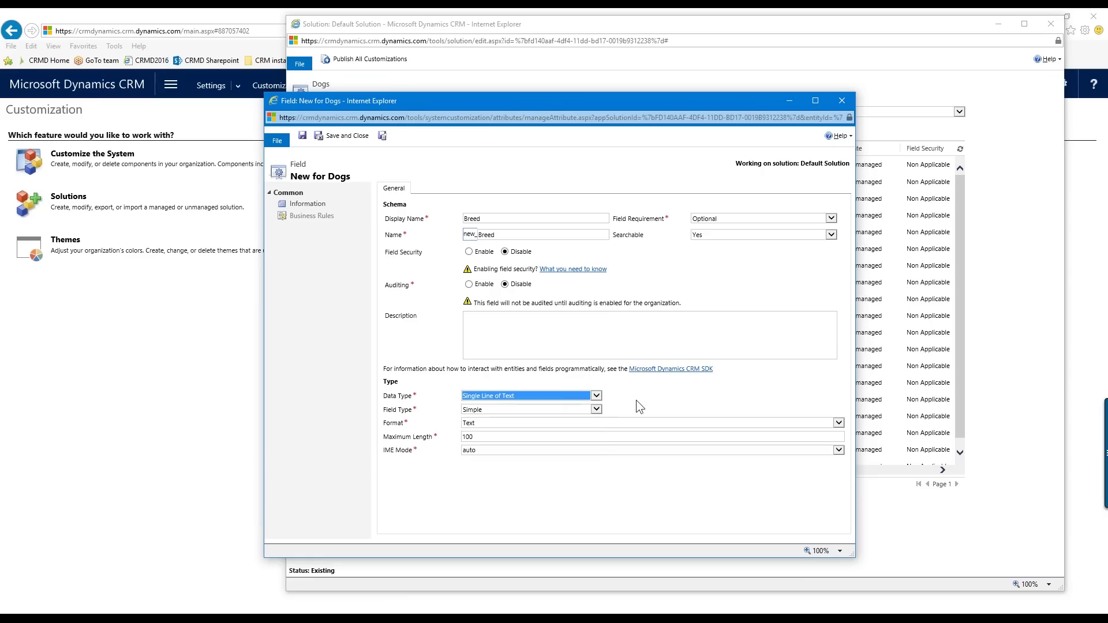
pyautogui.click(507, 423)
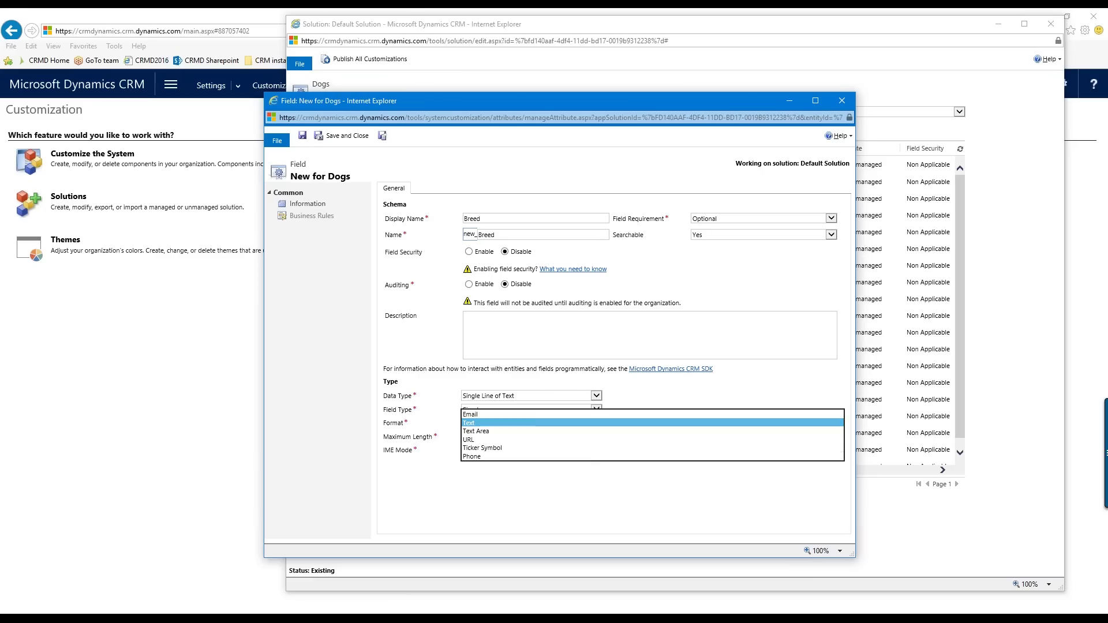
pyautogui.click(534, 423)
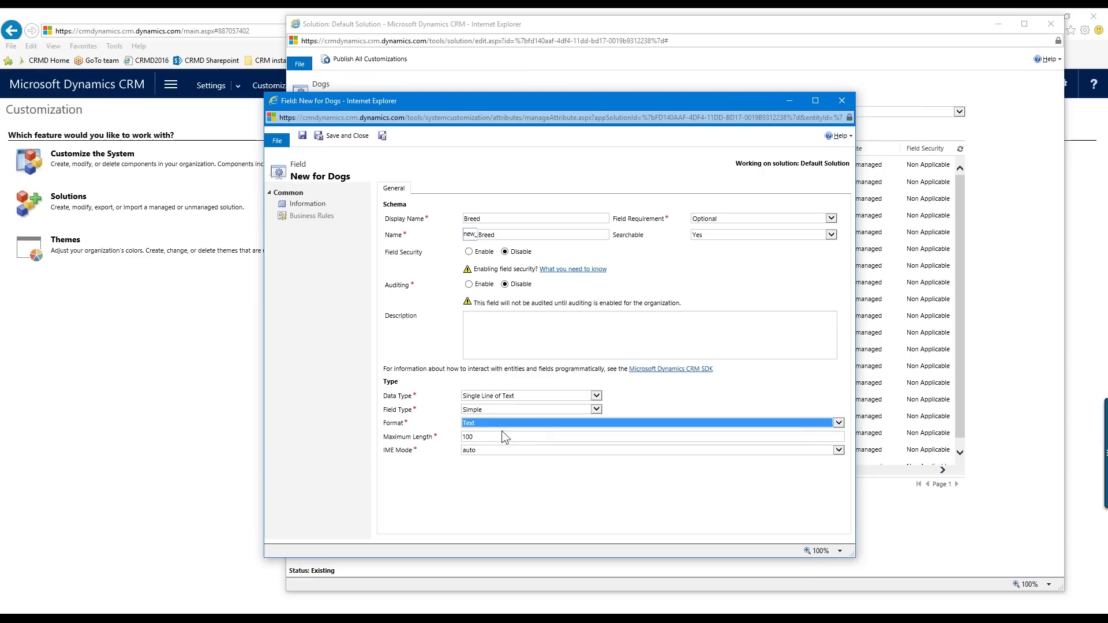
pyautogui.click(491, 437)
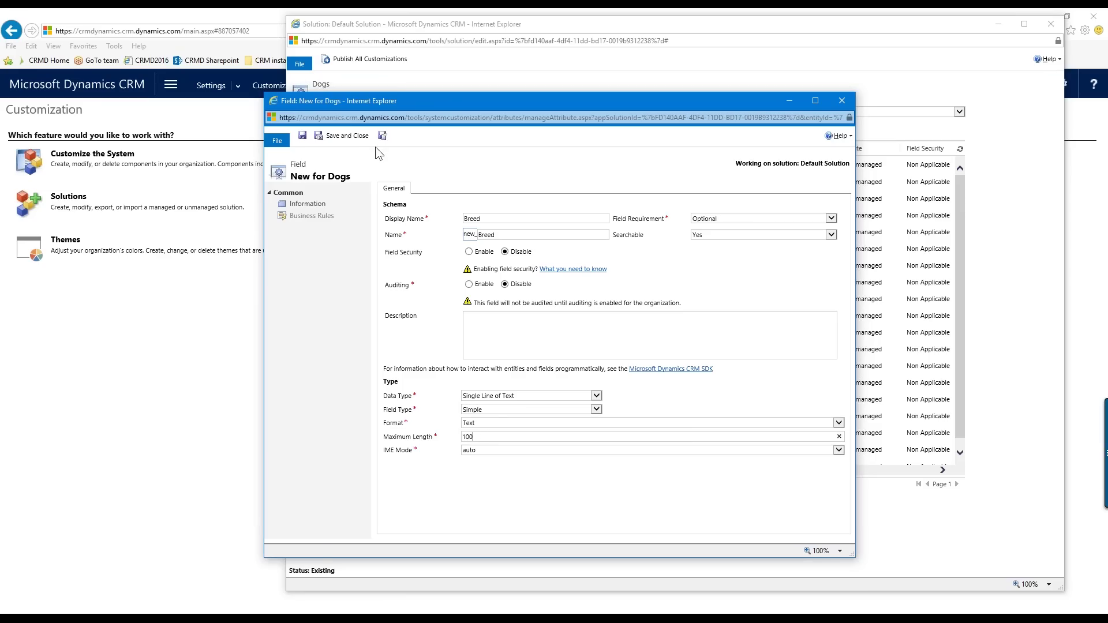
pyautogui.click(344, 137)
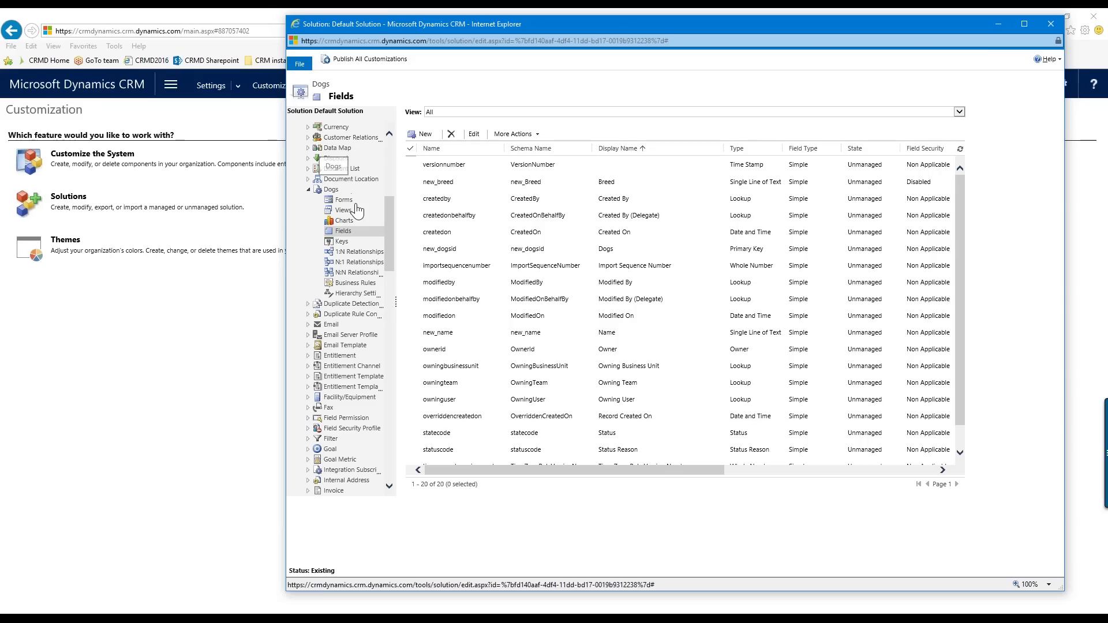
# - Open the Dogs entity's main Information form for editing and enlarge its window
pyautogui.click(344, 201)
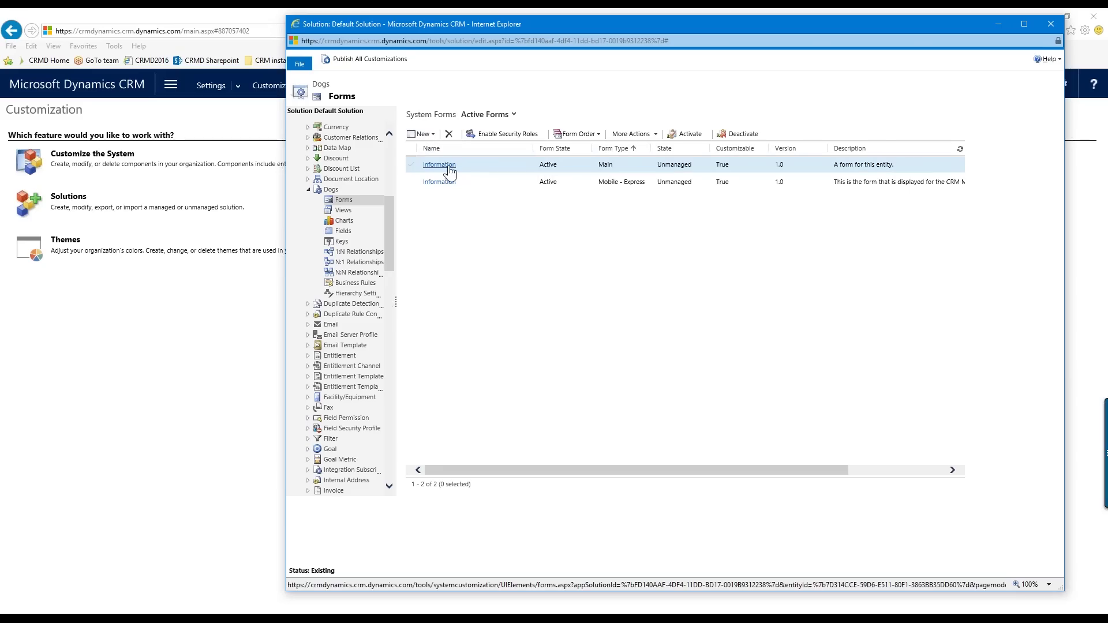
pyautogui.click(471, 166)
pyautogui.doubleClick(471, 165)
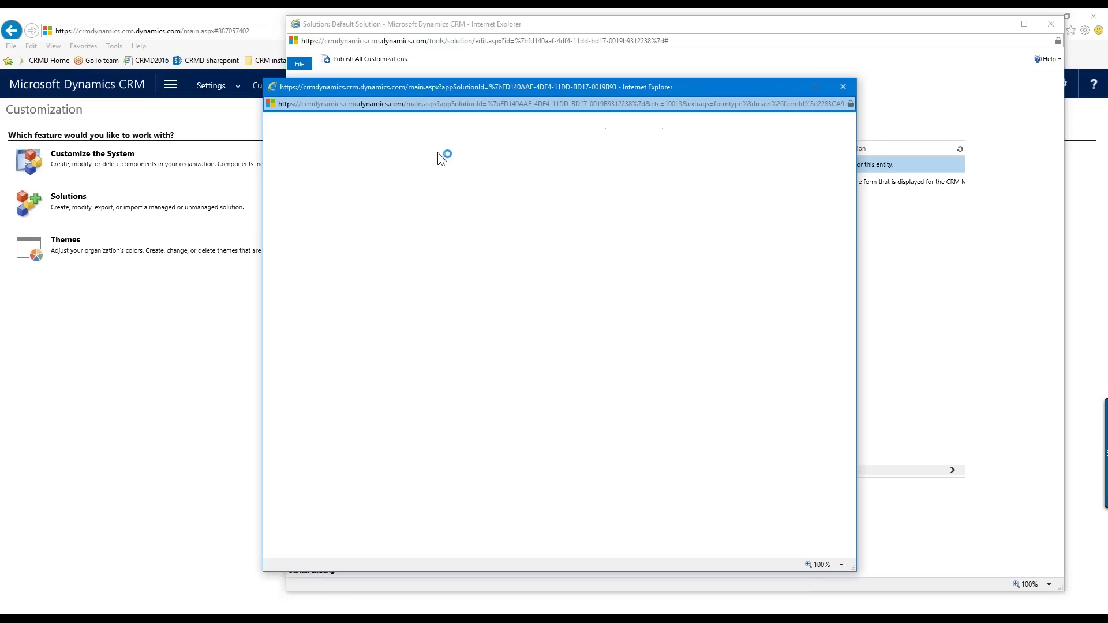
pyautogui.moveTo(263, 79); pyautogui.dragTo(140, 12)
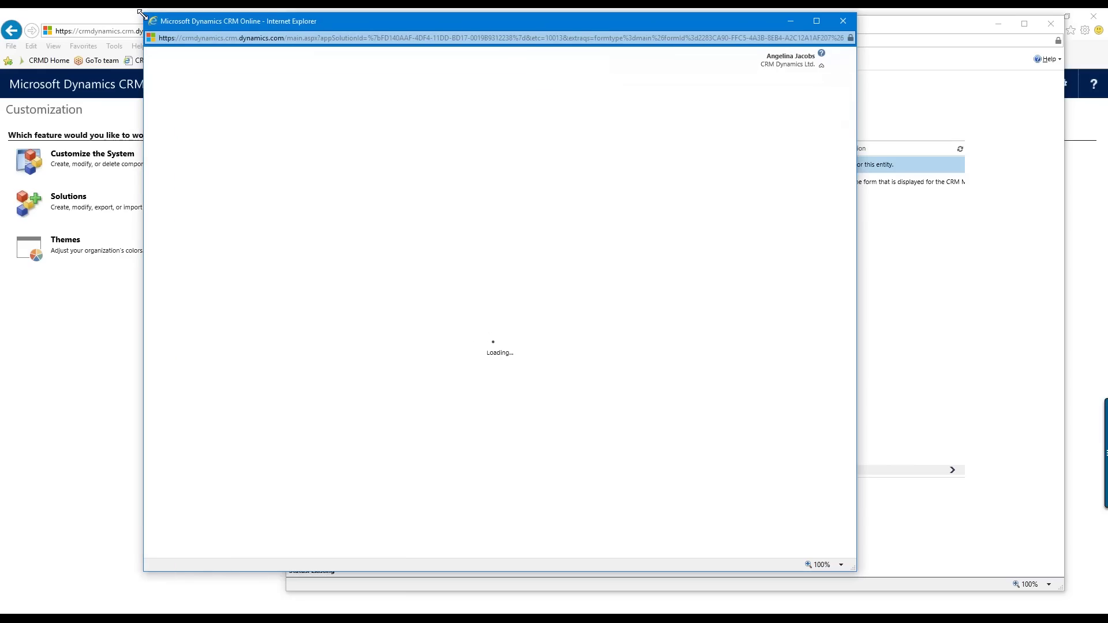
pyautogui.moveTo(848, 563); pyautogui.dragTo(952, 608)
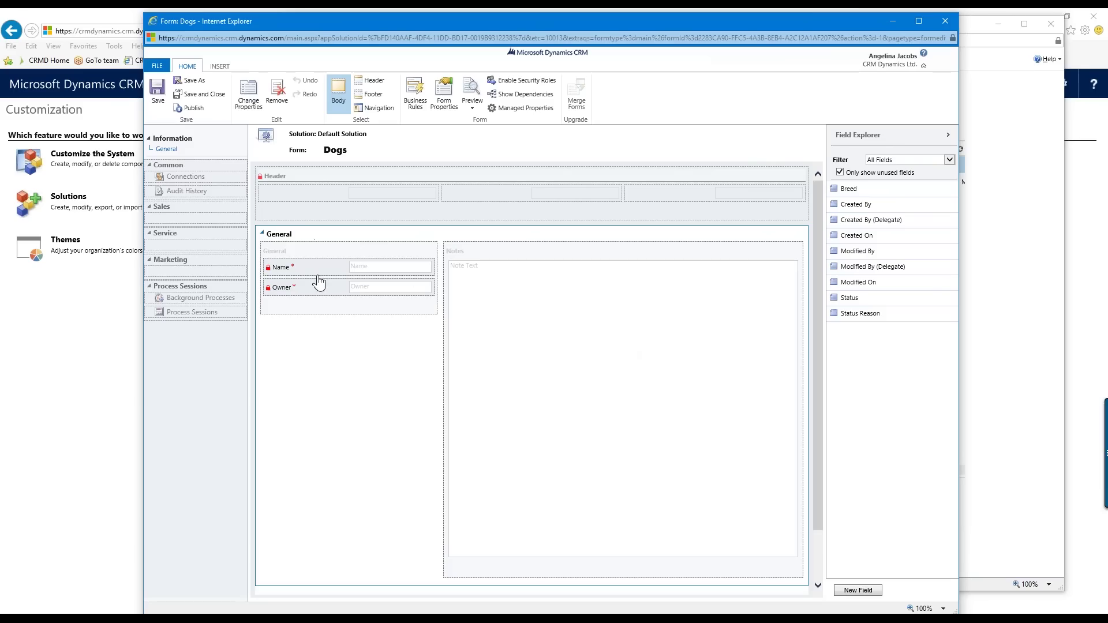
# - Examine the form's Name, Owner and Notes items and compare the field list with and without the unused-fields restriction
pyautogui.click(298, 268)
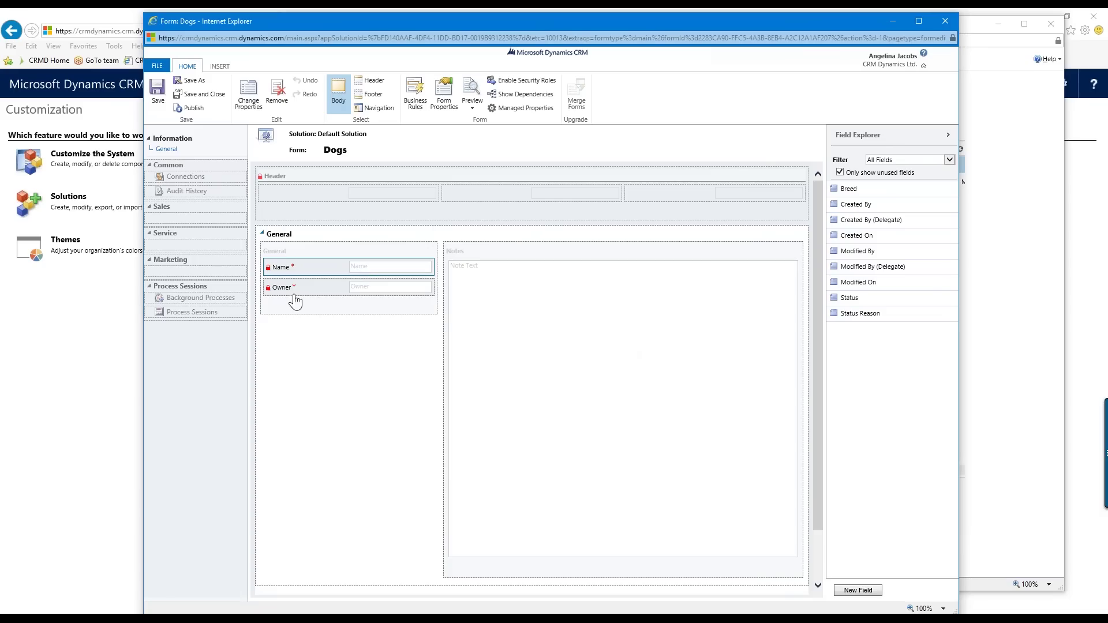
pyautogui.click(278, 289)
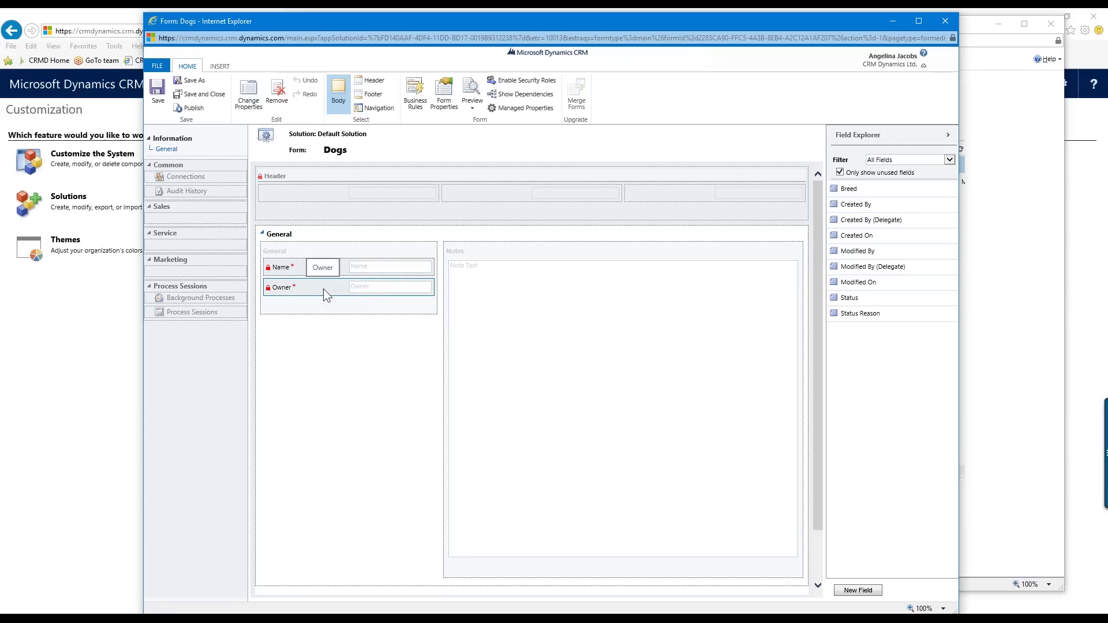
pyautogui.click(507, 351)
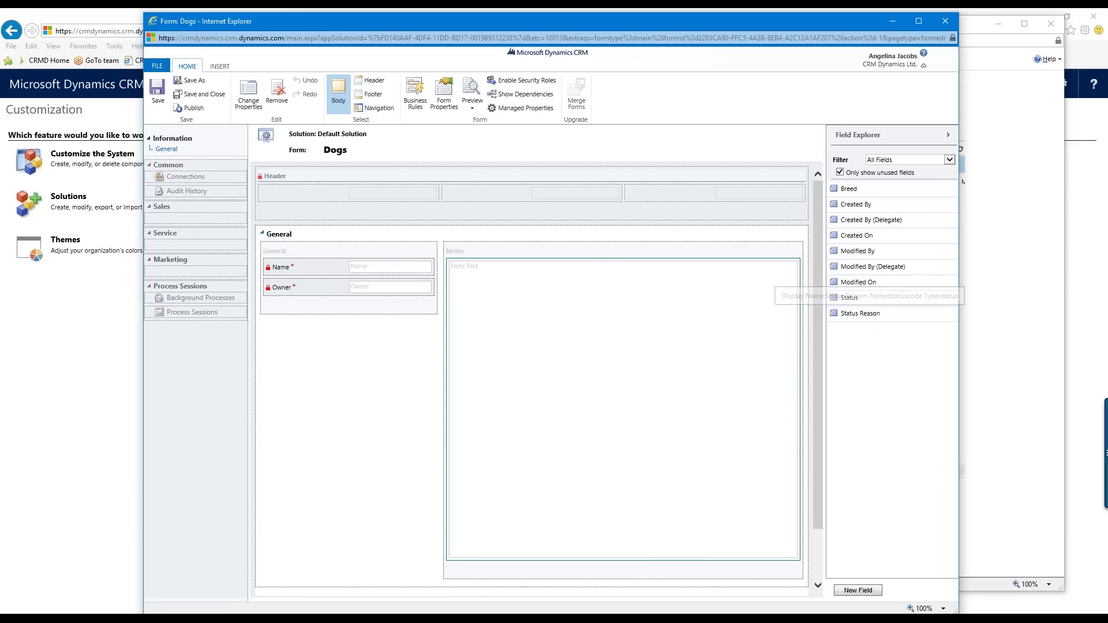
pyautogui.click(840, 172)
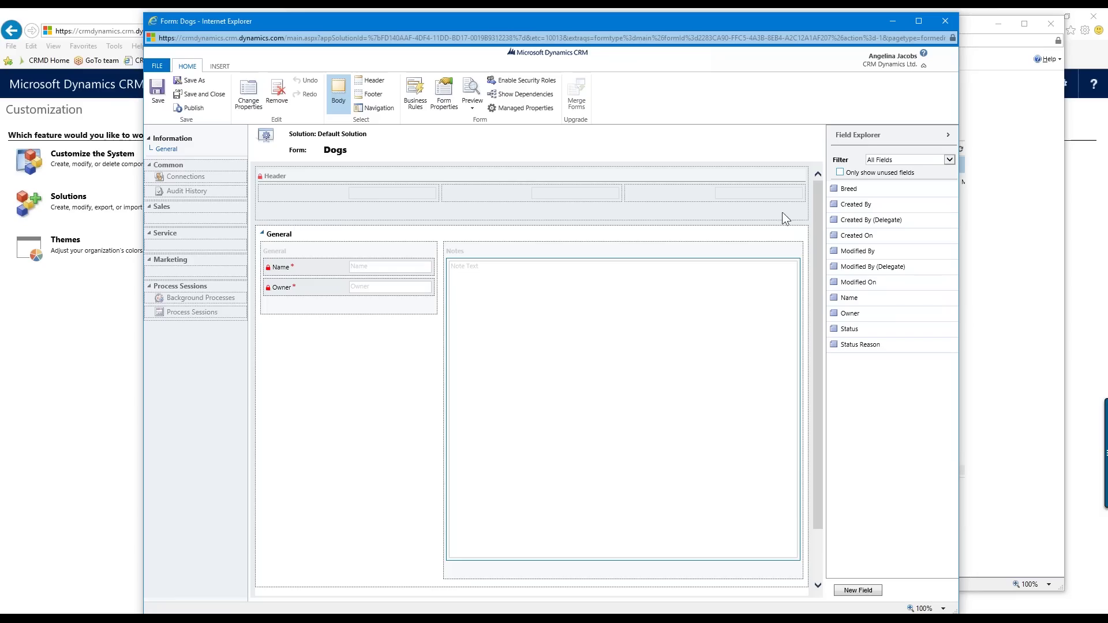
pyautogui.click(840, 173)
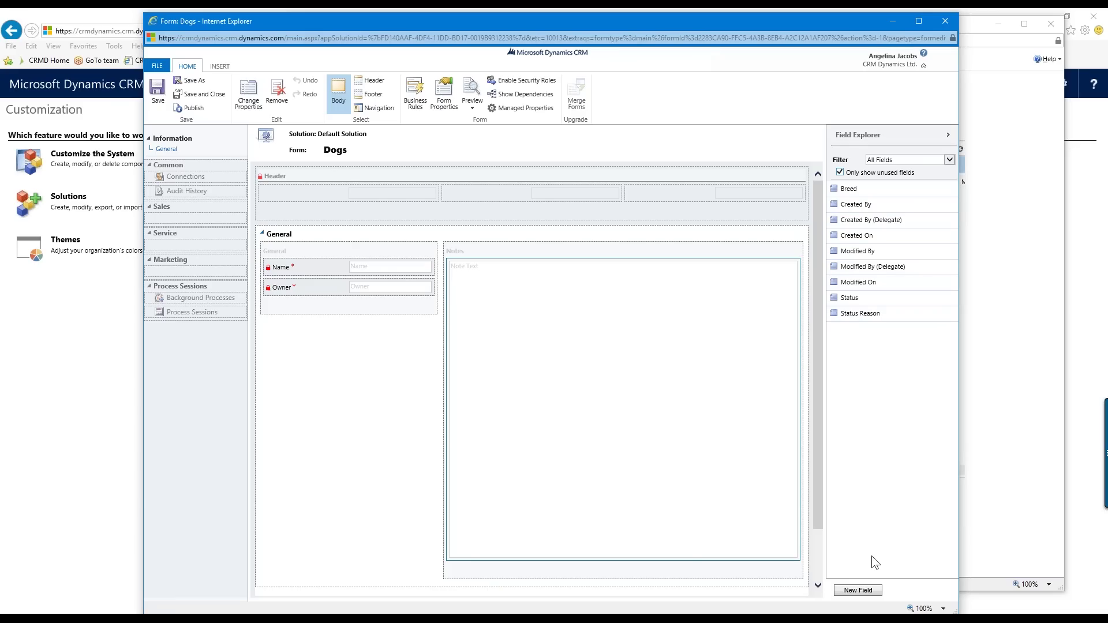
# - Start a new Dogs field named Size with a Business Recommended requirement and auditing disabled
pyautogui.click(858, 591)
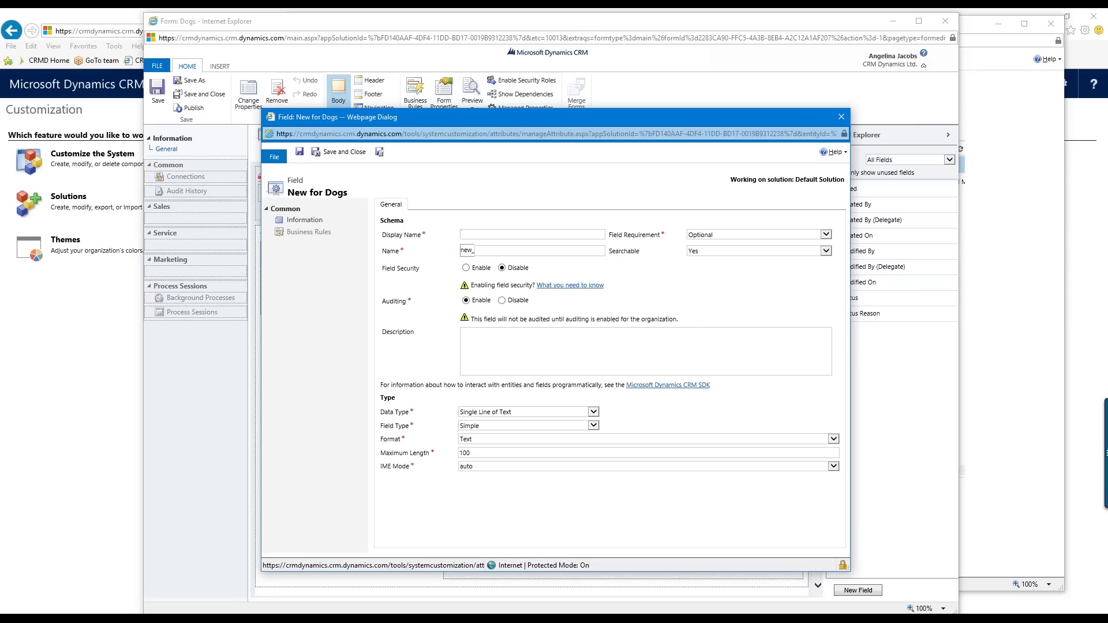
pyautogui.write('Size')
pyautogui.press('Tab')
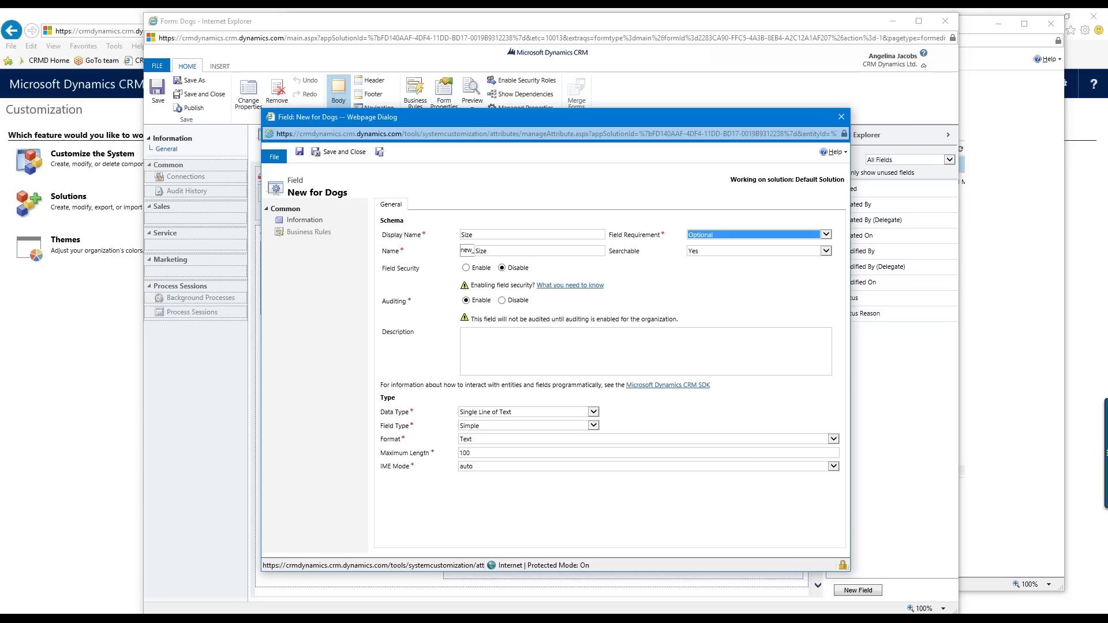
pyautogui.click(826, 235)
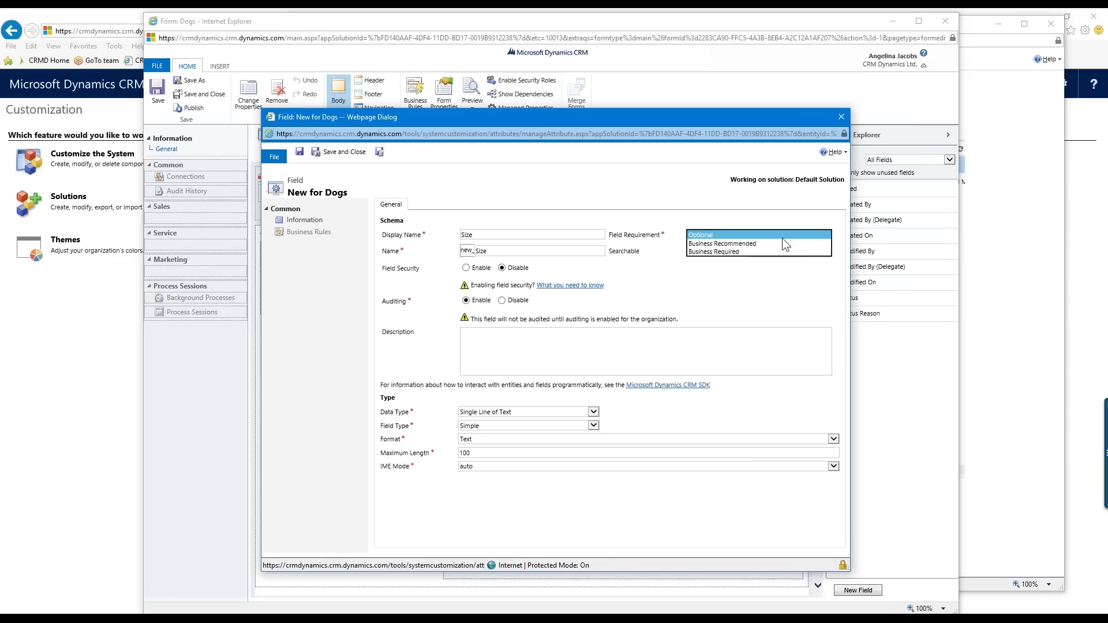
pyautogui.click(754, 247)
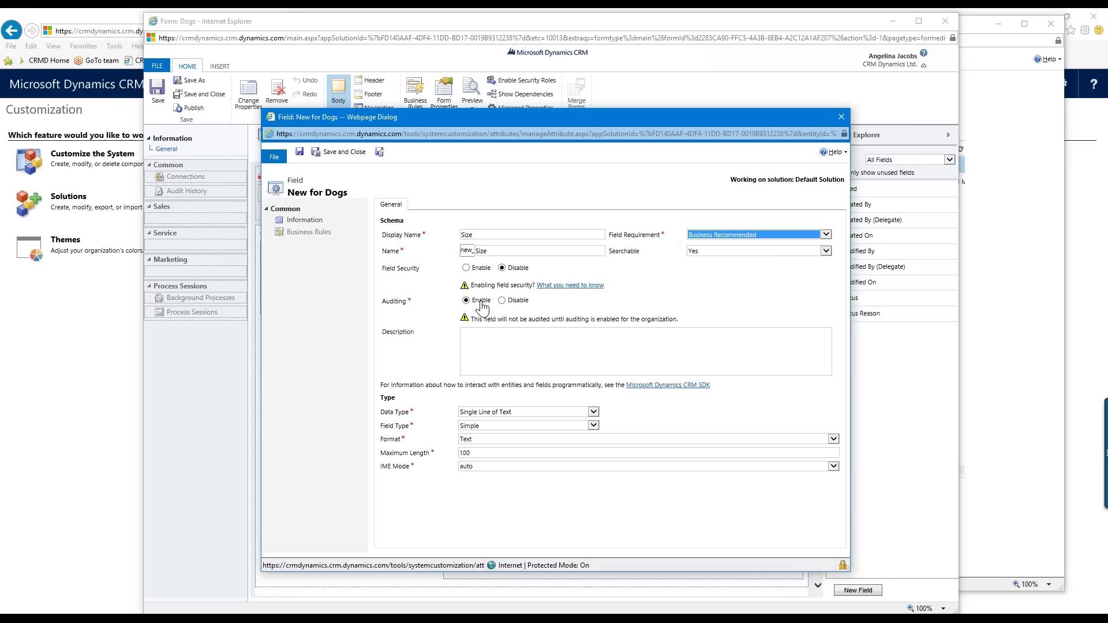
pyautogui.click(502, 300)
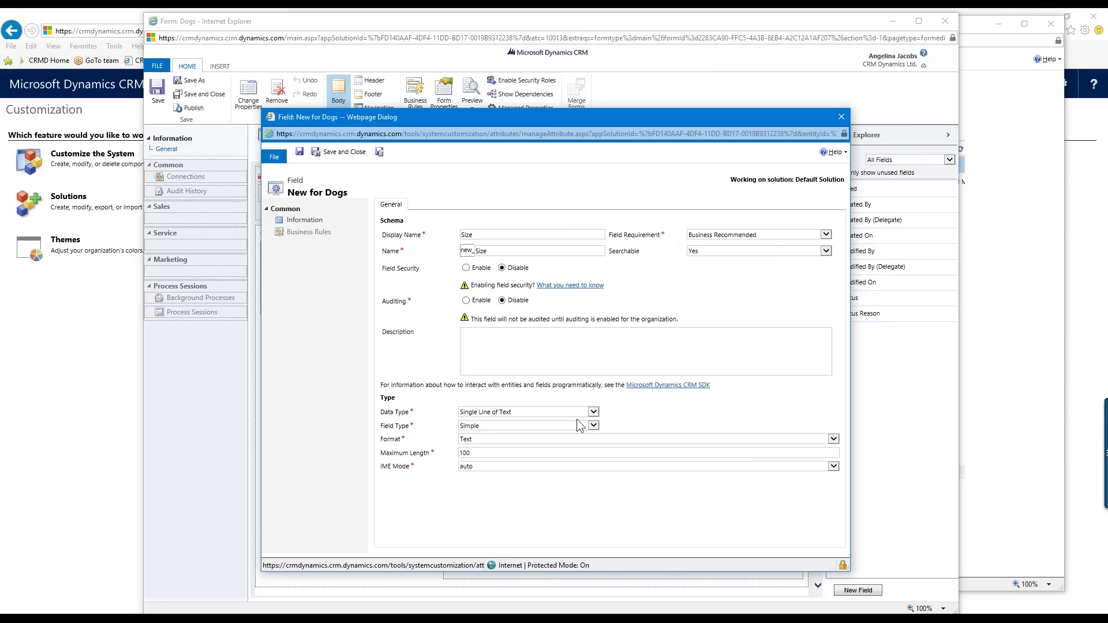
# - Set the Size field's data type to Option Set and add the options Small, Medium and Large
pyautogui.click(593, 412)
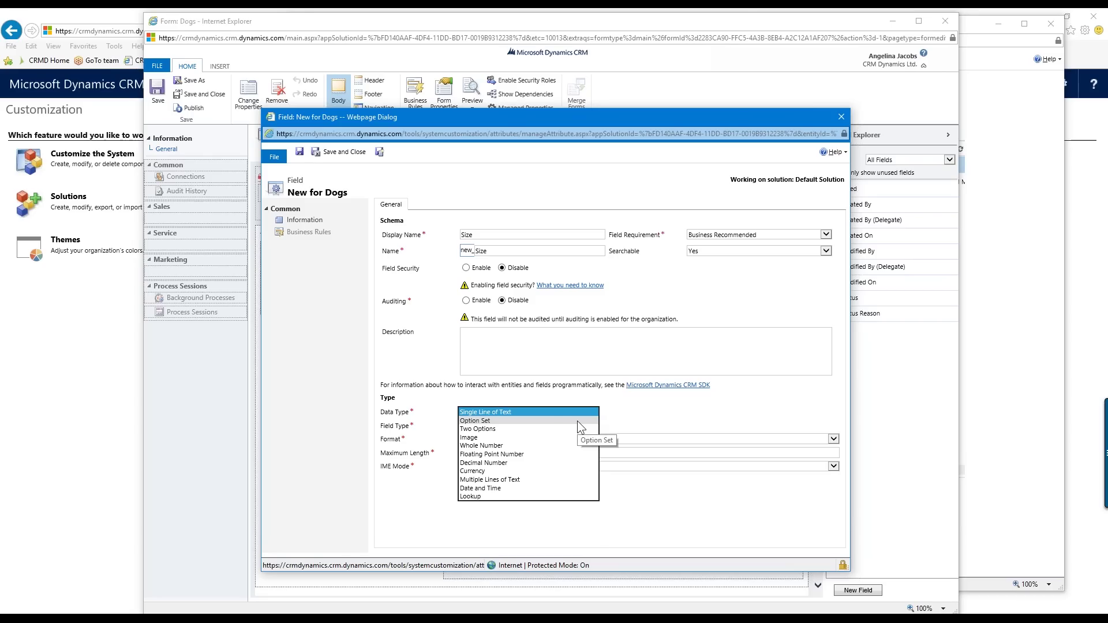
pyautogui.click(498, 420)
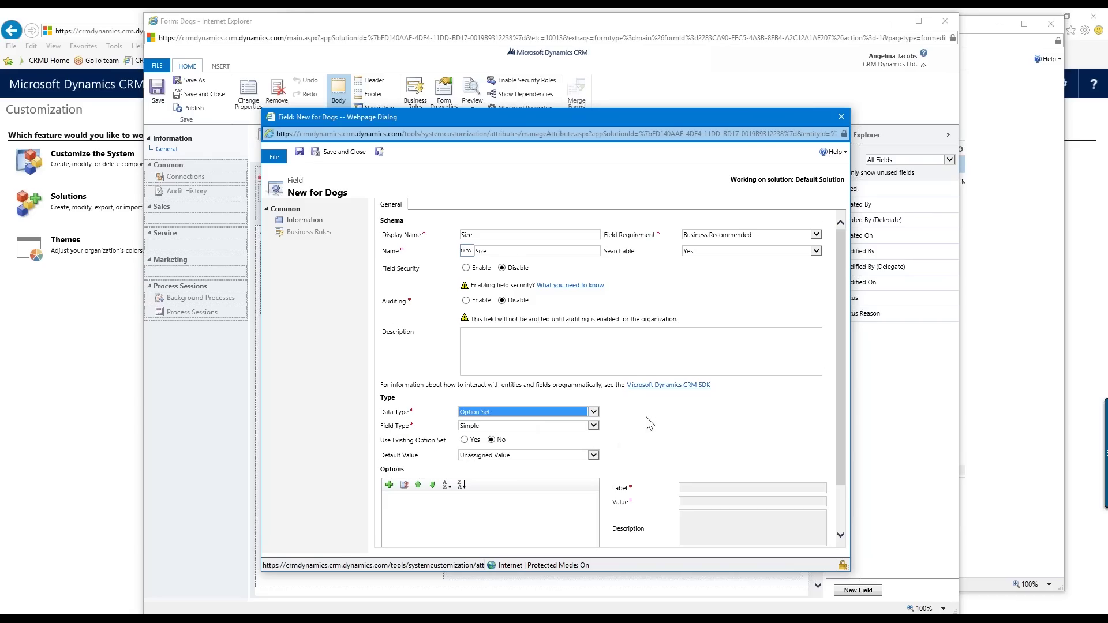
pyautogui.scroll(-1, 645, 418)
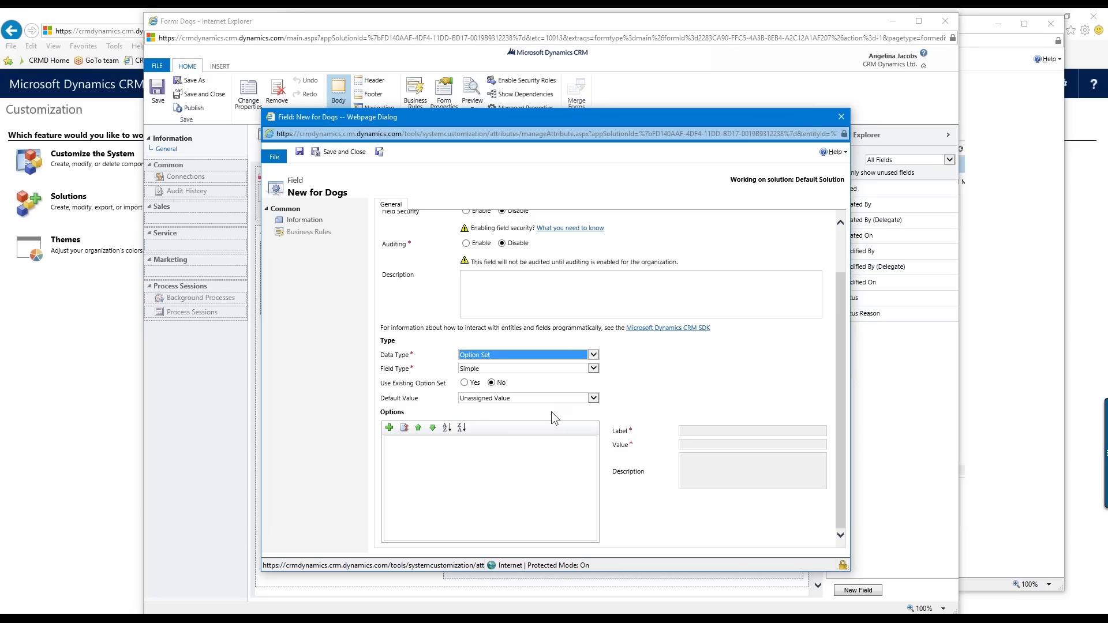
pyautogui.click(390, 428)
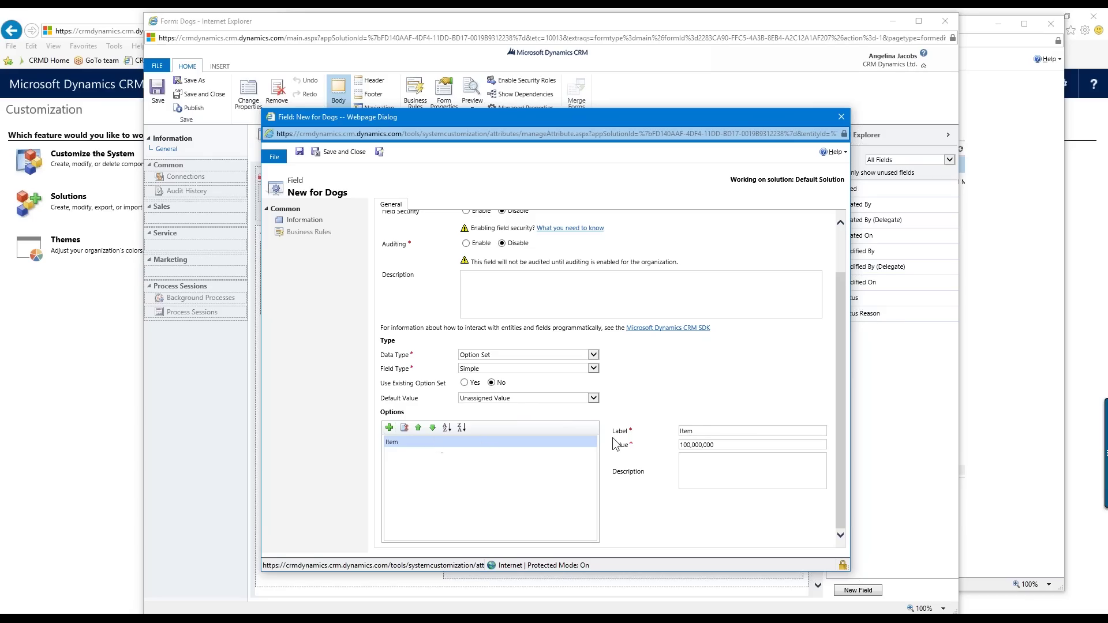
pyautogui.click(702, 431)
pyautogui.moveTo(701, 430); pyautogui.dragTo(664, 431)
pyautogui.click(389, 428)
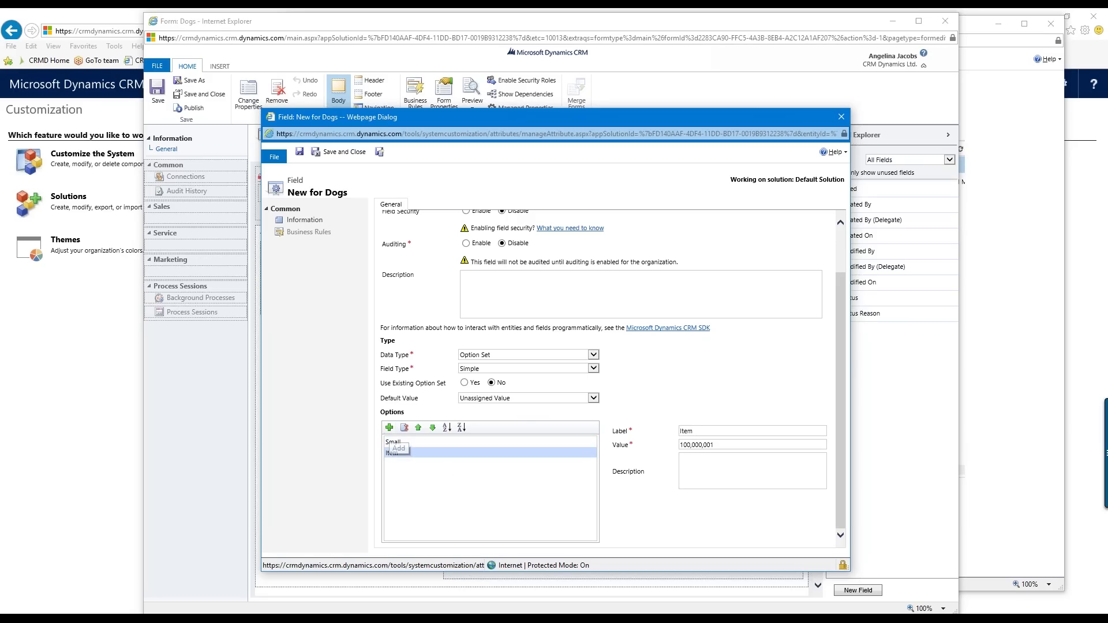
pyautogui.doubleClick(685, 431)
pyautogui.write('Medium')
pyautogui.click(389, 427)
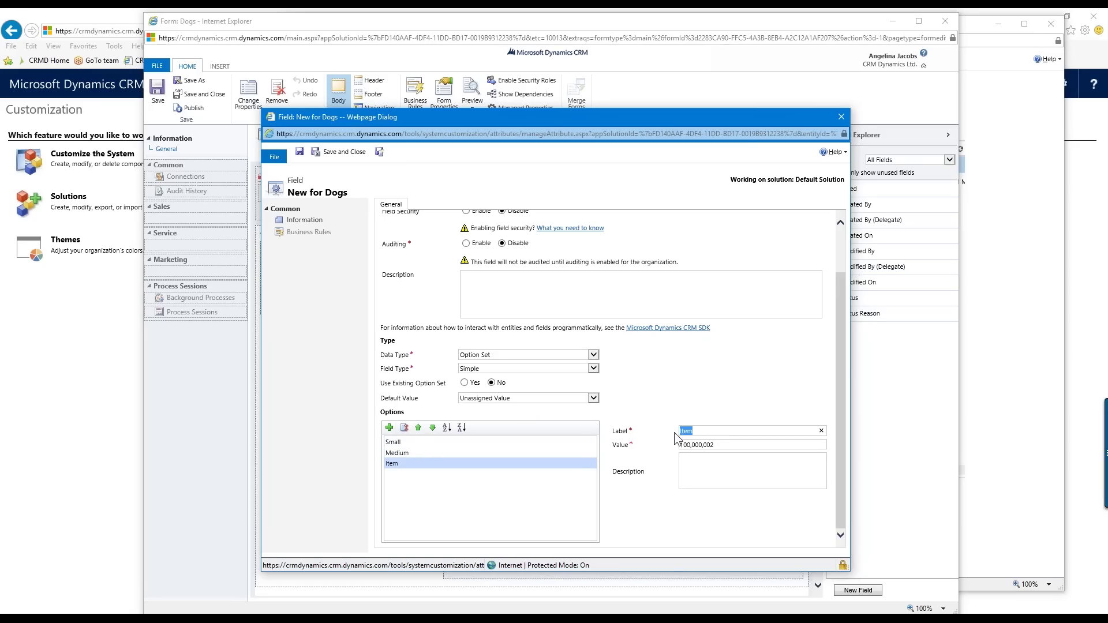
pyautogui.write('Large')
pyautogui.click(685, 466)
# - Try reordering the Medium option down and up the list, returning it between Small and Large
pyautogui.click(402, 454)
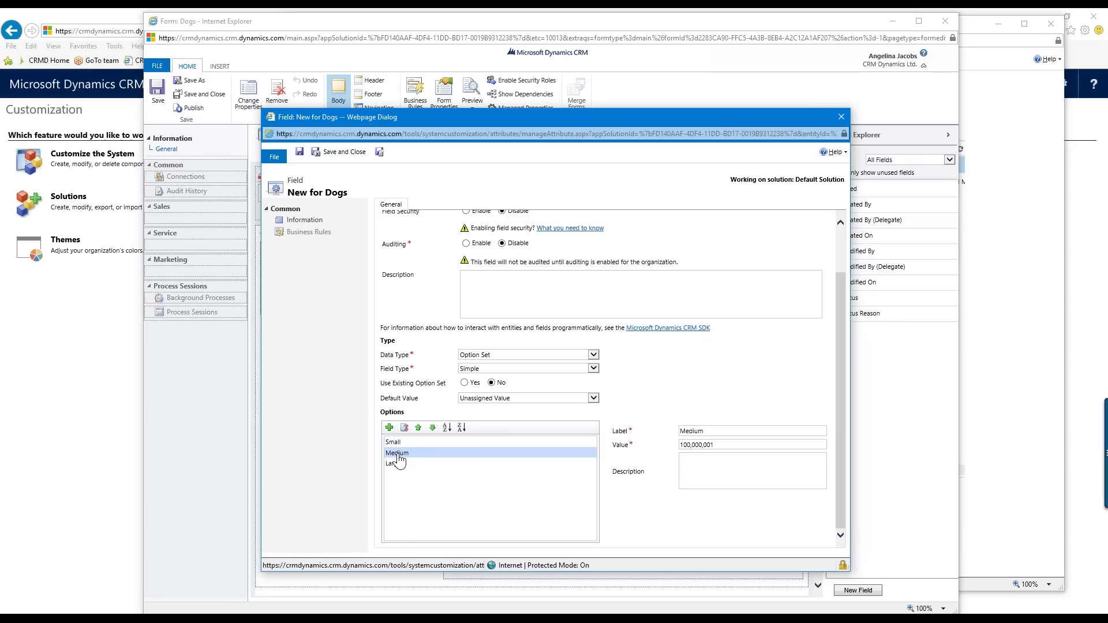
pyautogui.press('Up')
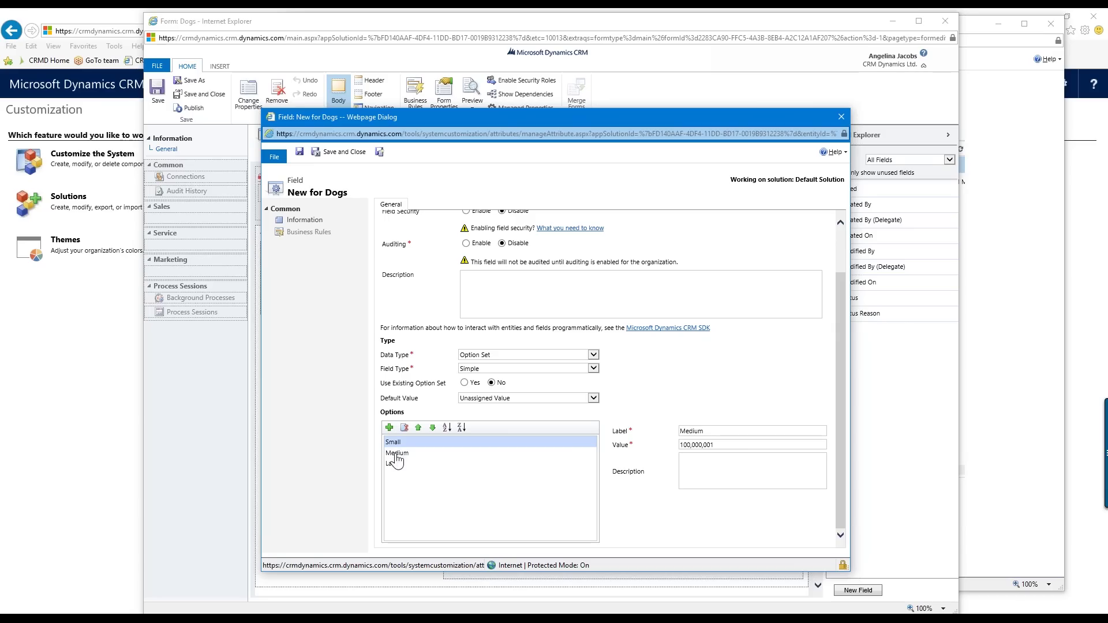
pyautogui.click(432, 428)
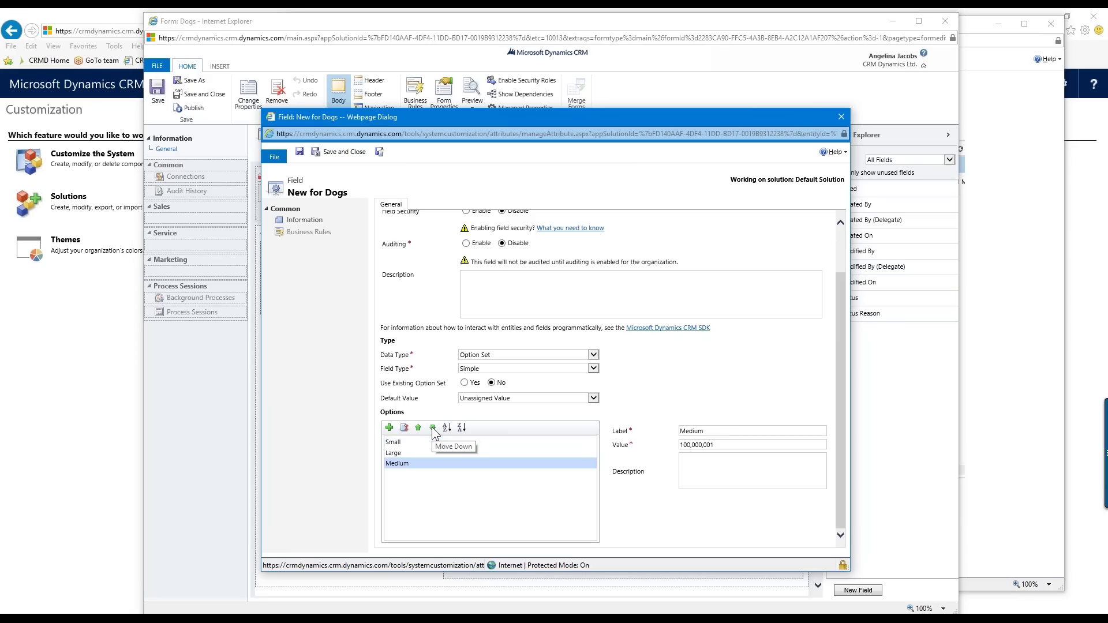
pyautogui.click(418, 428)
pyautogui.click(419, 428)
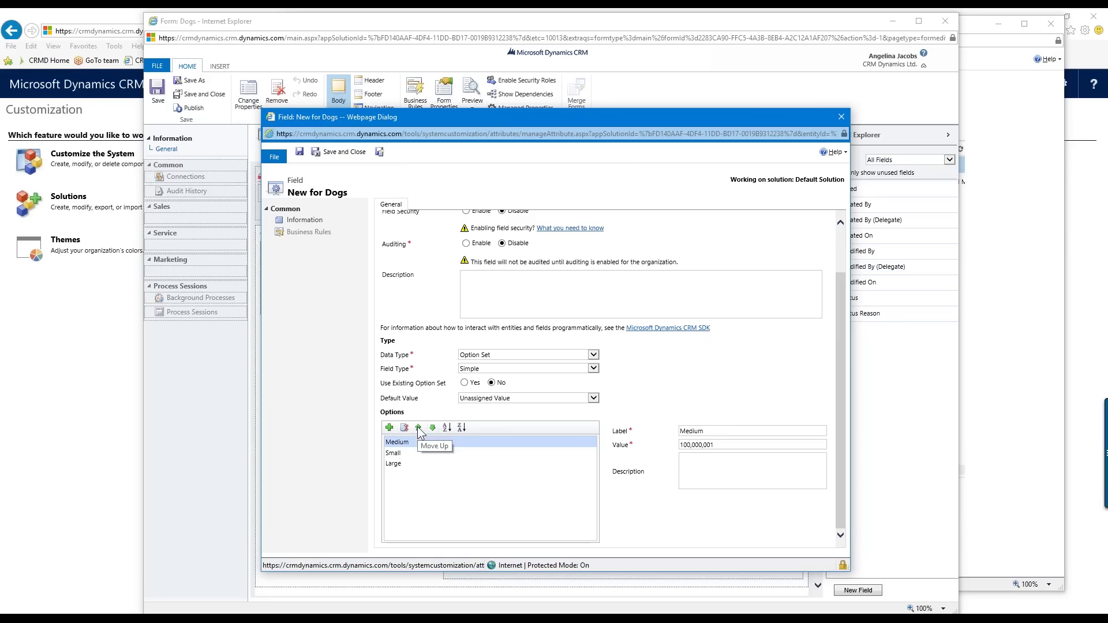
pyautogui.click(433, 428)
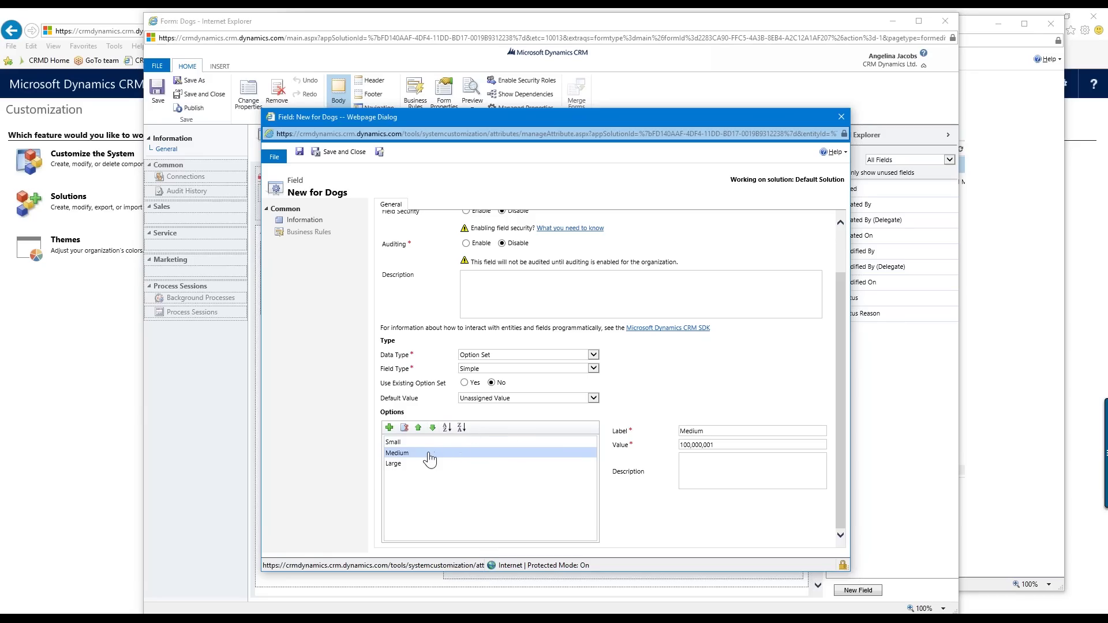
# - Save and close the Size field
pyautogui.scroll(2, 671, 356)
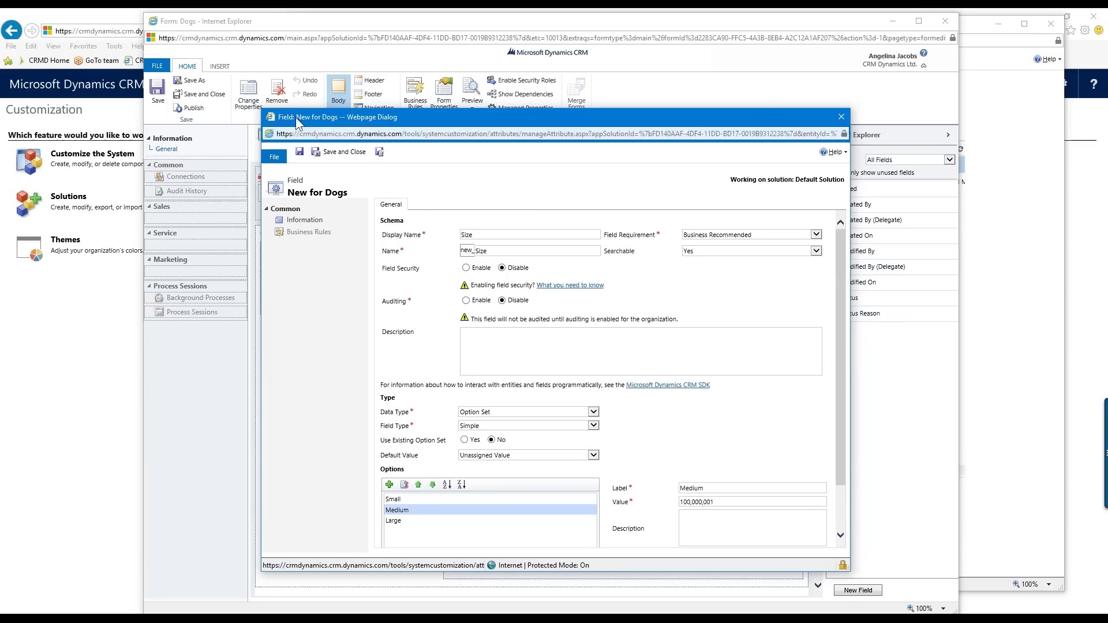
pyautogui.click(335, 154)
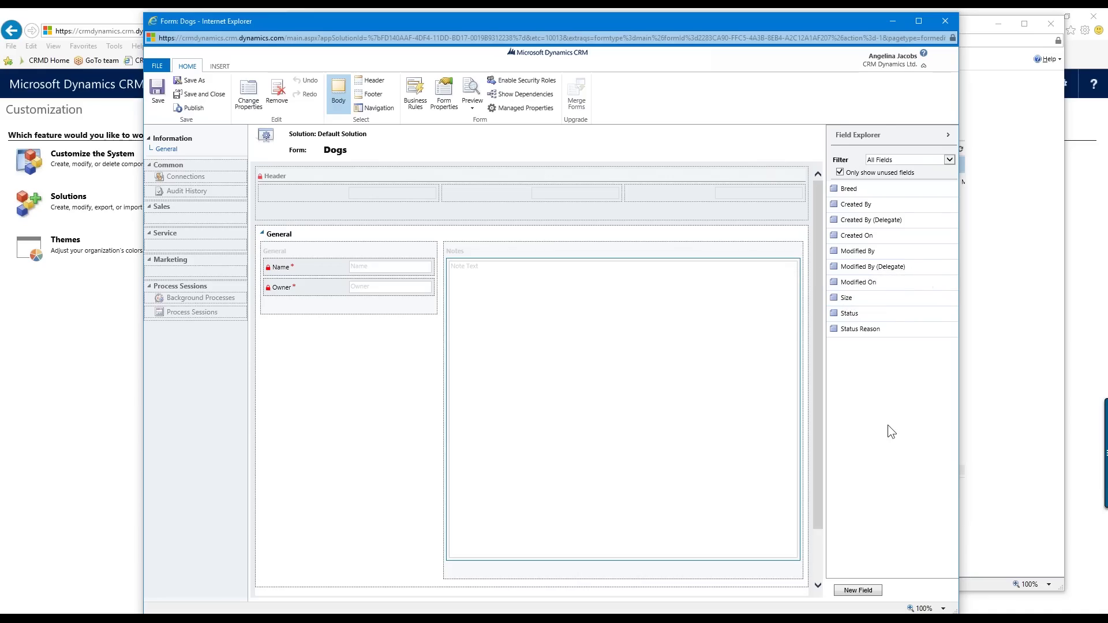
# - Start a new Dogs field named Hair Colour with a Business Required requirement and auditing disabled
pyautogui.click(858, 590)
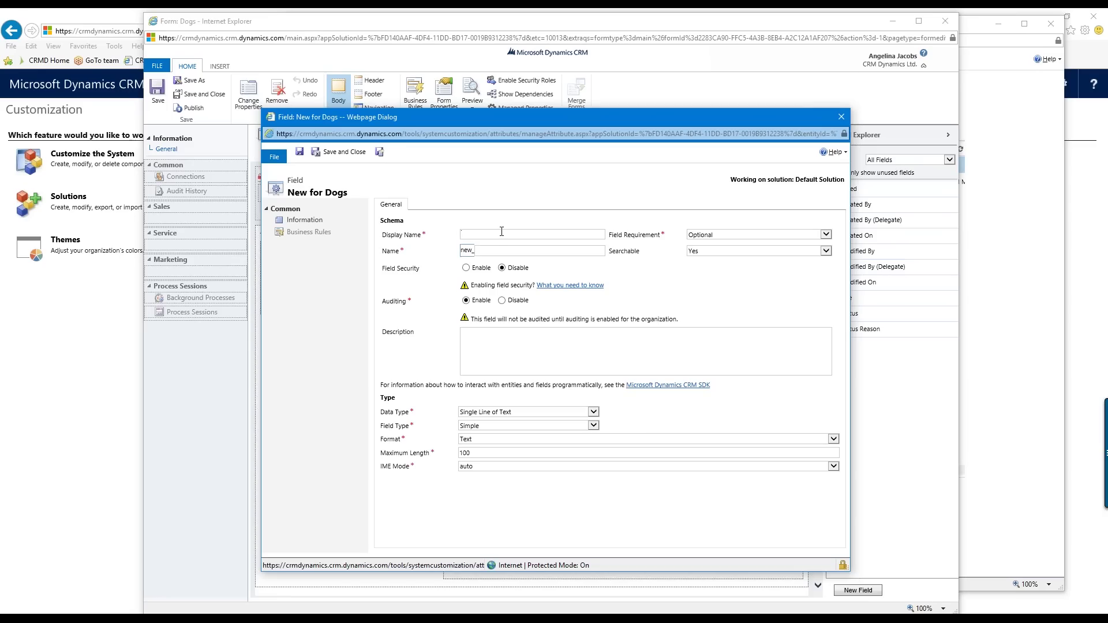
pyautogui.write('Hair Colour')
pyautogui.click(731, 237)
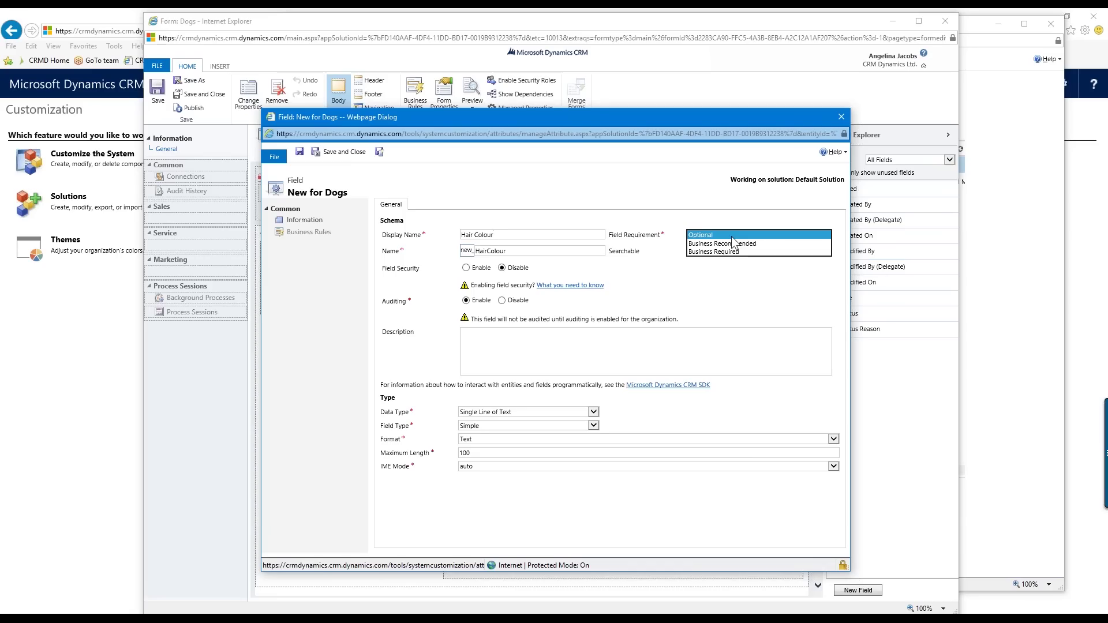
pyautogui.click(698, 253)
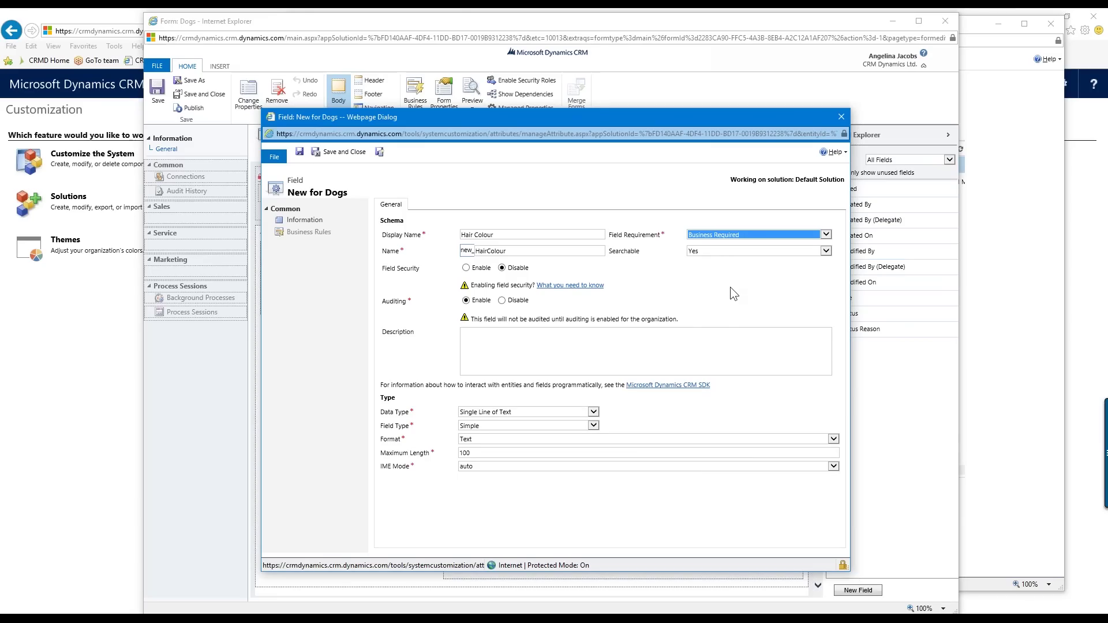
pyautogui.click(542, 349)
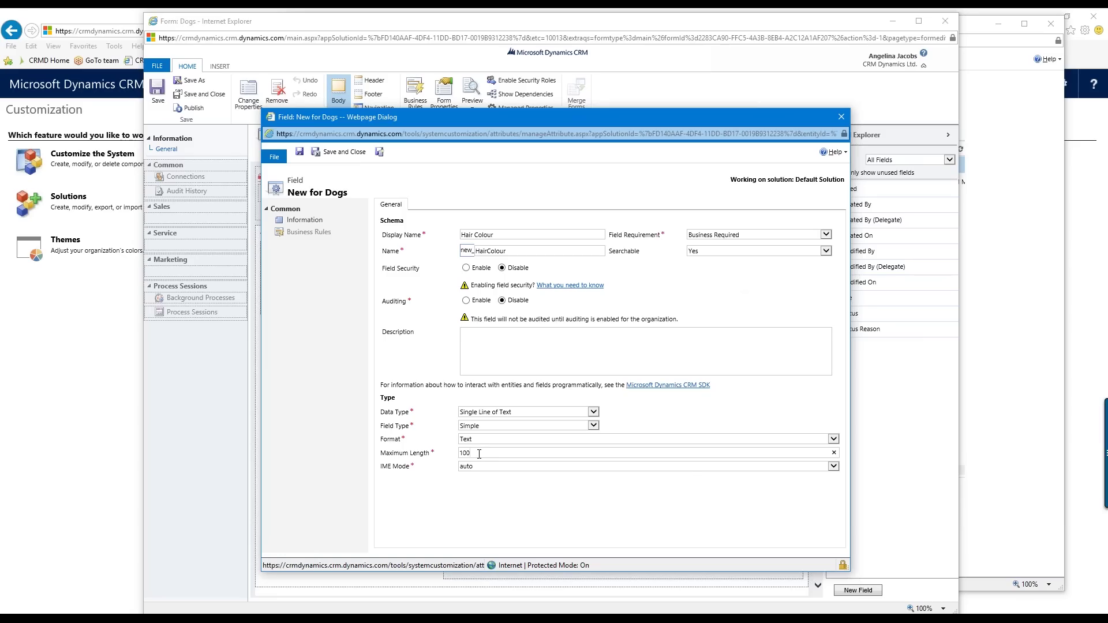
# - Set the Hair Colour field's maximum length to 50, and save and close it
pyautogui.press('BackSpace')
pyautogui.press('BackSpace')
pyautogui.press('BackSpace')
pyautogui.write('50')
pyautogui.click(517, 353)
pyautogui.click(341, 152)
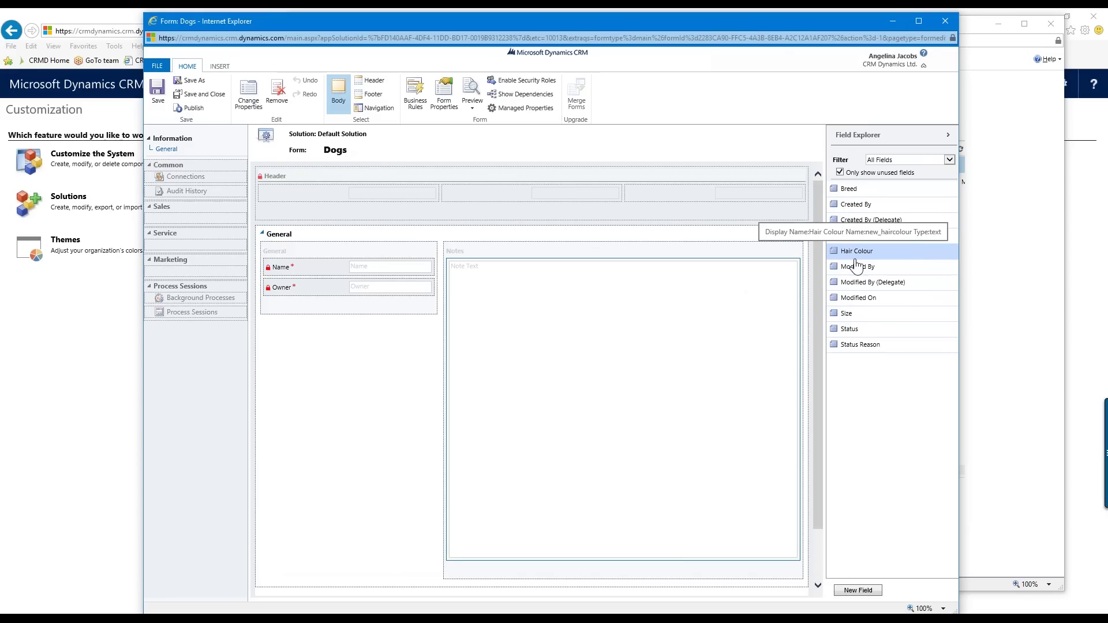
# - Start a new Dogs field named Dog Owner with a Business Required requirement and auditing disabled
pyautogui.click(861, 592)
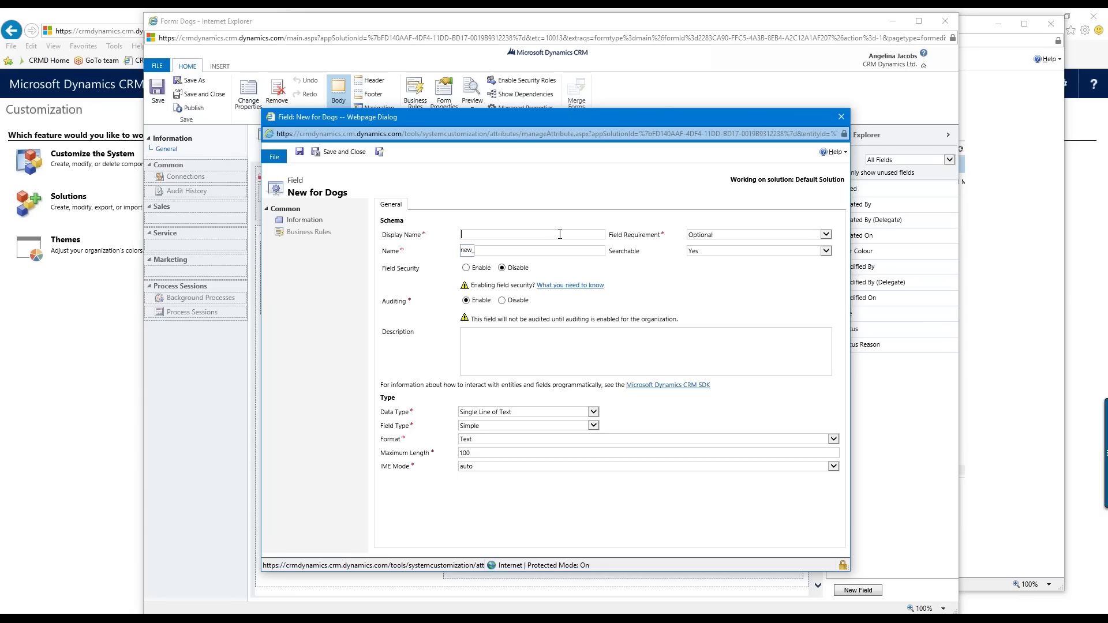
pyautogui.write('Dog Owner')
pyautogui.press('Tab')
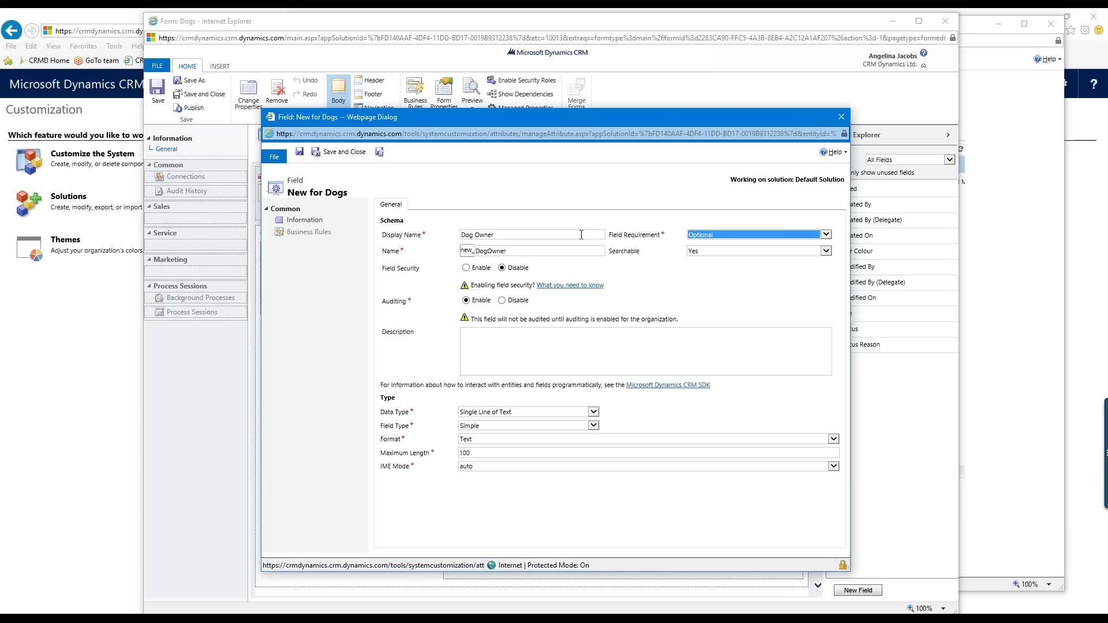
pyautogui.click(826, 235)
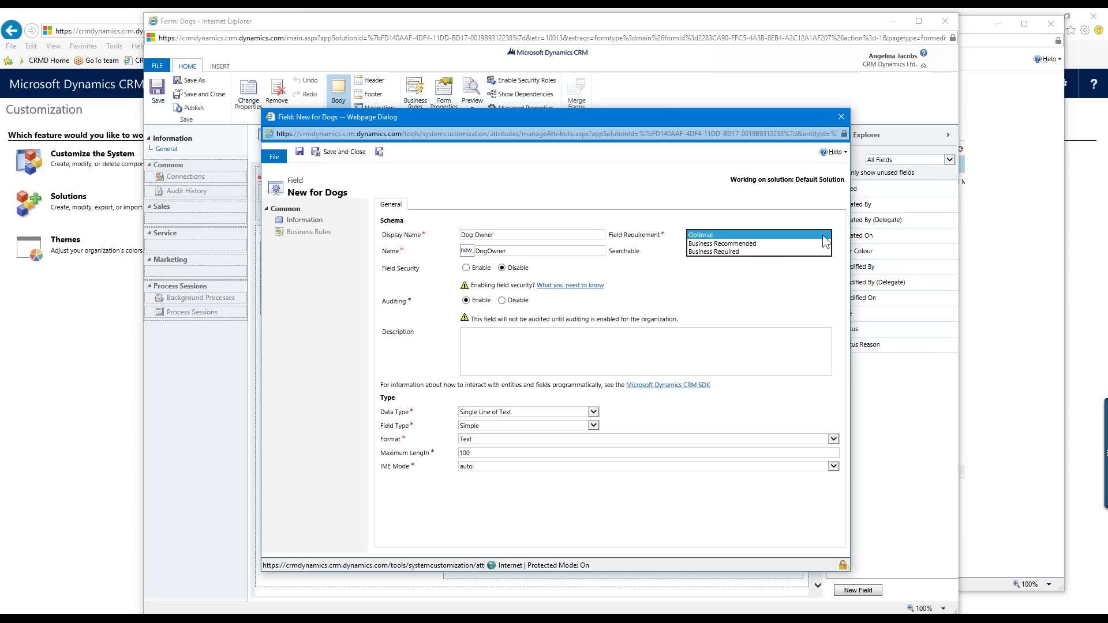
pyautogui.click(754, 251)
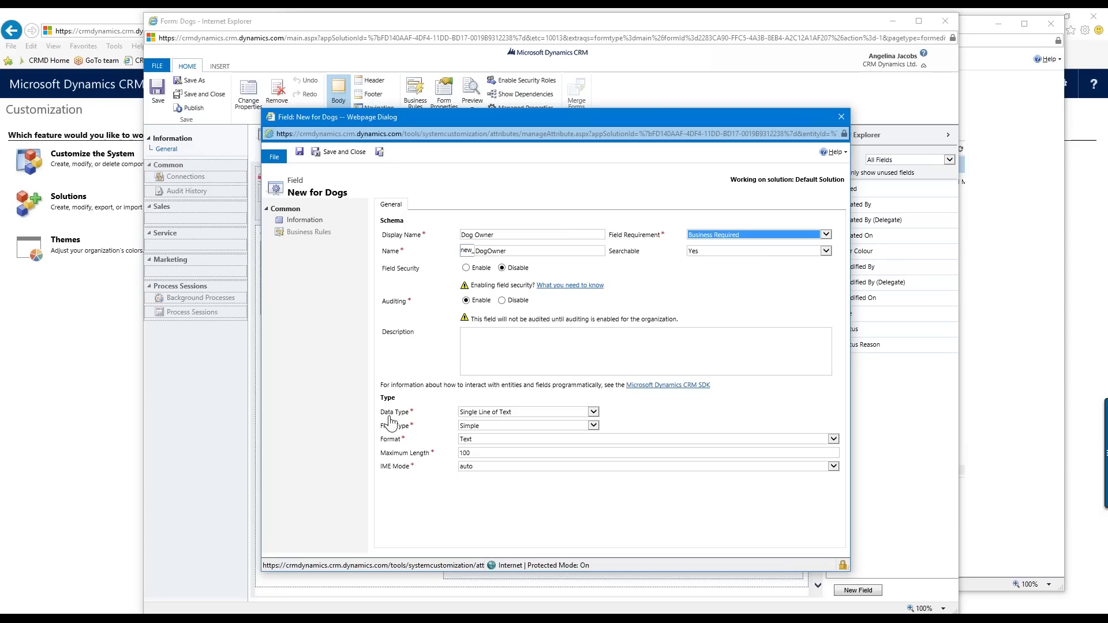
pyautogui.click(503, 301)
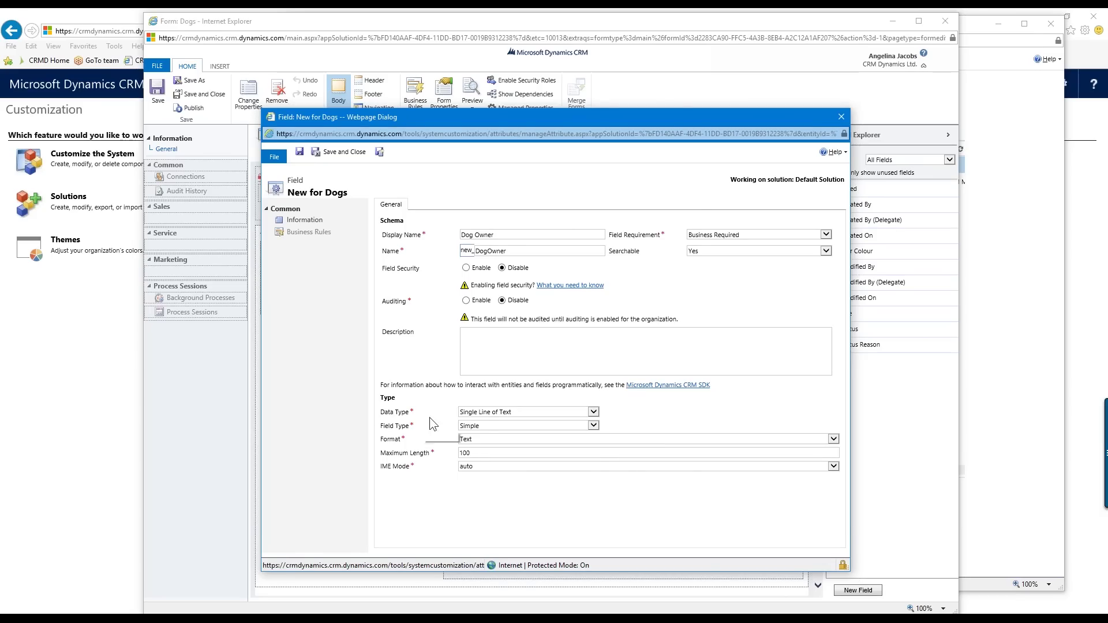
# - Make the Dog Owner field a Lookup with Contact as its target record type, and save and close it
pyautogui.click(594, 412)
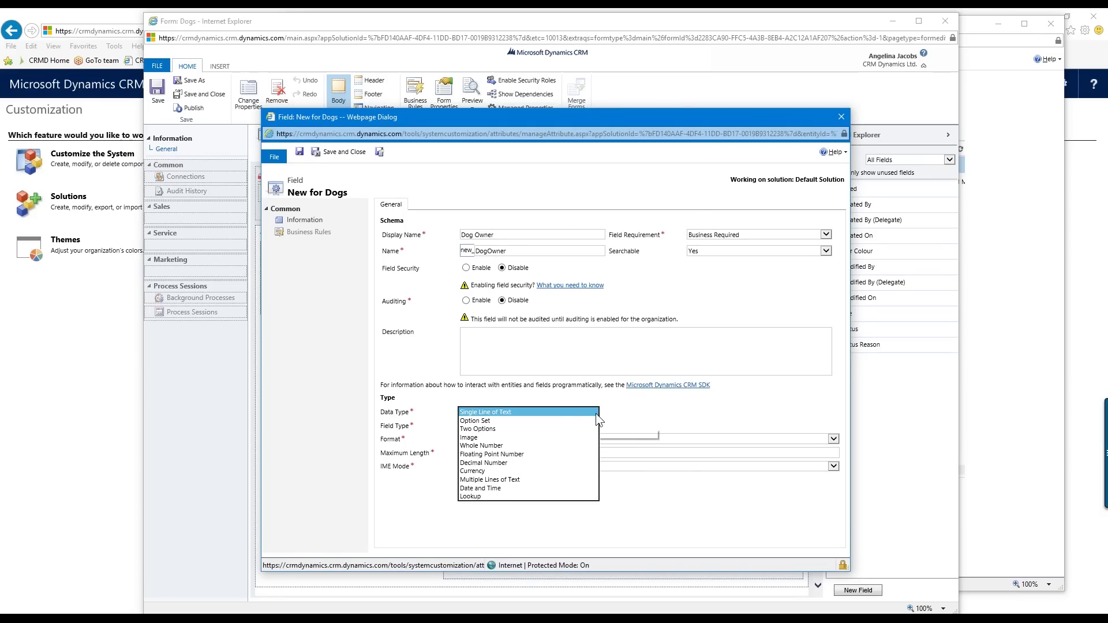
pyautogui.click(475, 497)
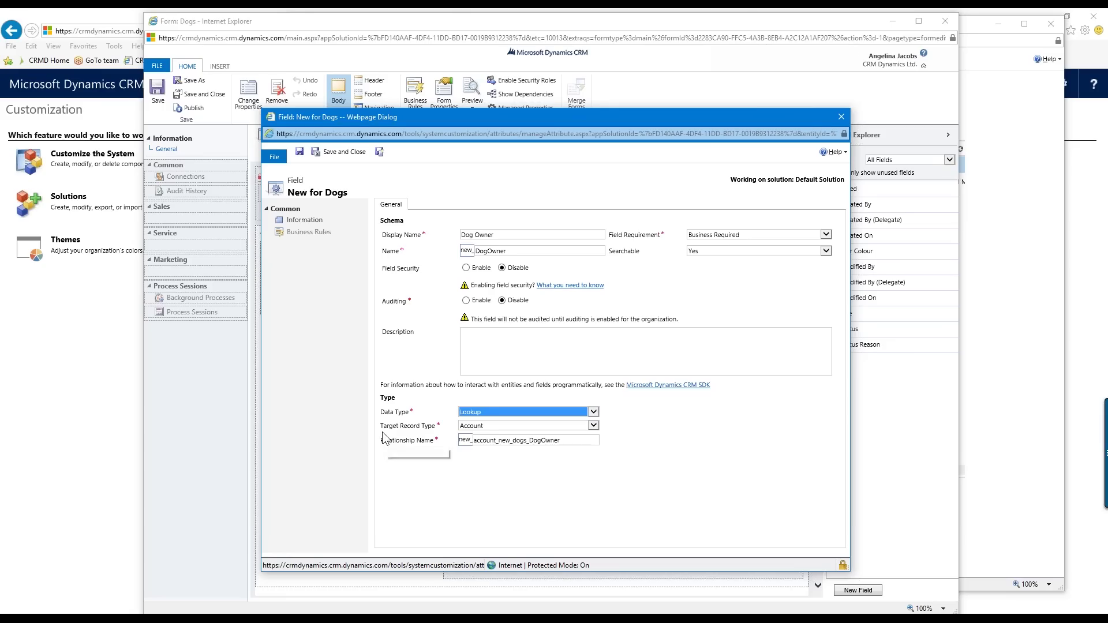
pyautogui.click(591, 426)
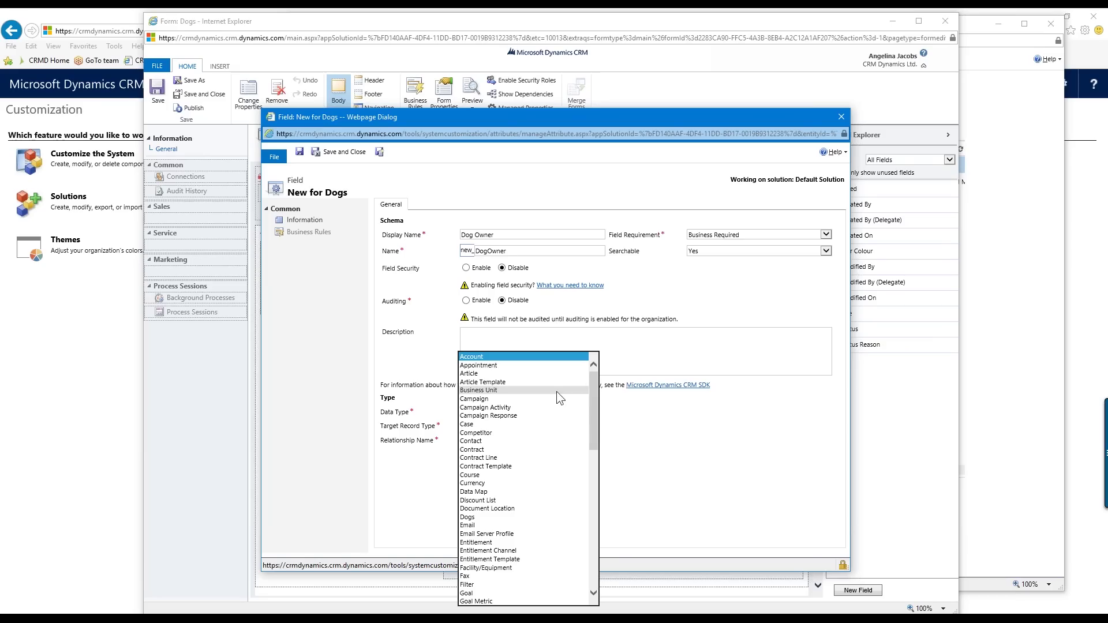
pyautogui.moveTo(594, 390)
pyautogui.mouseDown()
pyautogui.moveTo(593, 428)
pyautogui.moveTo(594, 382)
pyautogui.mouseUp()
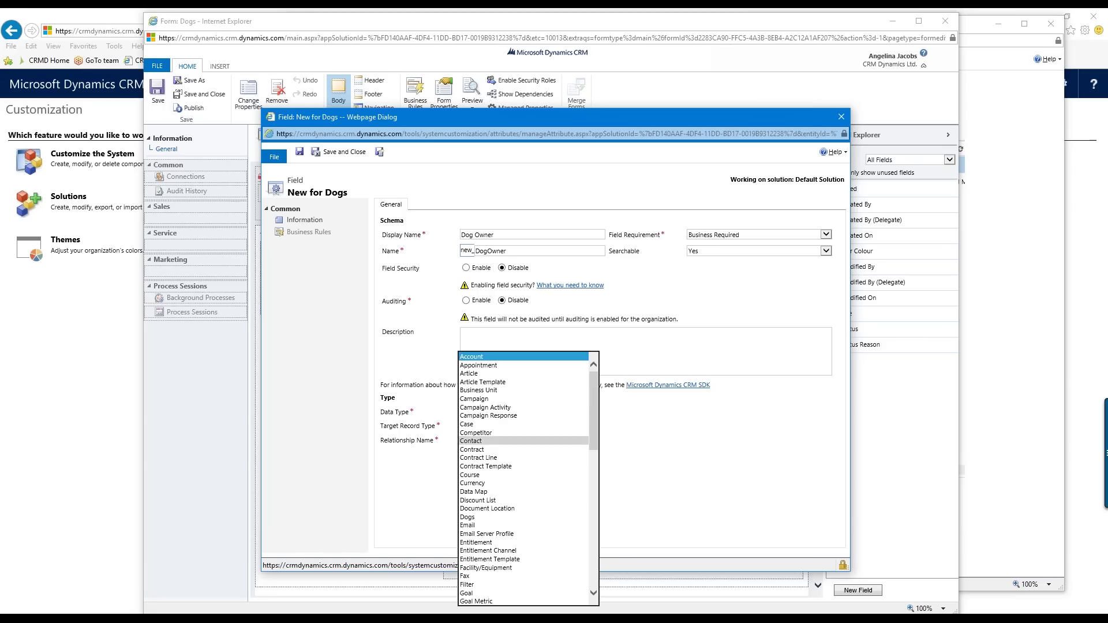
pyautogui.click(497, 441)
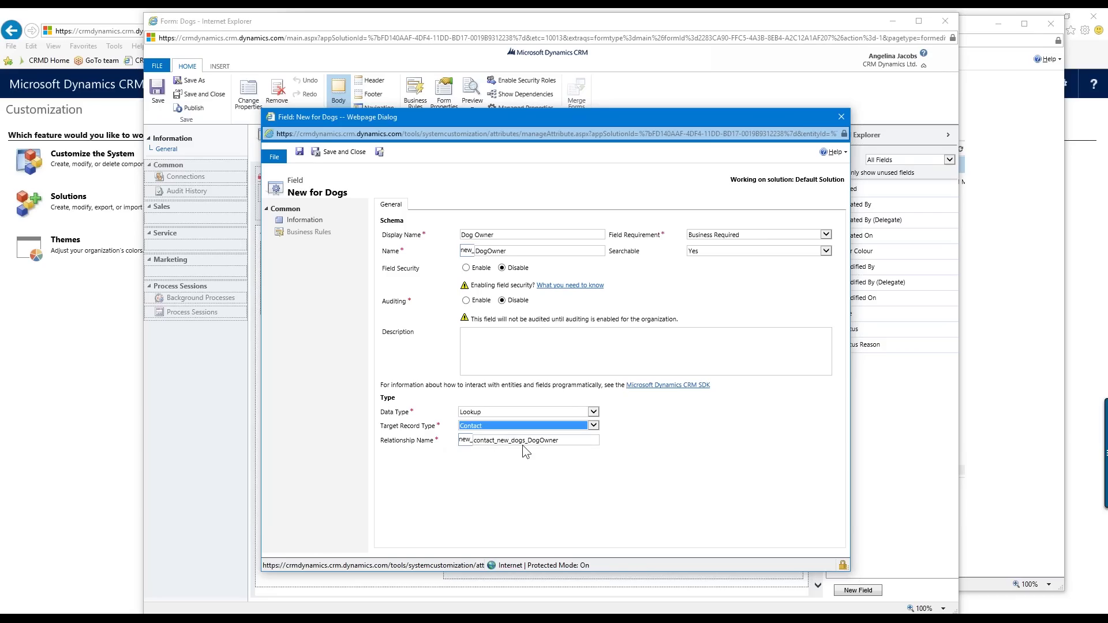
pyautogui.click(564, 442)
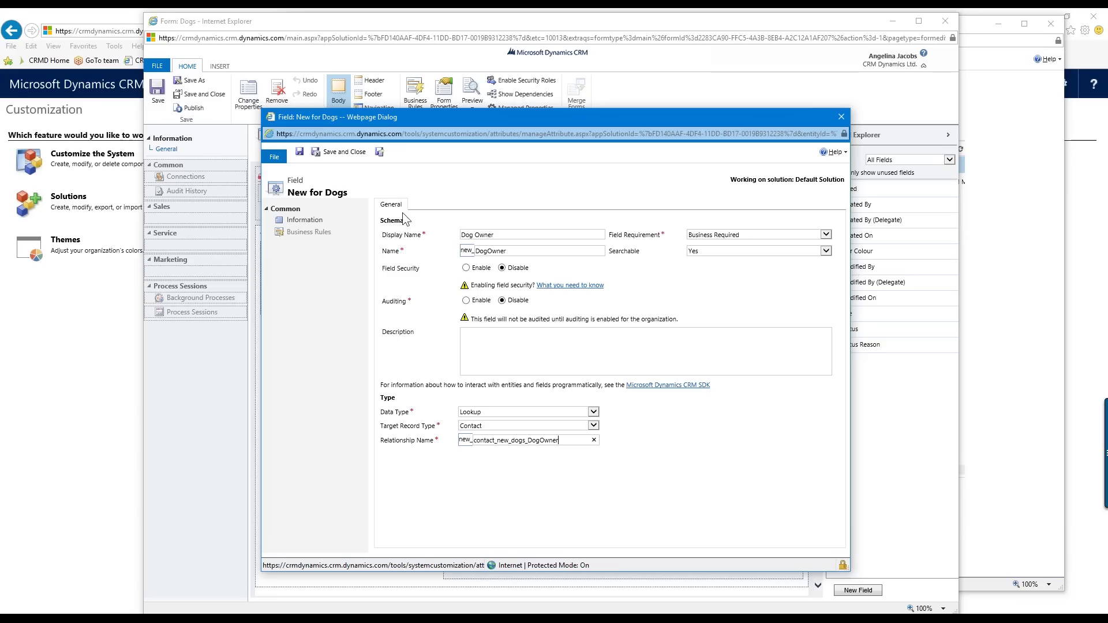
pyautogui.click(341, 152)
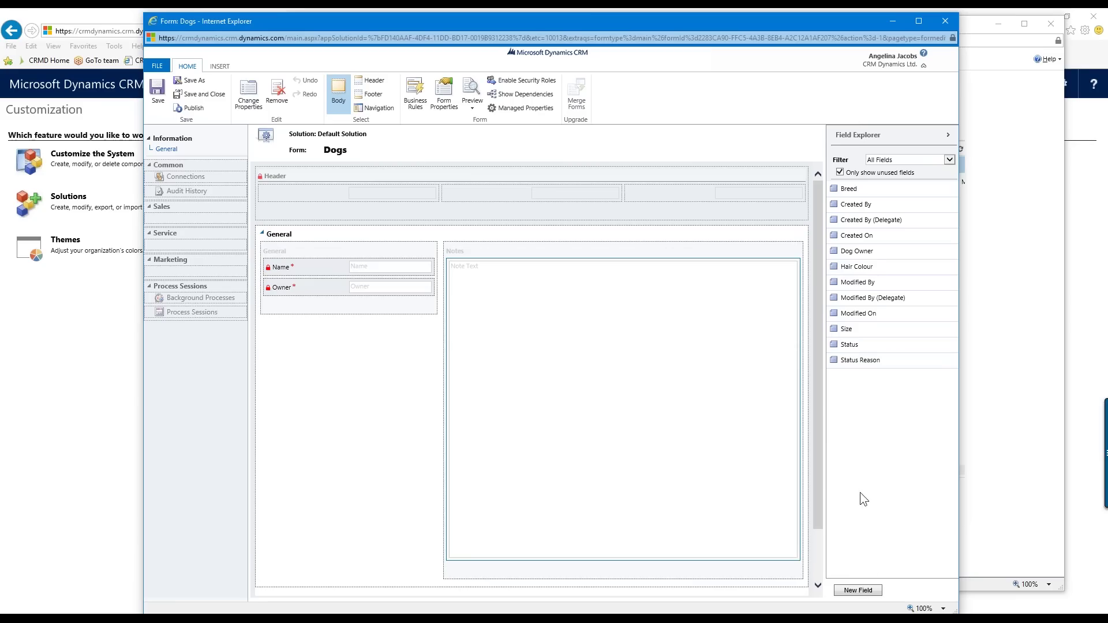
# - Start a new Dogs field with the display name Date of Birth, the schema name new_DOB and auditing disabled
pyautogui.click(869, 592)
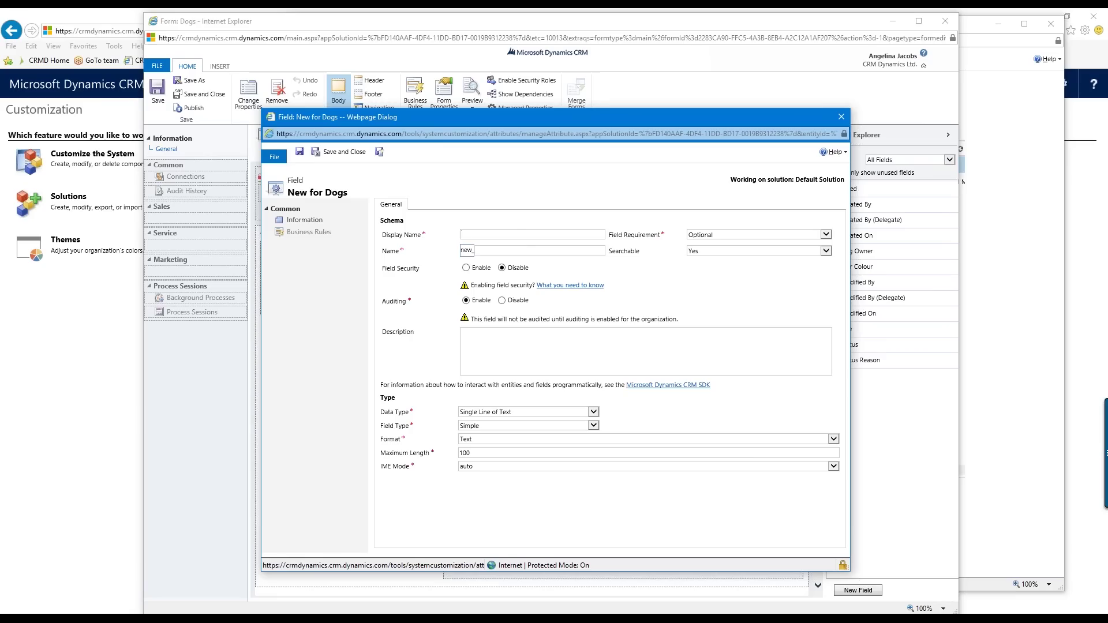
pyautogui.write('ate of Birth')
pyautogui.press('Tab')
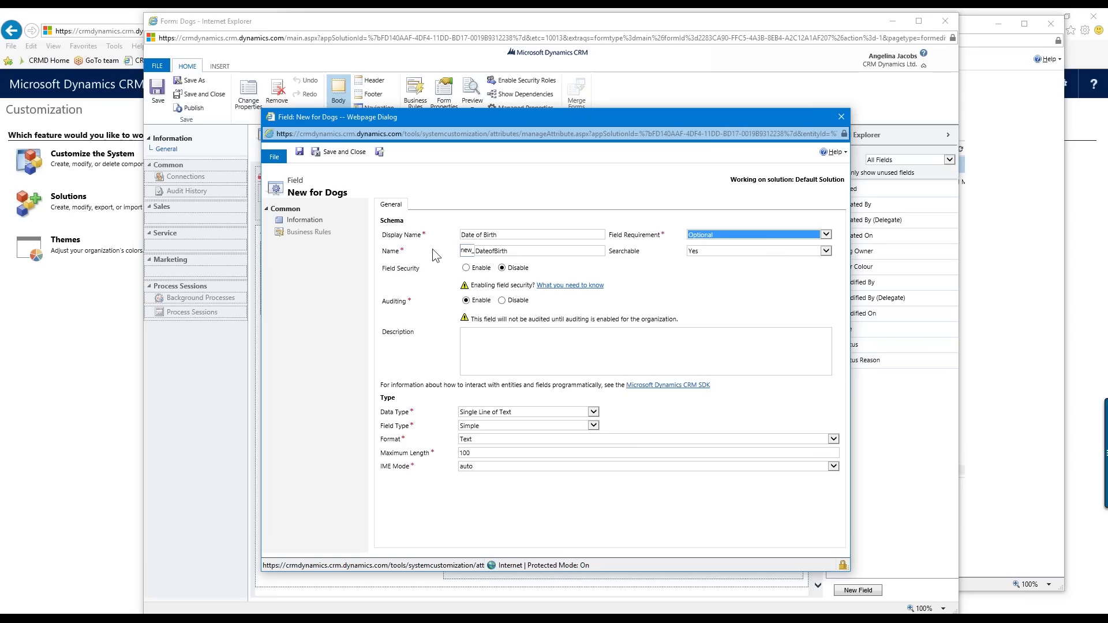
pyautogui.click(512, 252)
pyautogui.press('BackSpace')
pyautogui.press('BackSpace')
pyautogui.press('BackSpace')
pyautogui.press('BackSpace')
pyautogui.press('BackSpace')
pyautogui.press('BackSpace')
pyautogui.press('BackSpace')
pyautogui.press('BackSpace')
pyautogui.press('BackSpace')
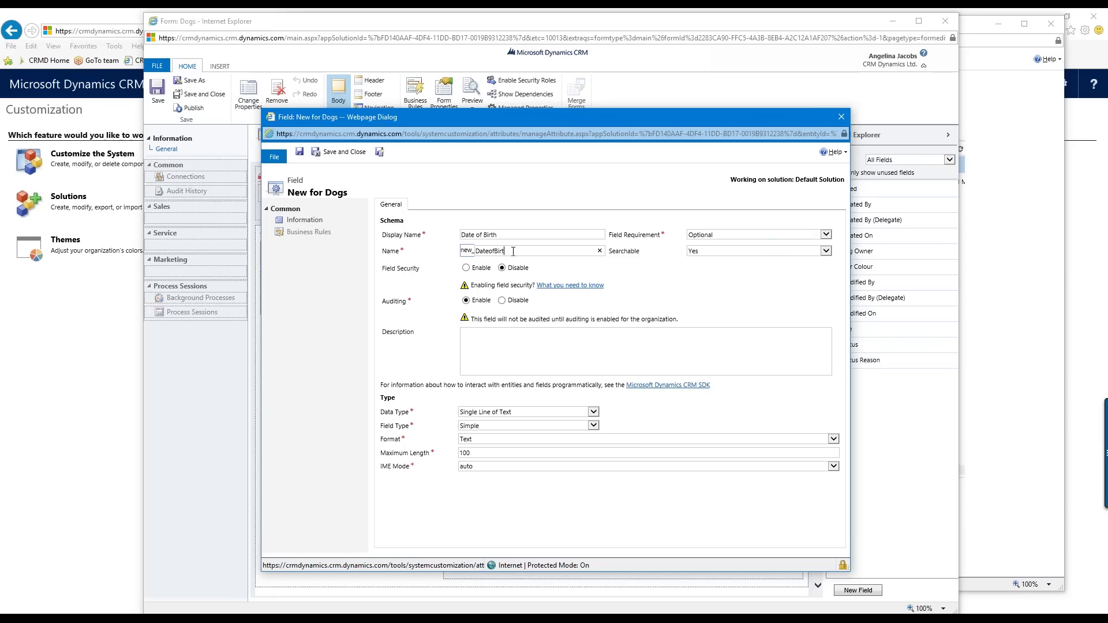
pyautogui.press('BackSpace')
pyautogui.write('OB')
# - Set the Date of Birth field to Date and Time with the Date Only format and User Local behavior, and save and close it
pyautogui.click(592, 412)
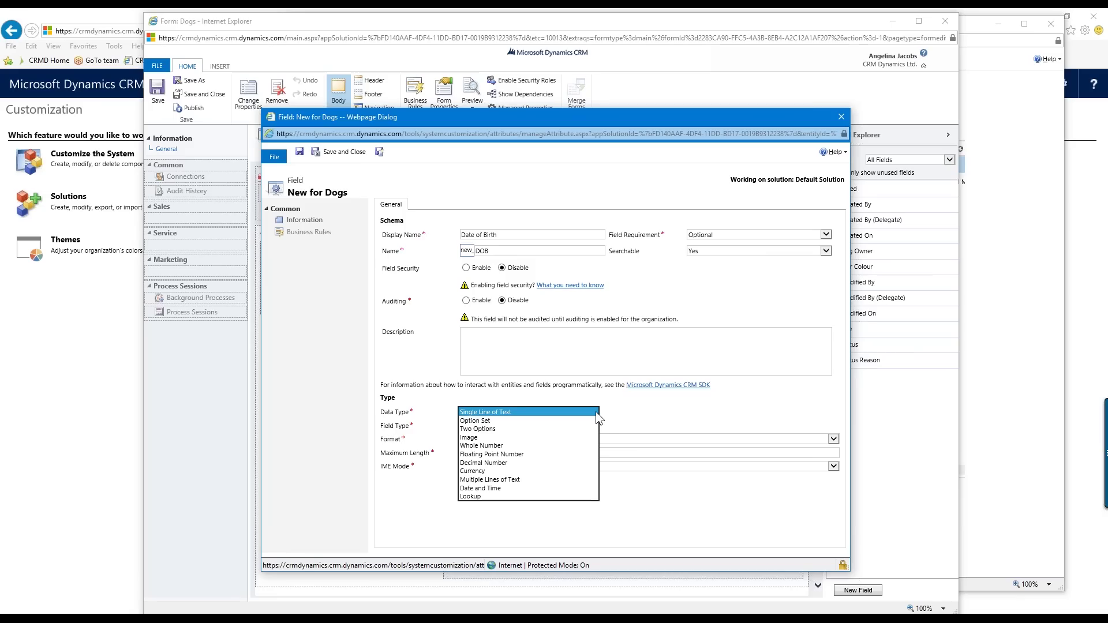
pyautogui.click(477, 487)
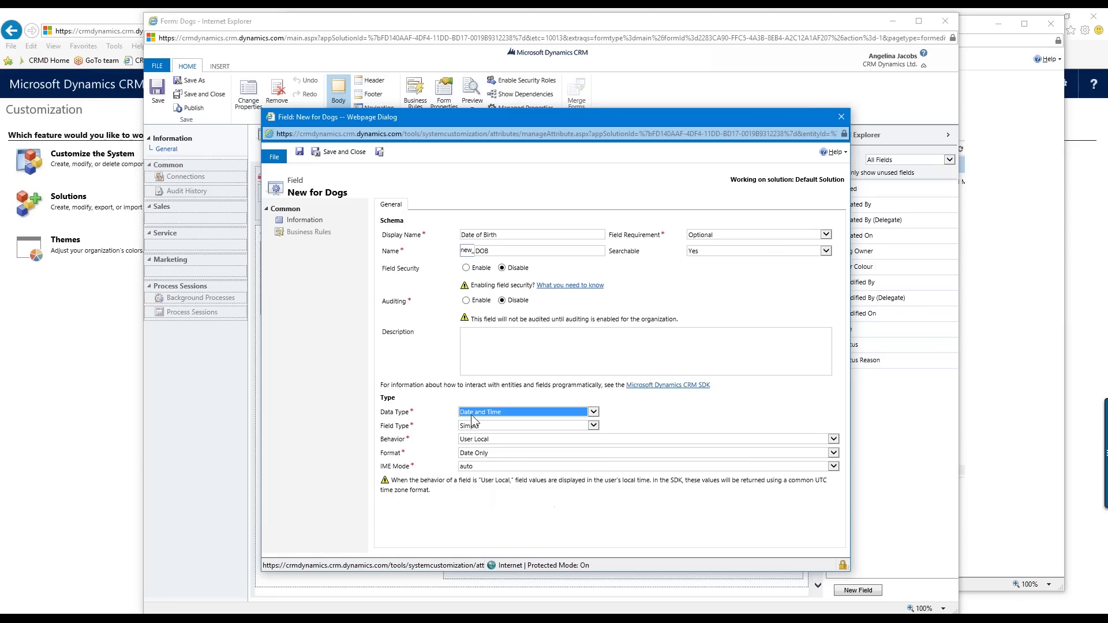
pyautogui.click(506, 453)
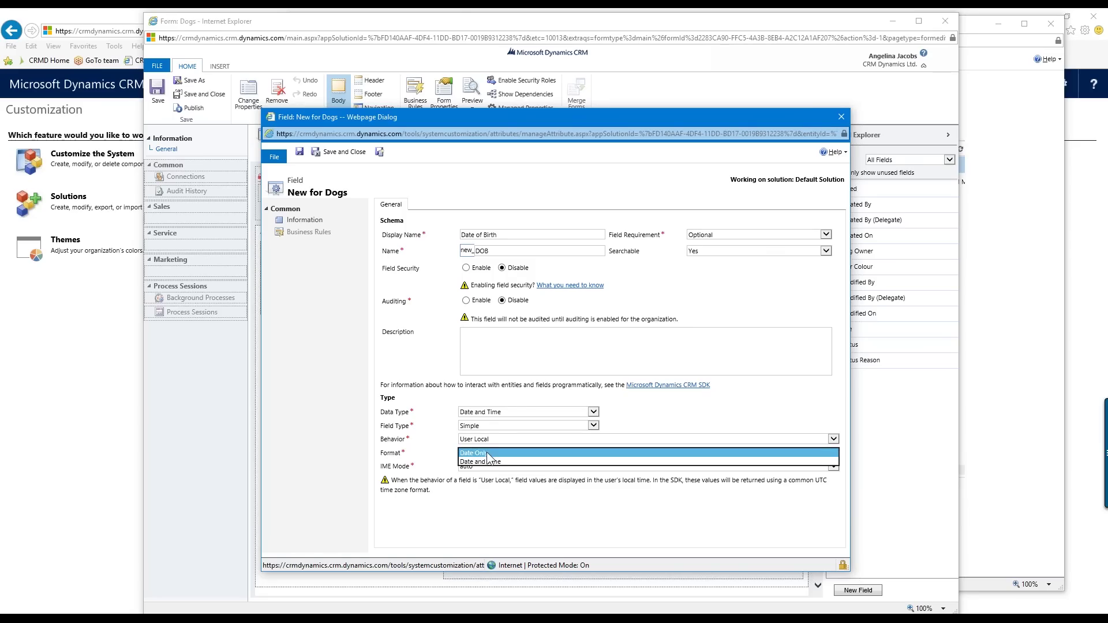
pyautogui.click(498, 453)
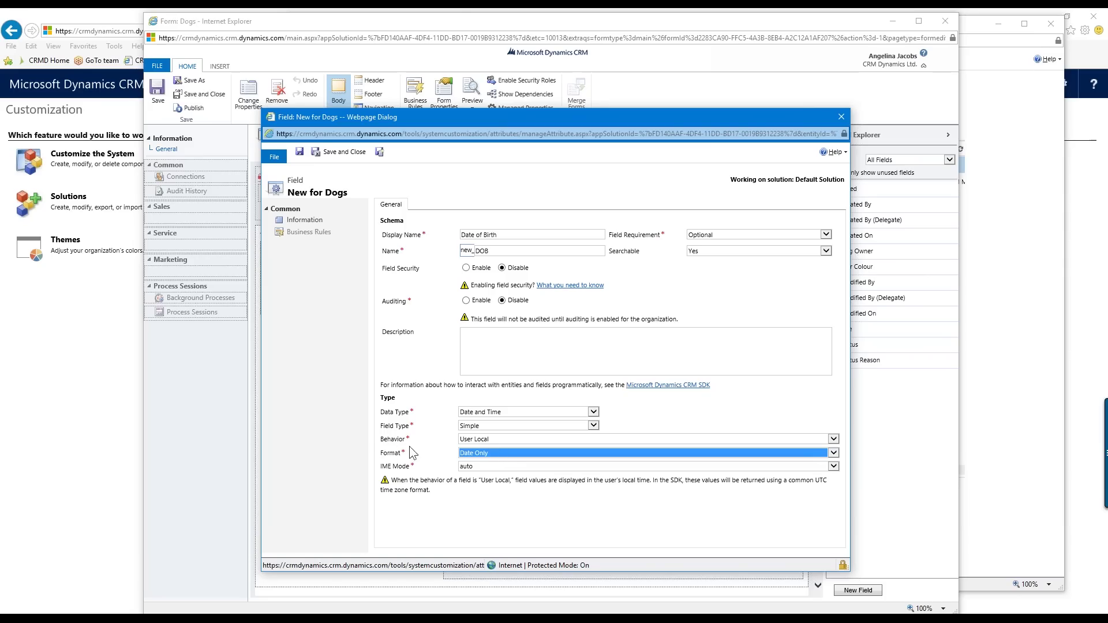
pyautogui.click(486, 441)
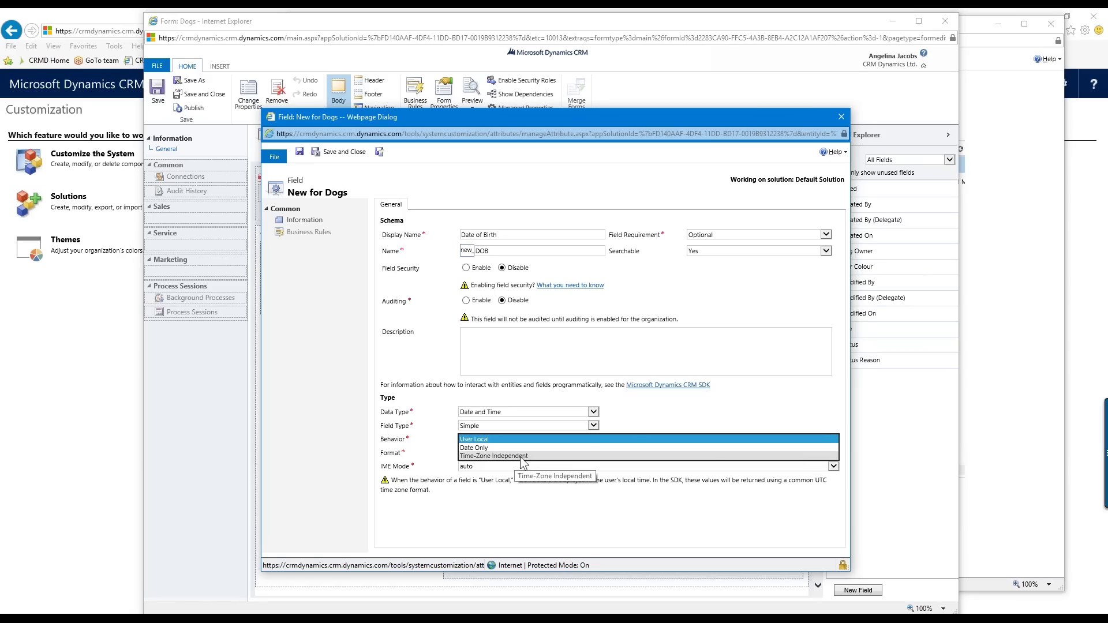
pyautogui.click(622, 422)
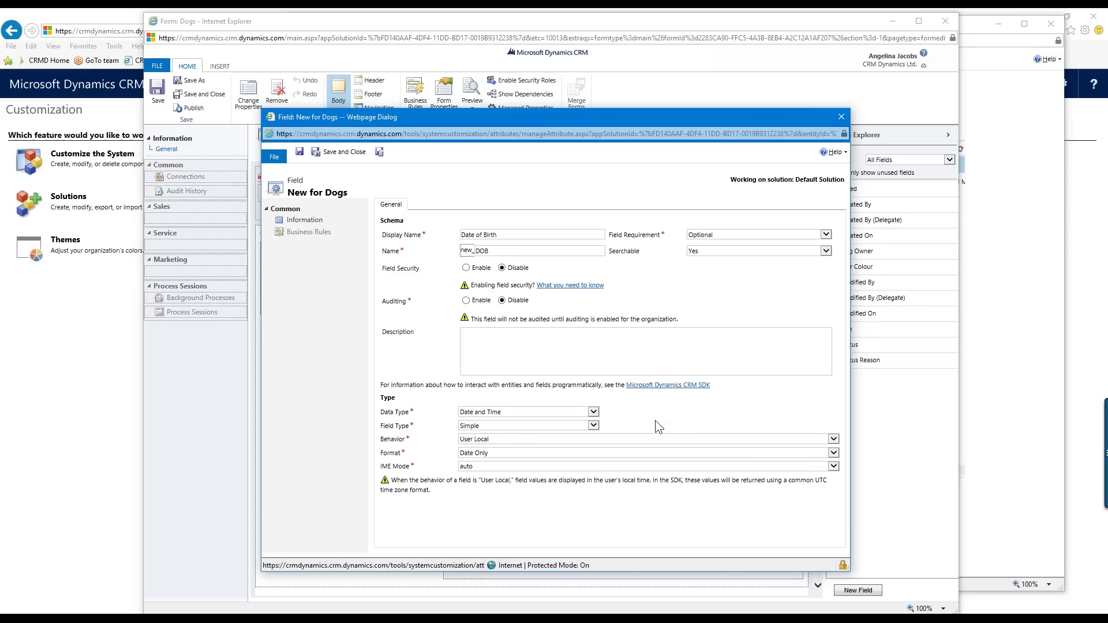
pyautogui.click(345, 151)
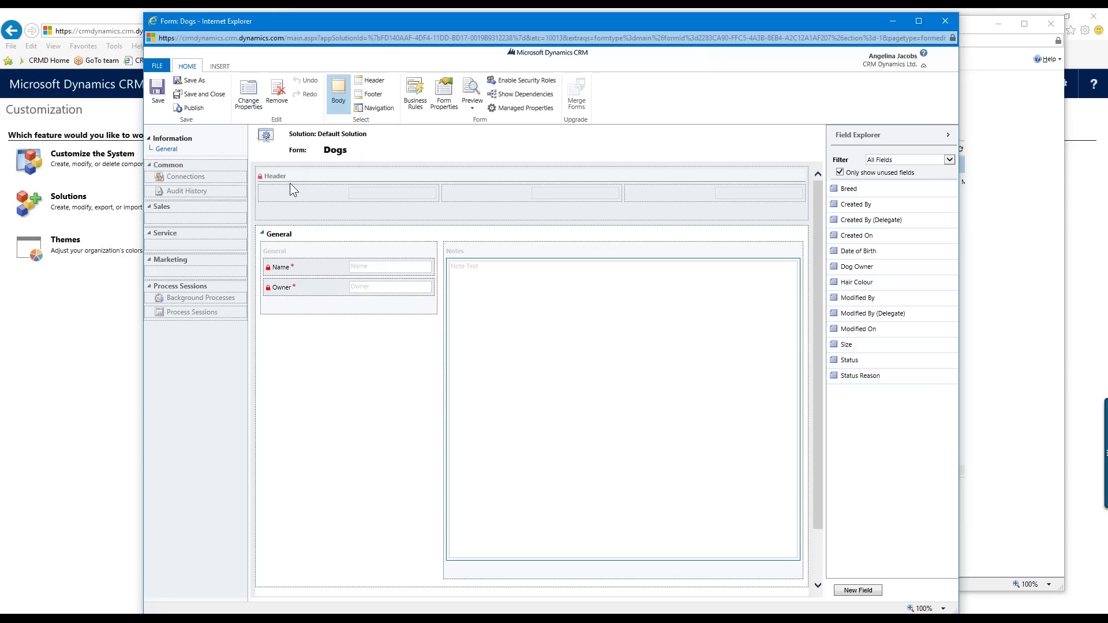
# - Try to remove the Owner field from the General section of the Dogs form
pyautogui.scroll(-2, 356, 333)
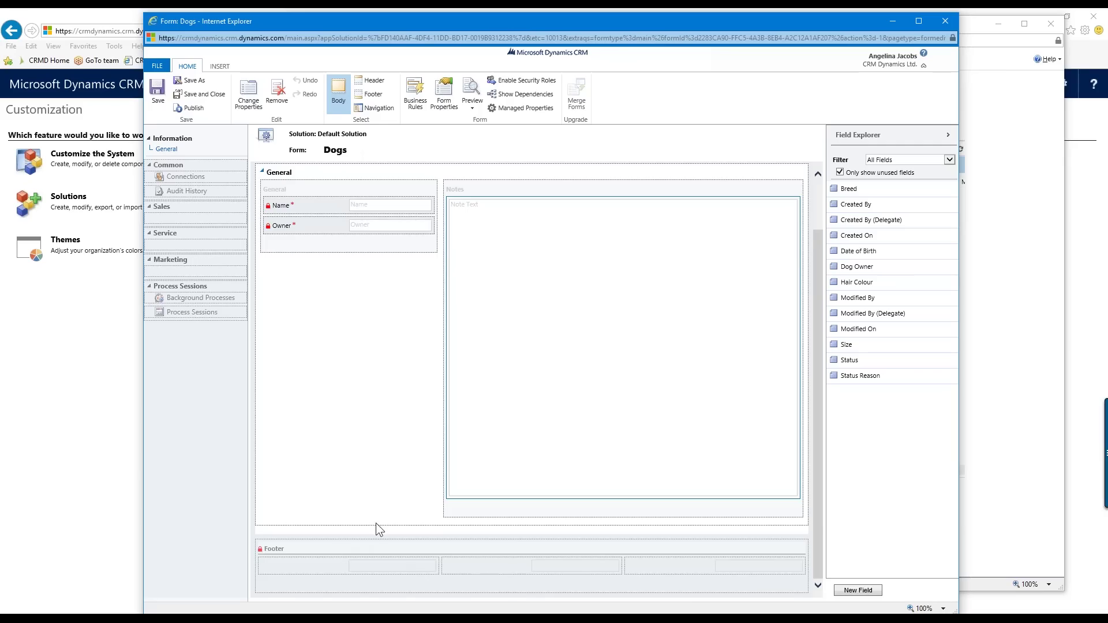
pyautogui.scroll(2, 583, 351)
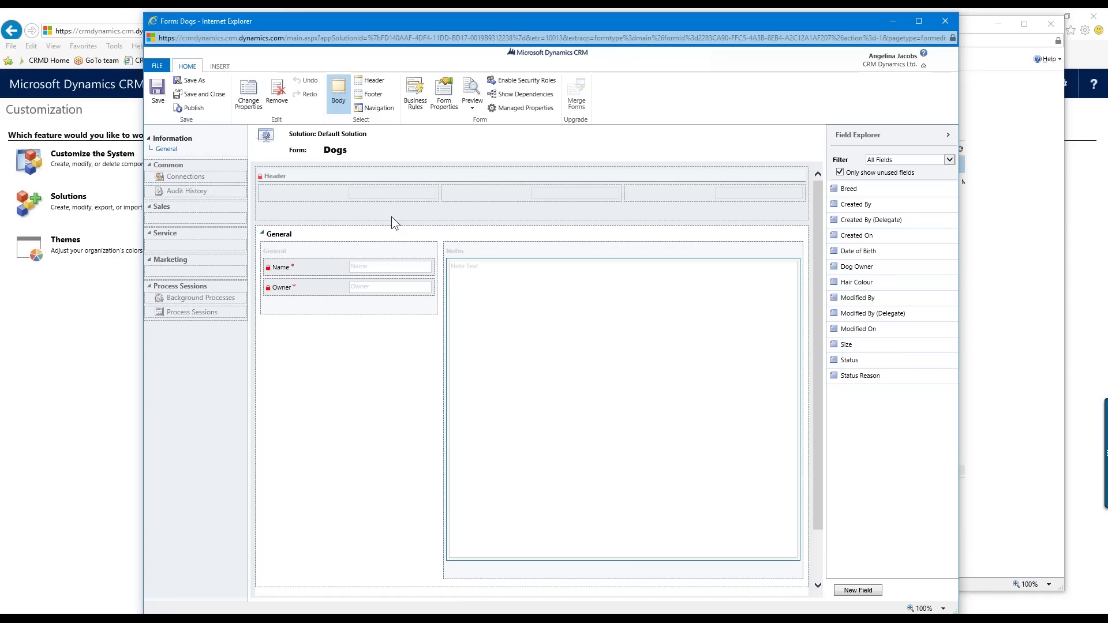
pyautogui.scroll(-2, 327, 427)
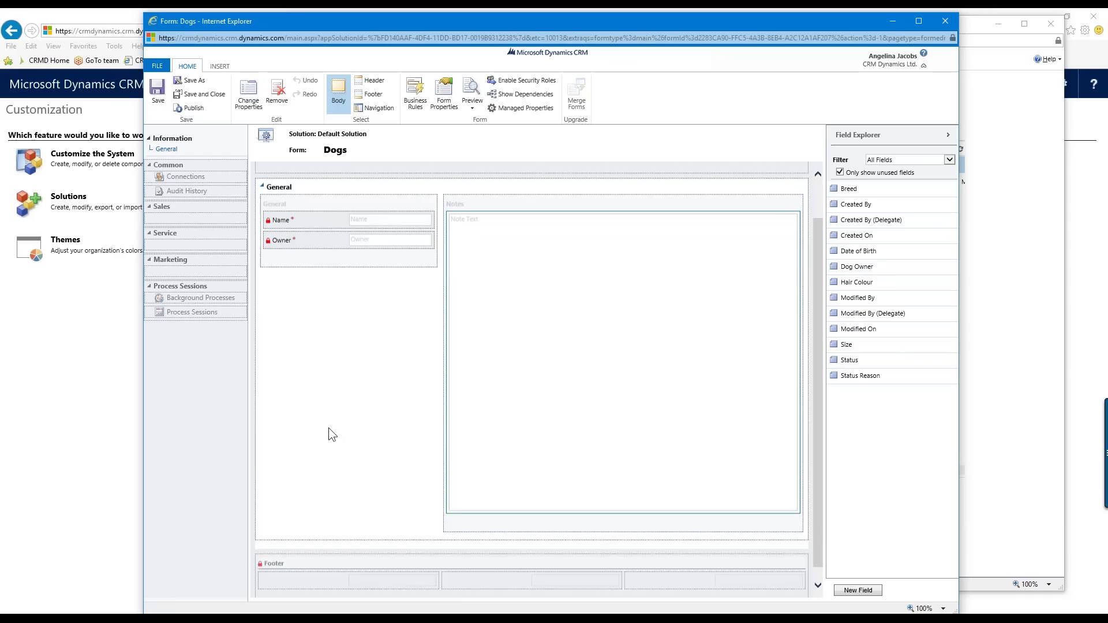
pyautogui.scroll(2, 344, 394)
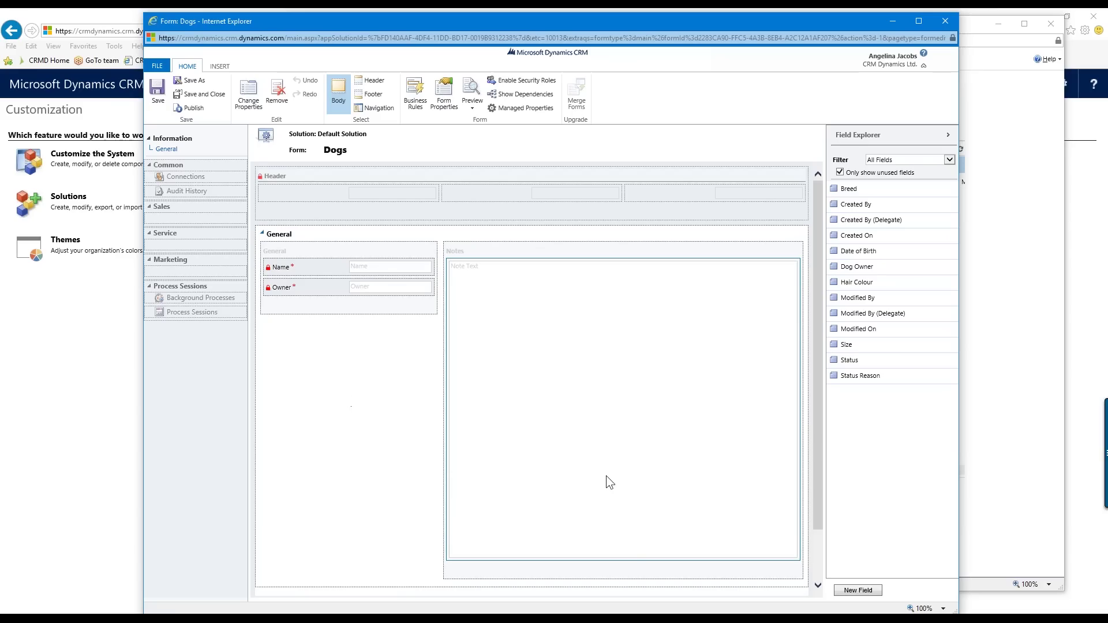
pyautogui.click(323, 272)
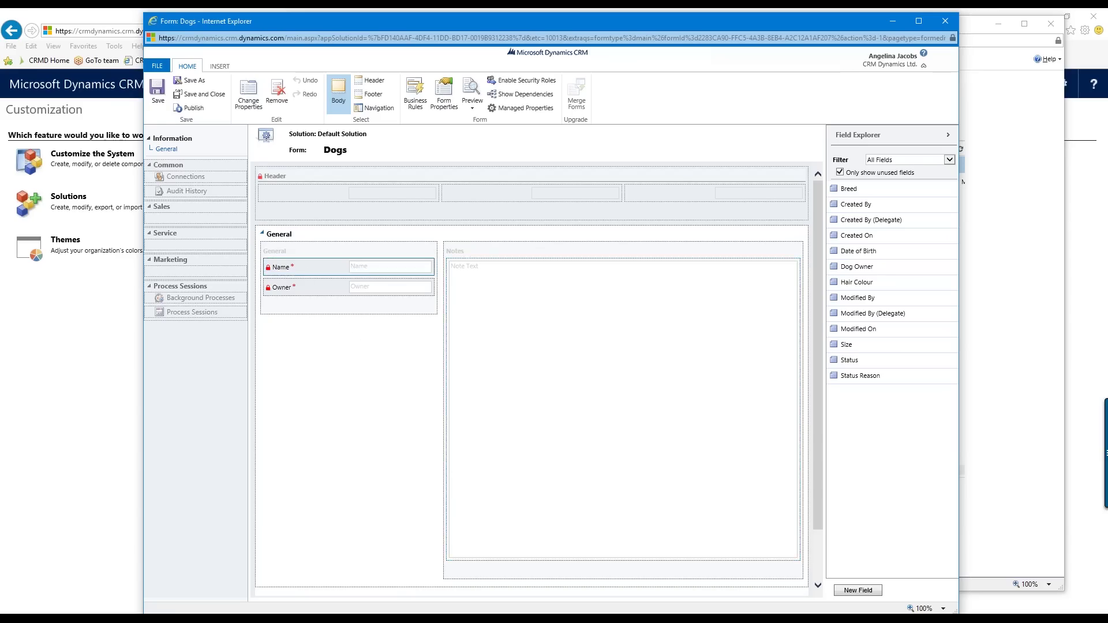
pyautogui.click(310, 287)
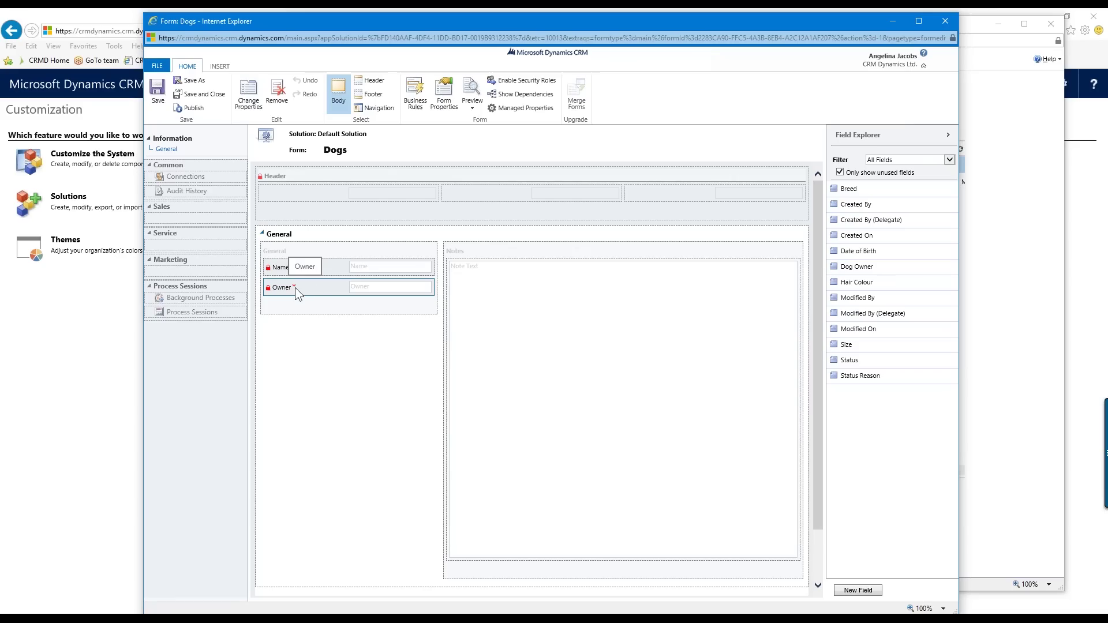
pyautogui.click(278, 99)
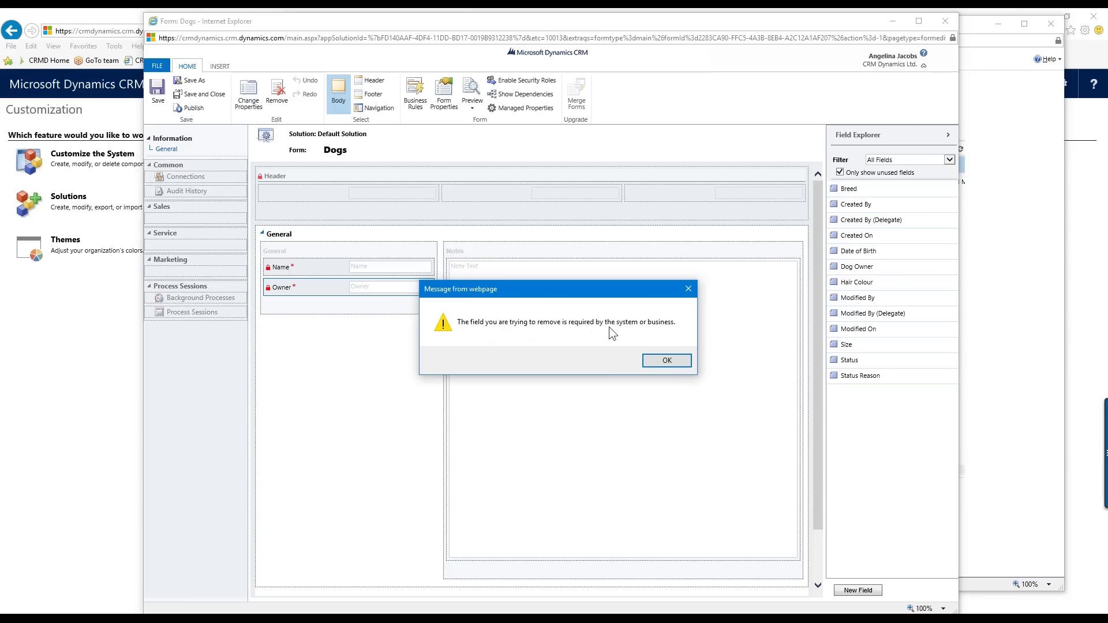
pyautogui.click(666, 360)
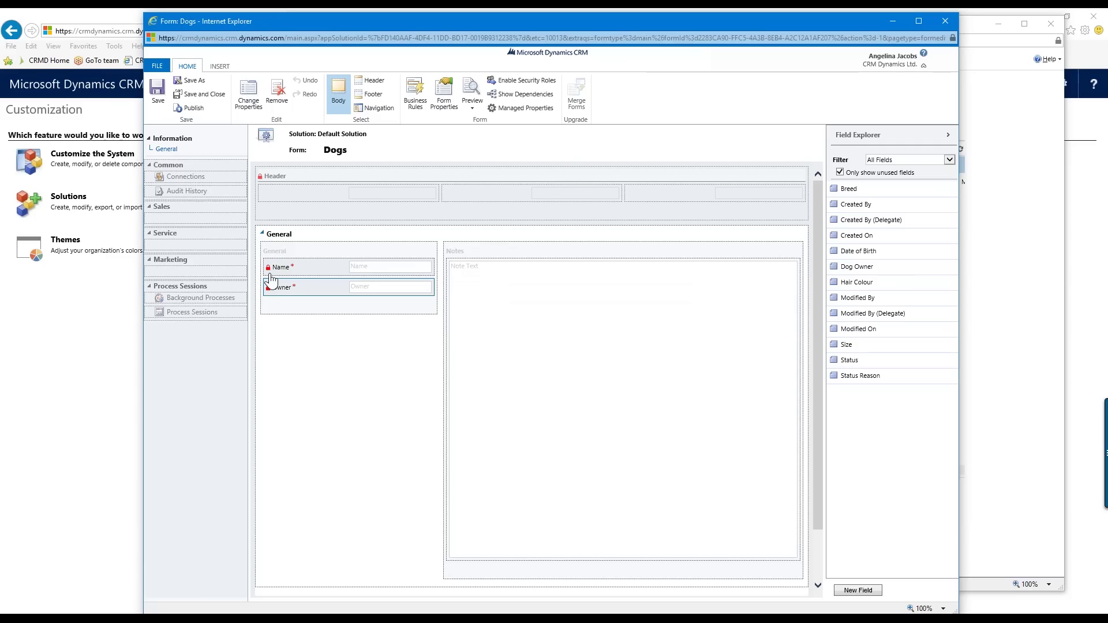
# - Place the Breed field between Name and Owner on the form, and remove it again
pyautogui.click(300, 269)
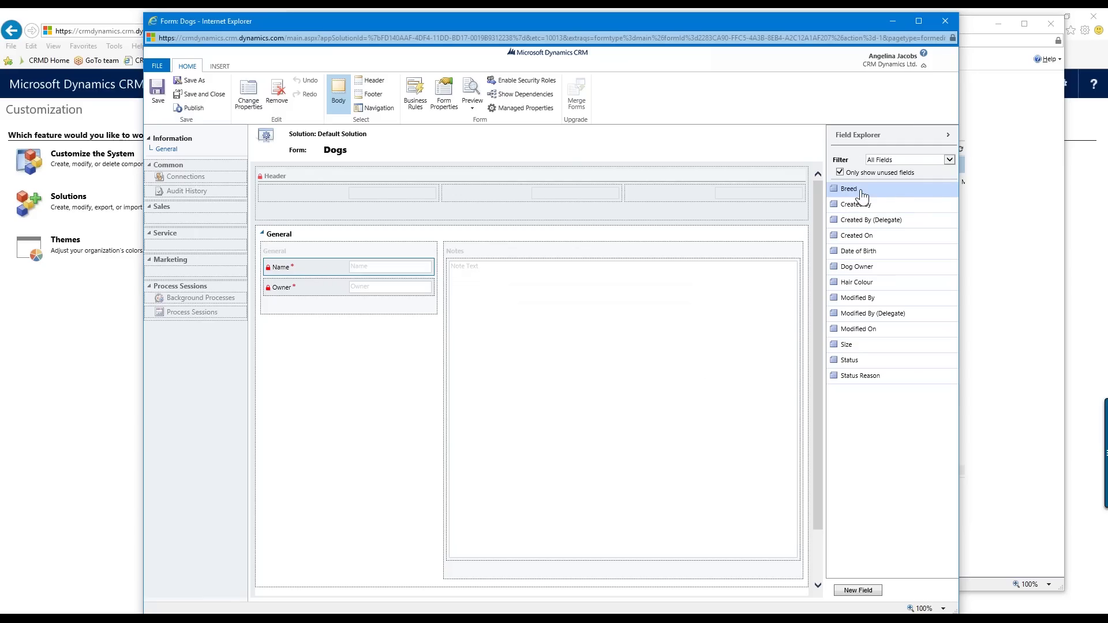
pyautogui.moveTo(857, 194); pyautogui.dragTo(333, 280)
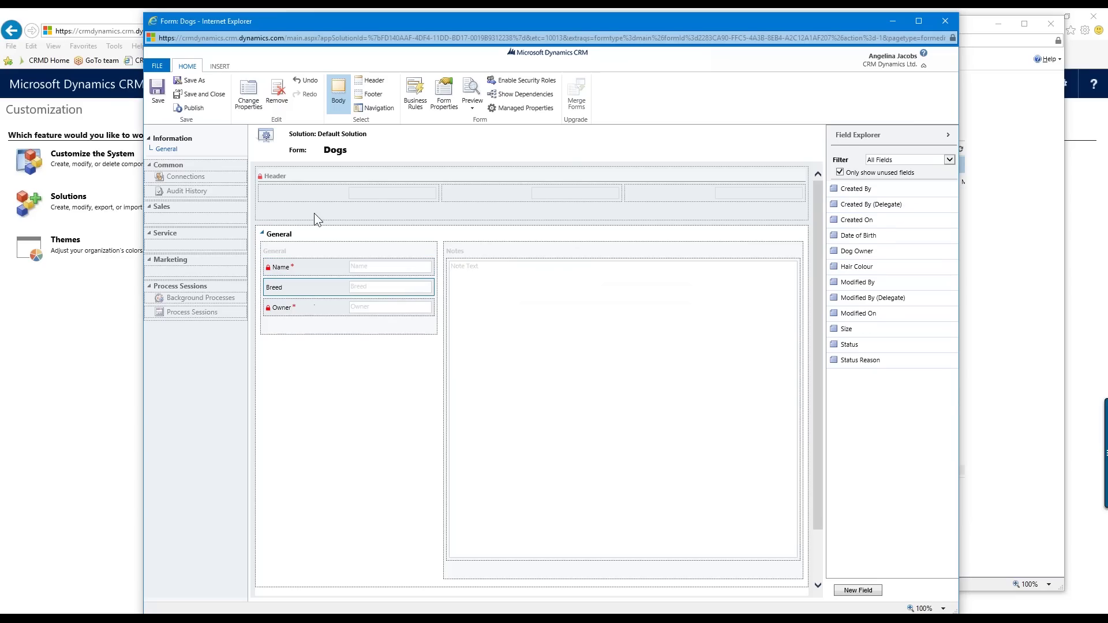
pyautogui.click(276, 98)
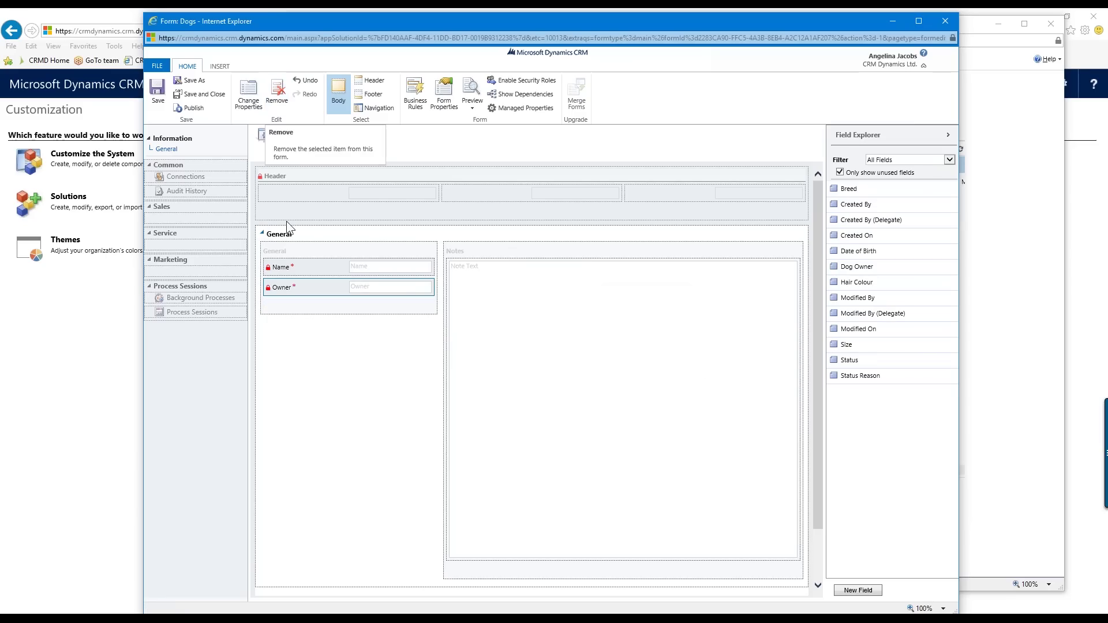
# - Add the Breed field to the General section and arrange it between Name and Owner
pyautogui.doubleClick(854, 190)
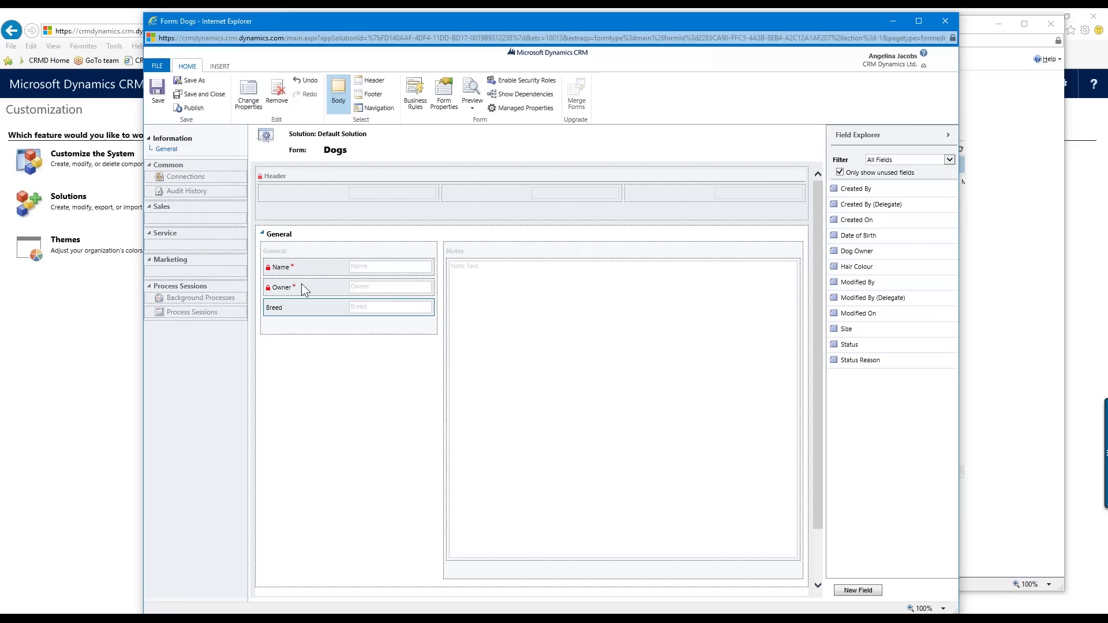
pyautogui.moveTo(304, 284); pyautogui.dragTo(289, 309)
pyautogui.moveTo(314, 312); pyautogui.dragTo(315, 312)
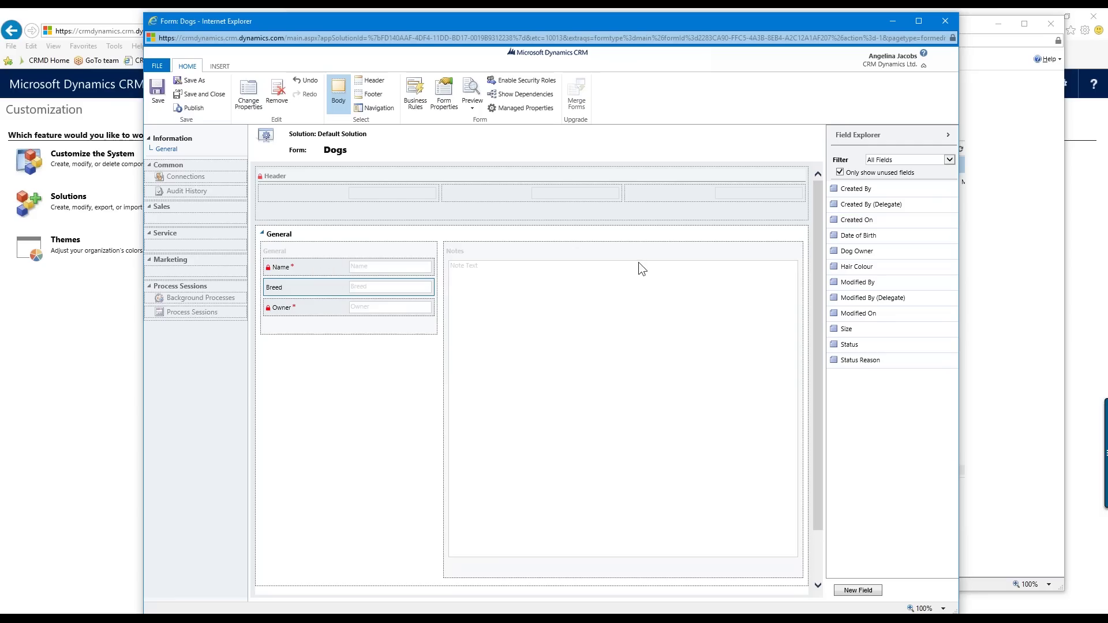
# - Add the Size, Hair Colour, Dog Owner and Date of Birth fields in that order between Breed and Owner on the form
pyautogui.doubleClick(868, 331)
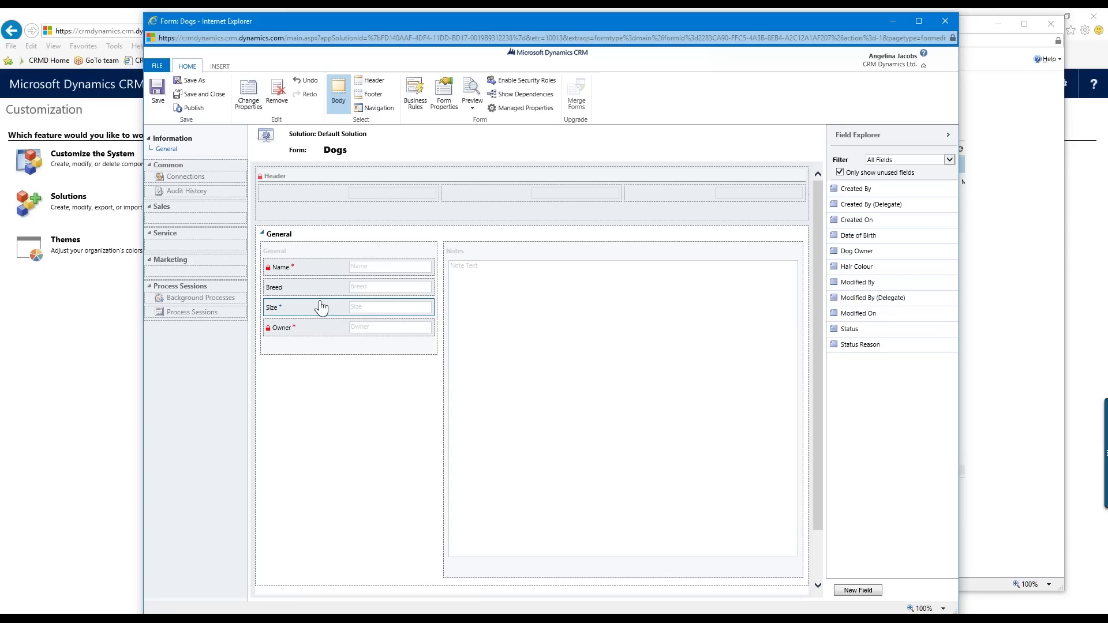
pyautogui.doubleClick(889, 276)
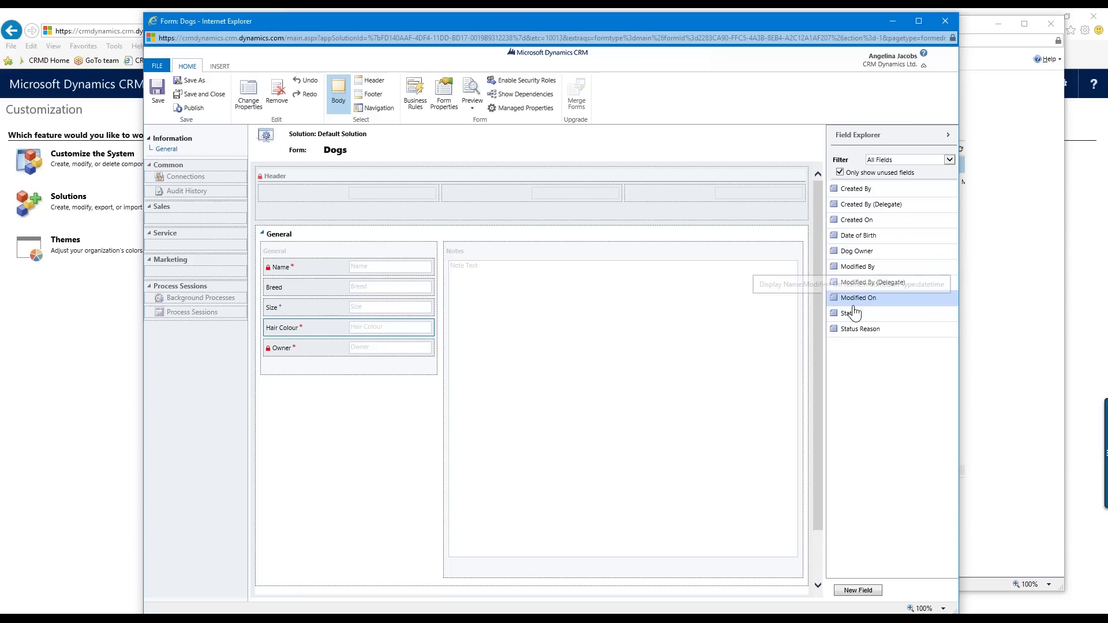
pyautogui.doubleClick(888, 255)
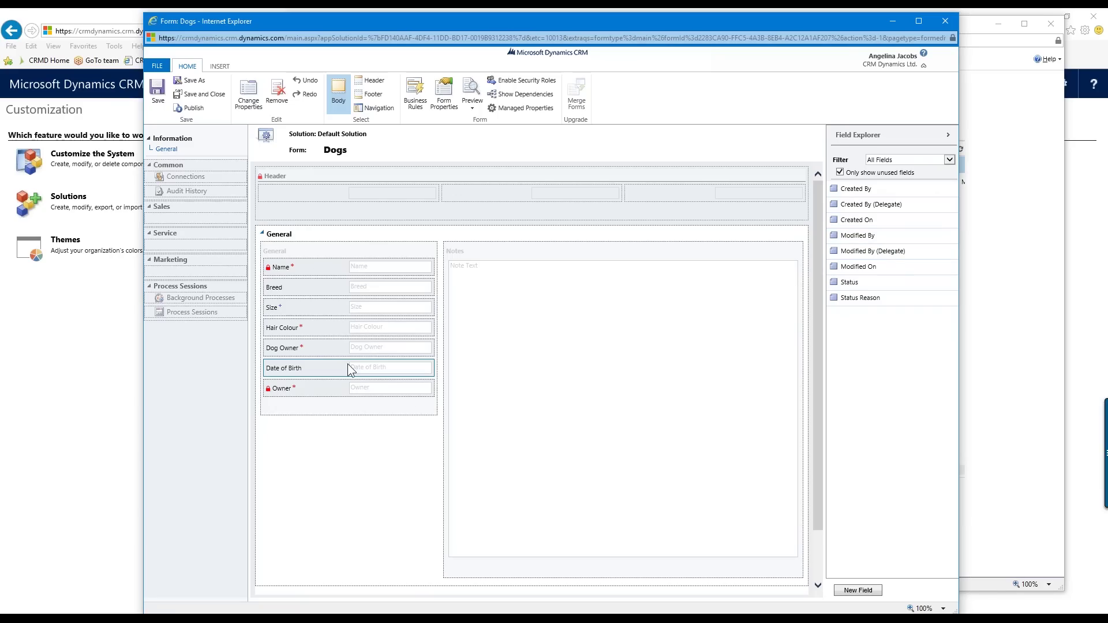
pyautogui.click(329, 235)
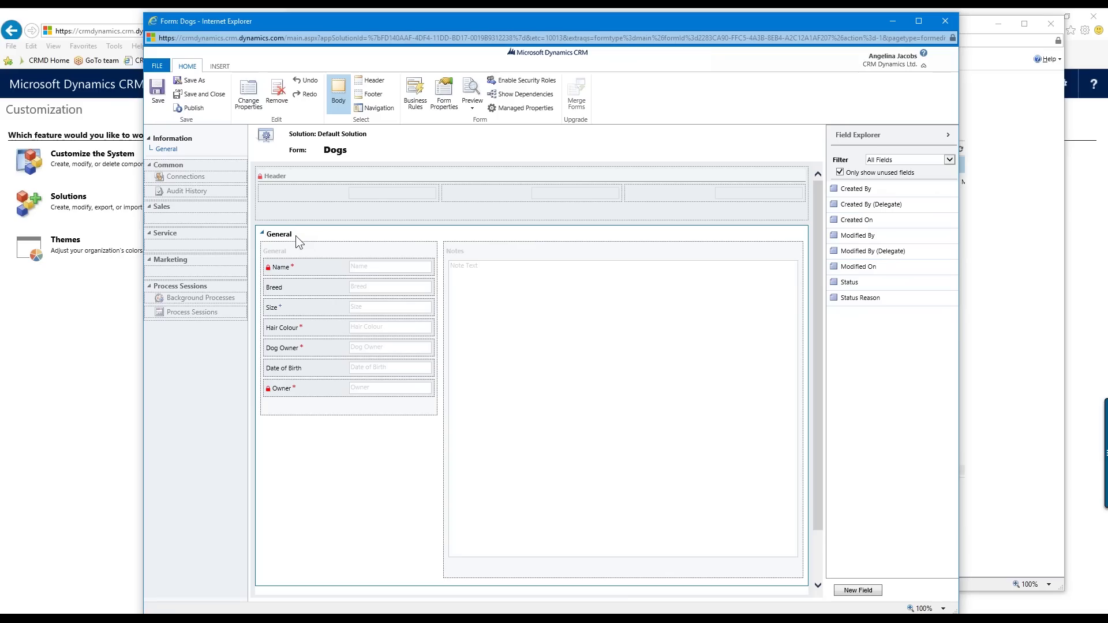
pyautogui.click(263, 233)
pyautogui.click(263, 233)
# - Set the Note Text control in the Notes section to occupy 5 rows and apply its properties
pyautogui.click(544, 279)
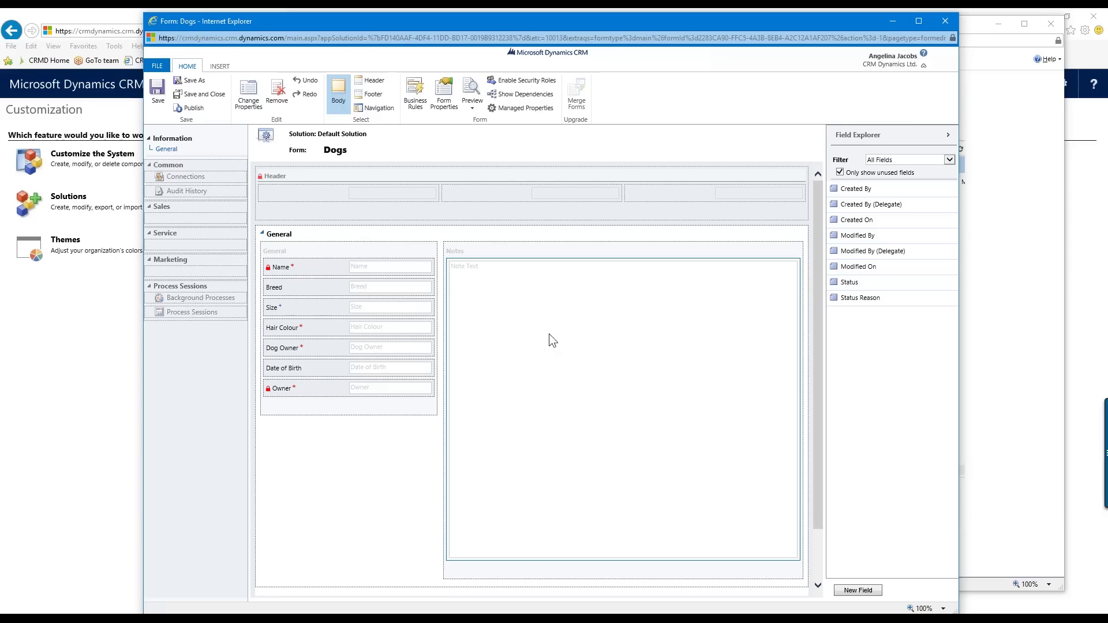
pyautogui.doubleClick(515, 304)
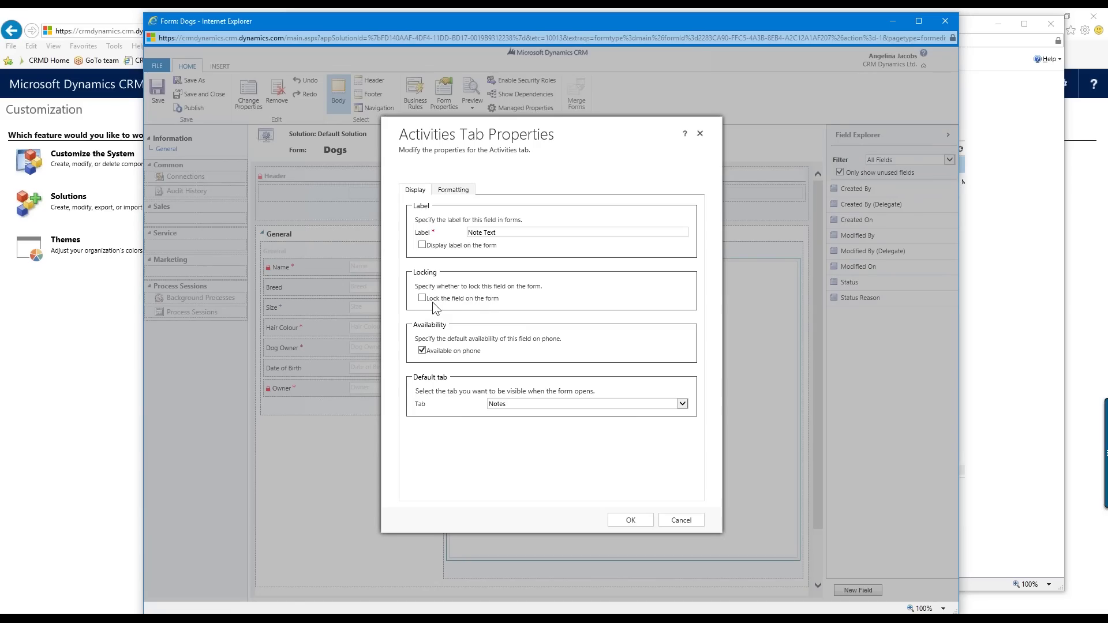
pyautogui.click(454, 191)
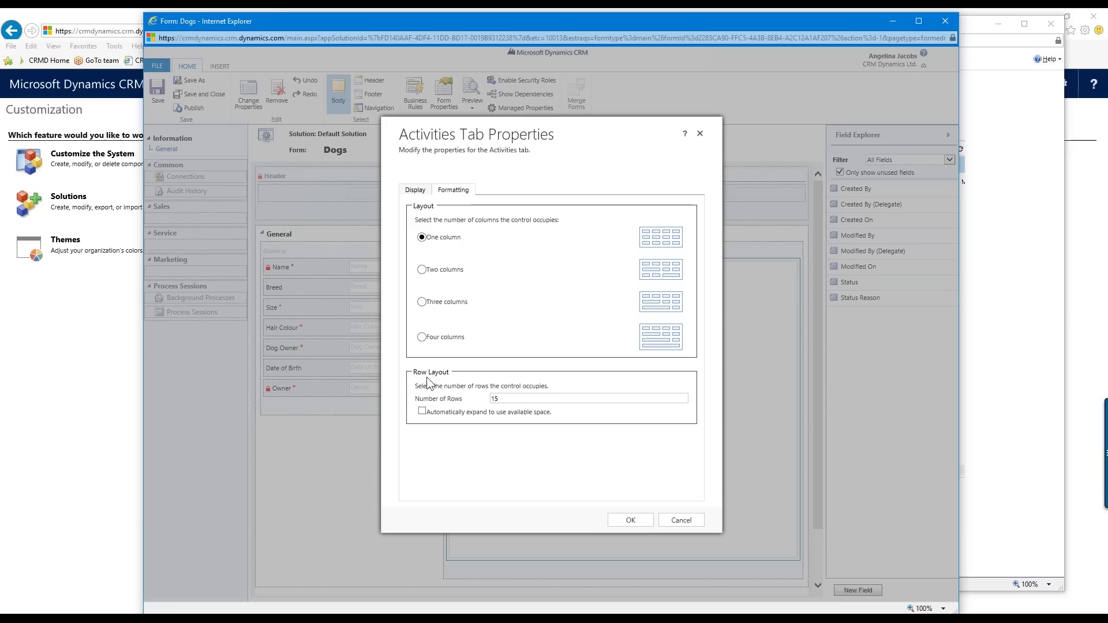
pyautogui.click(508, 398)
pyautogui.moveTo(509, 398); pyautogui.dragTo(471, 398)
pyautogui.write('5')
pyautogui.click(631, 522)
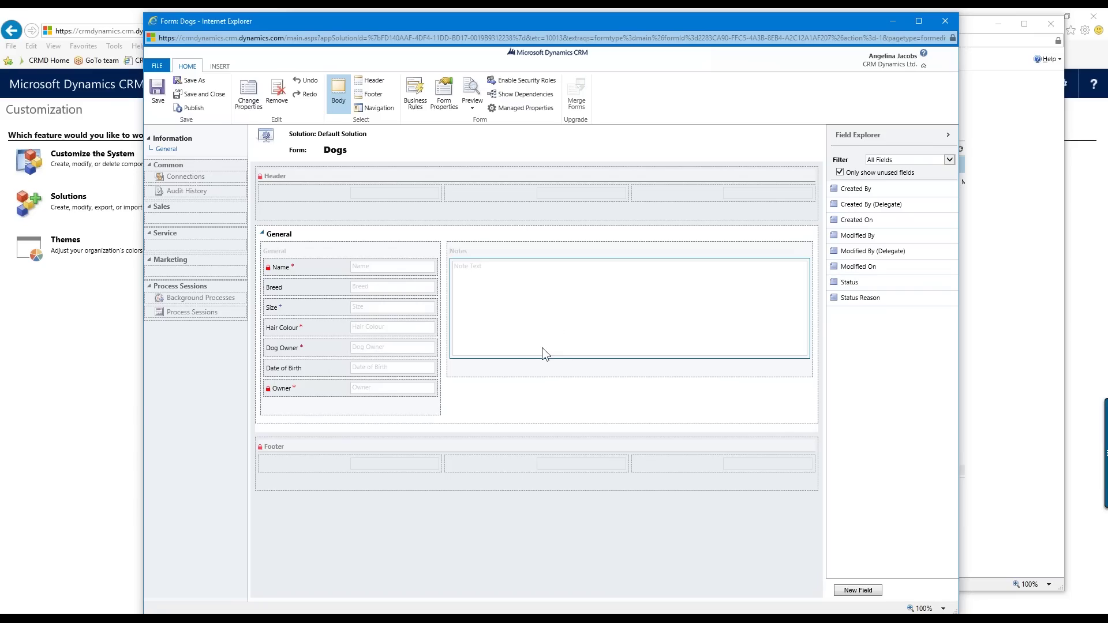
# - Change the label of the General tab containing both form sections to Dog Information
pyautogui.click(338, 251)
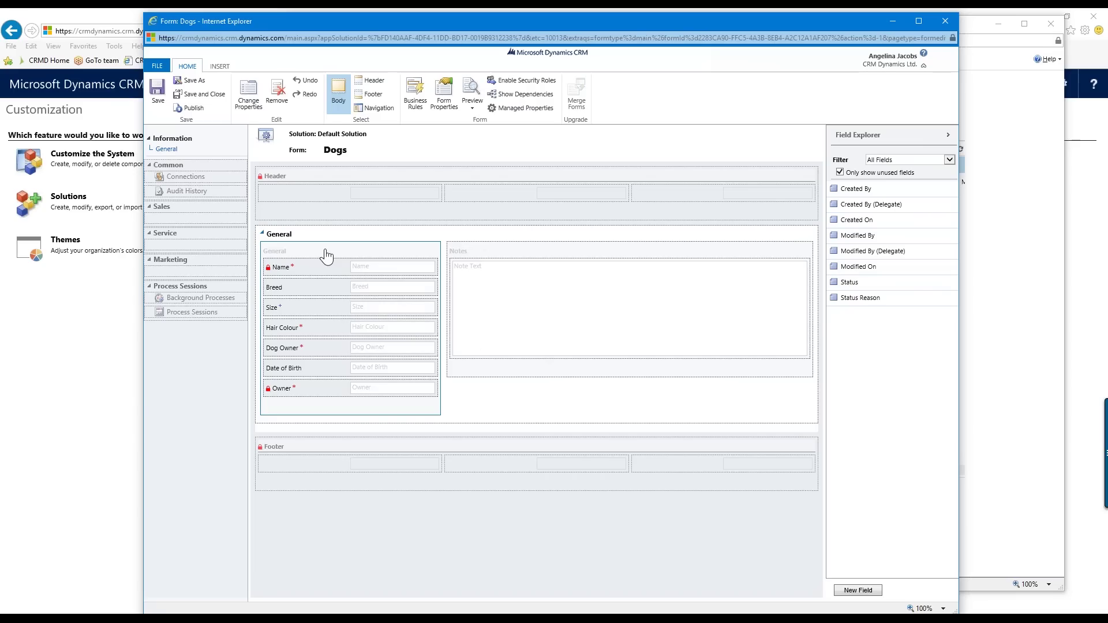
pyautogui.click(488, 258)
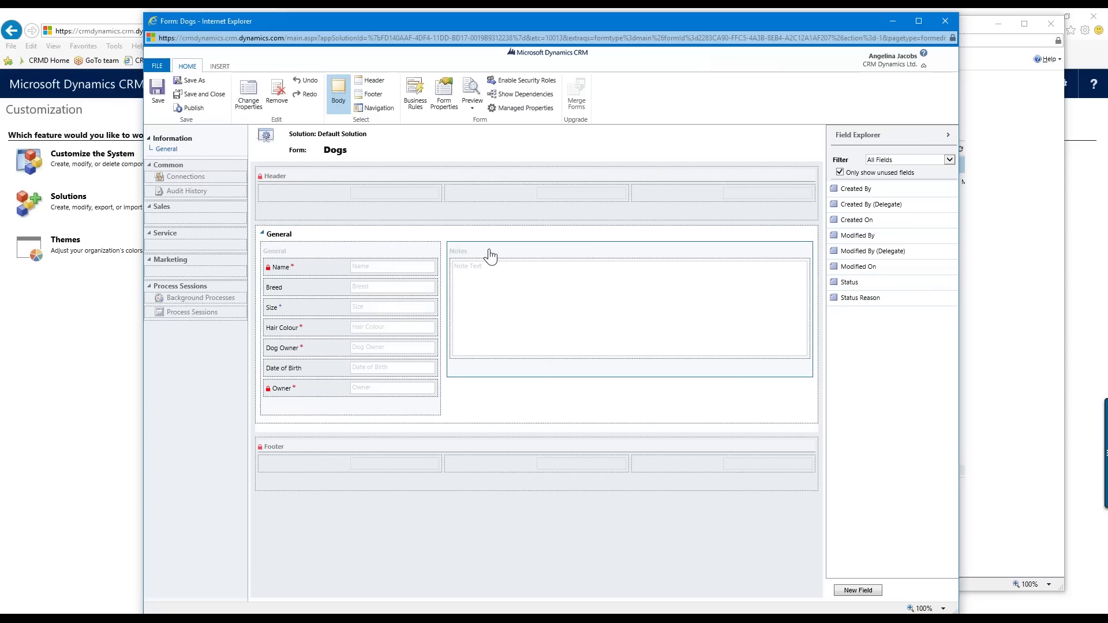
pyautogui.click(354, 252)
pyautogui.click(394, 234)
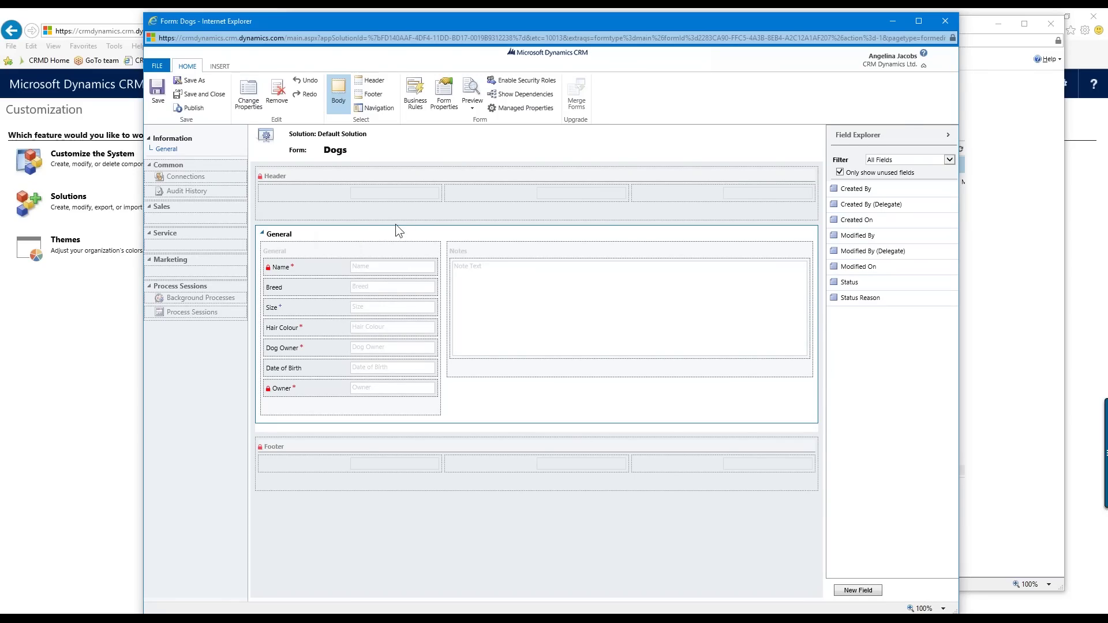
pyautogui.doubleClick(418, 231)
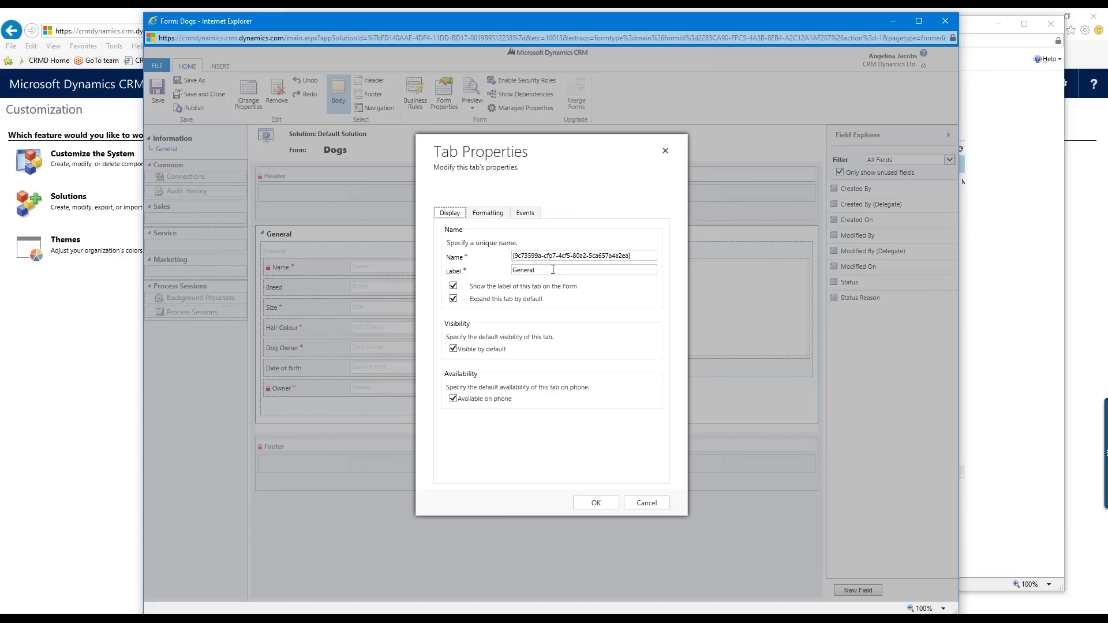
pyautogui.moveTo(553, 270); pyautogui.dragTo(475, 270)
pyautogui.write('Dog Information')
# - Set the column 1 width of the tab's two-column layout to 50% and apply the tab properties
pyautogui.click(494, 220)
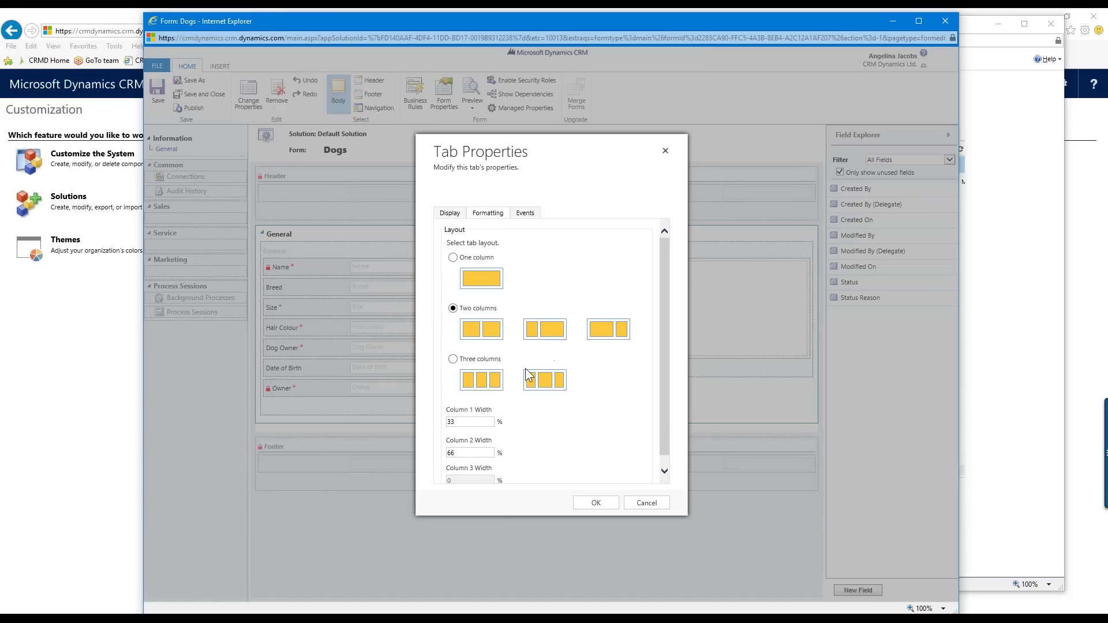
pyautogui.scroll(-1, 546, 426)
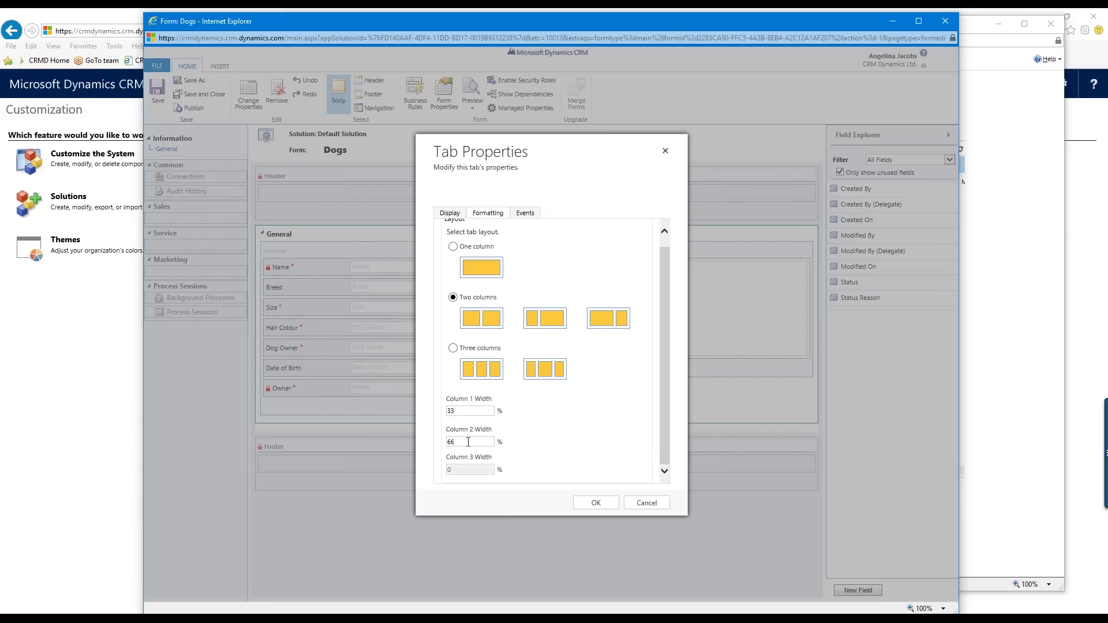
pyautogui.click(455, 411)
pyautogui.moveTo(456, 411); pyautogui.dragTo(417, 412)
pyautogui.write('50')
pyautogui.press('Tab')
pyautogui.click(596, 504)
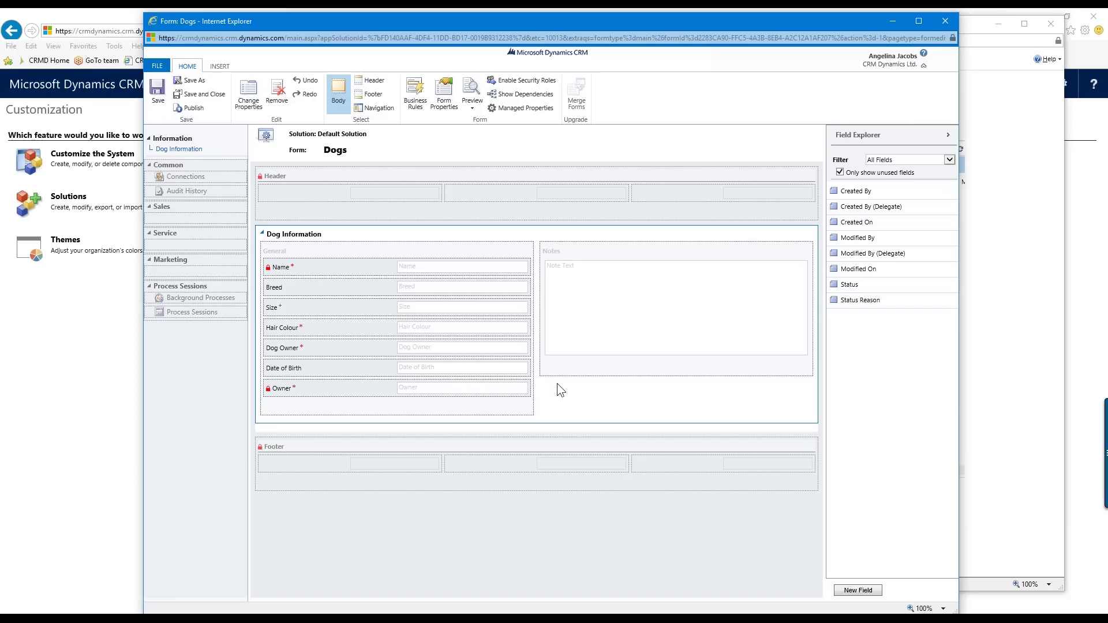
# - Save the Dogs form, preview it as a create form in a widened window, and close the preview
pyautogui.click(156, 91)
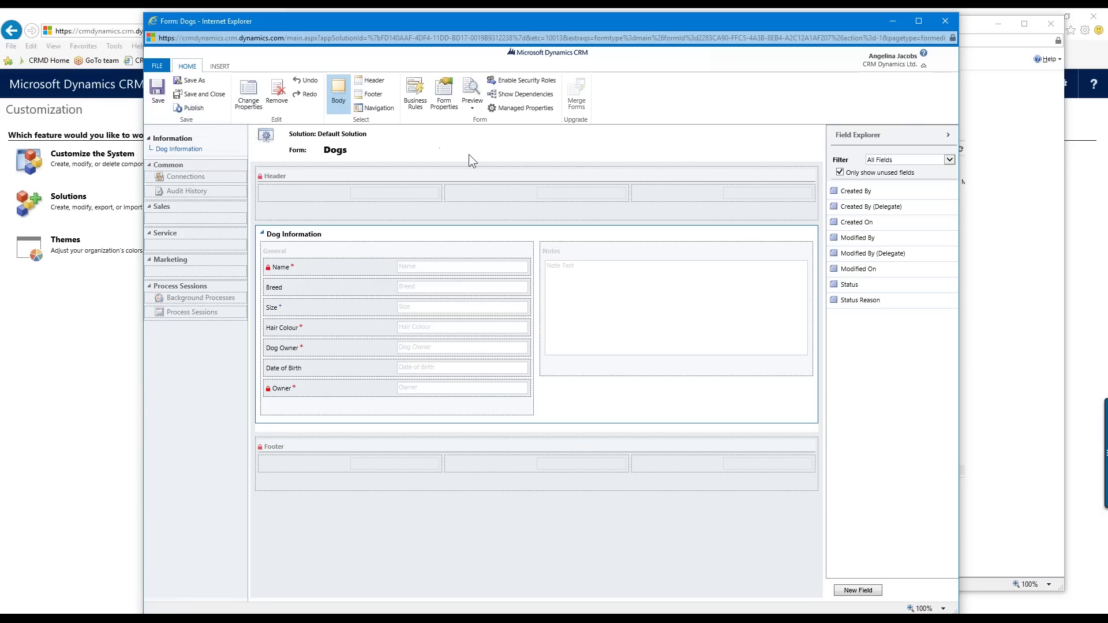
pyautogui.click(474, 110)
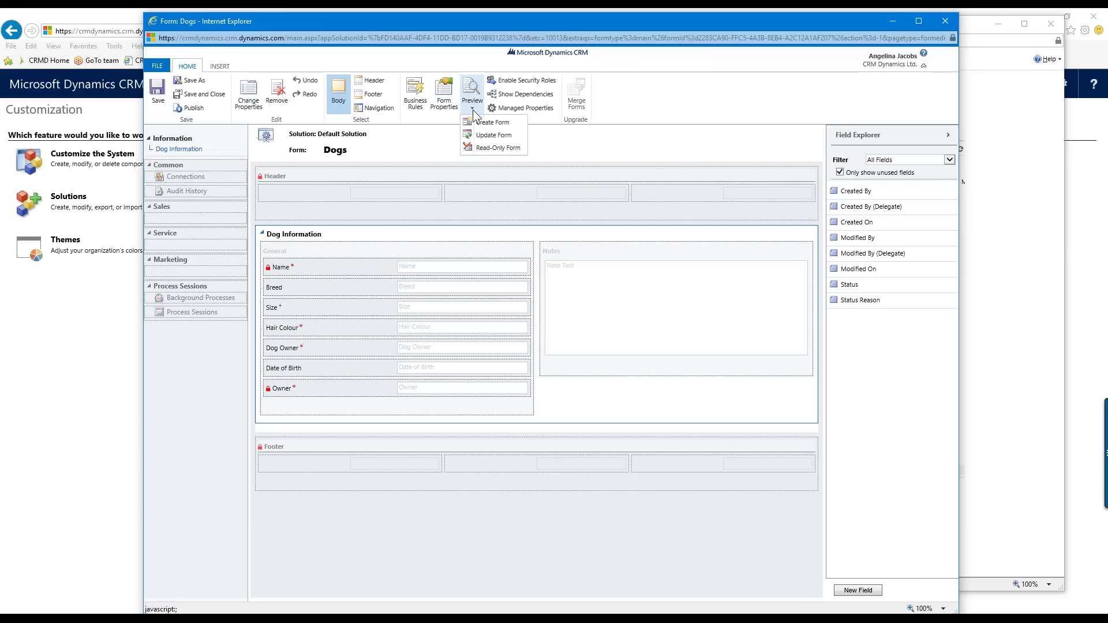
pyautogui.click(512, 127)
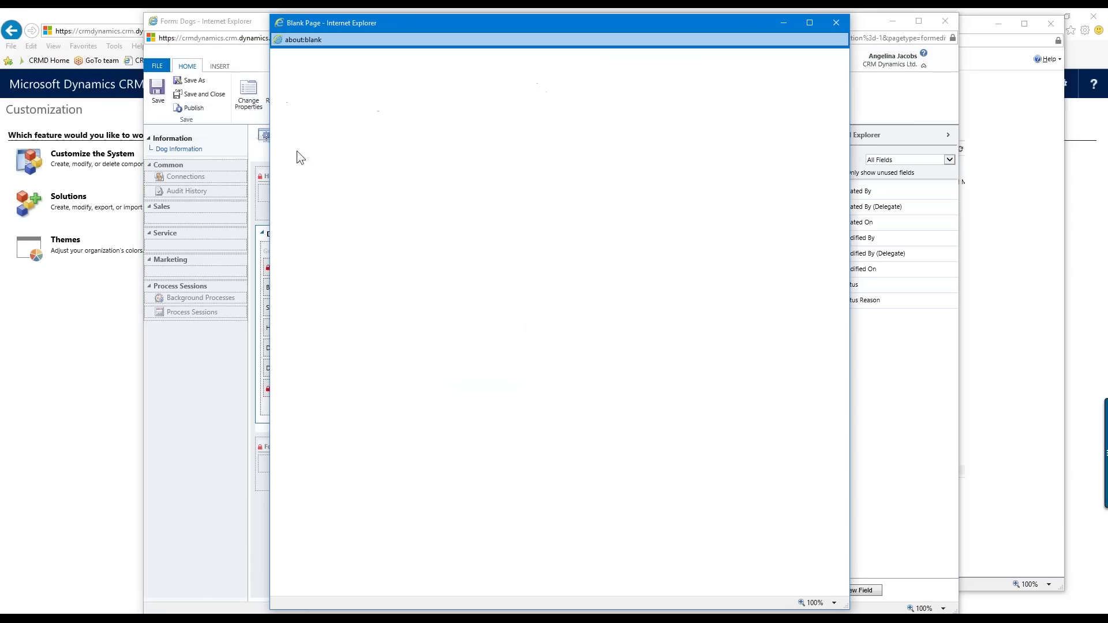
pyautogui.moveTo(270, 161); pyautogui.dragTo(132, 158)
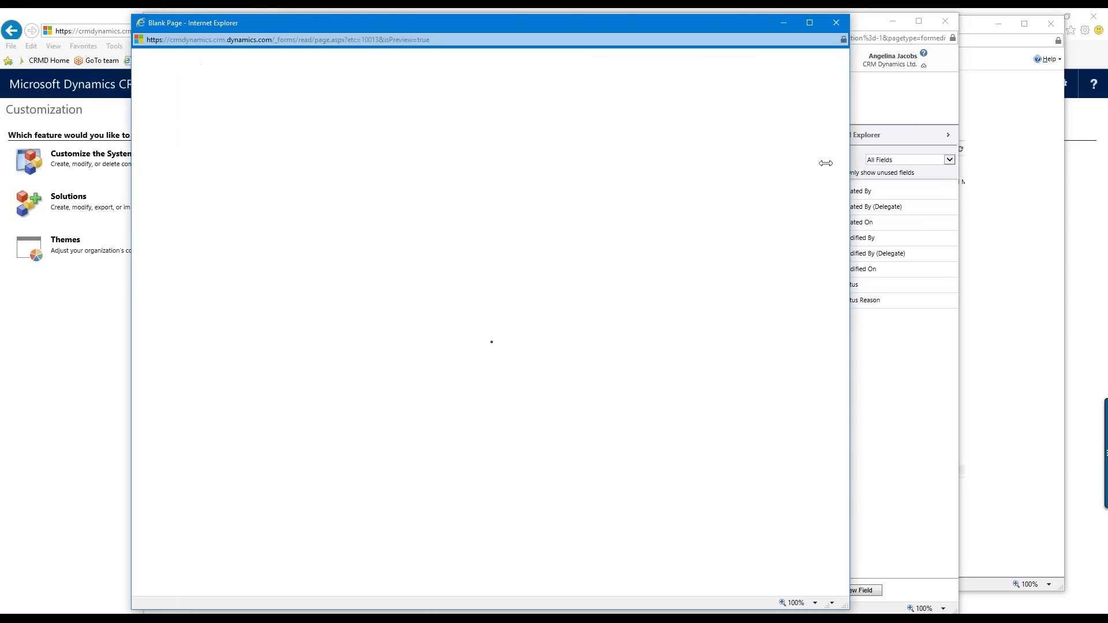
pyautogui.moveTo(849, 164); pyautogui.dragTo(877, 157)
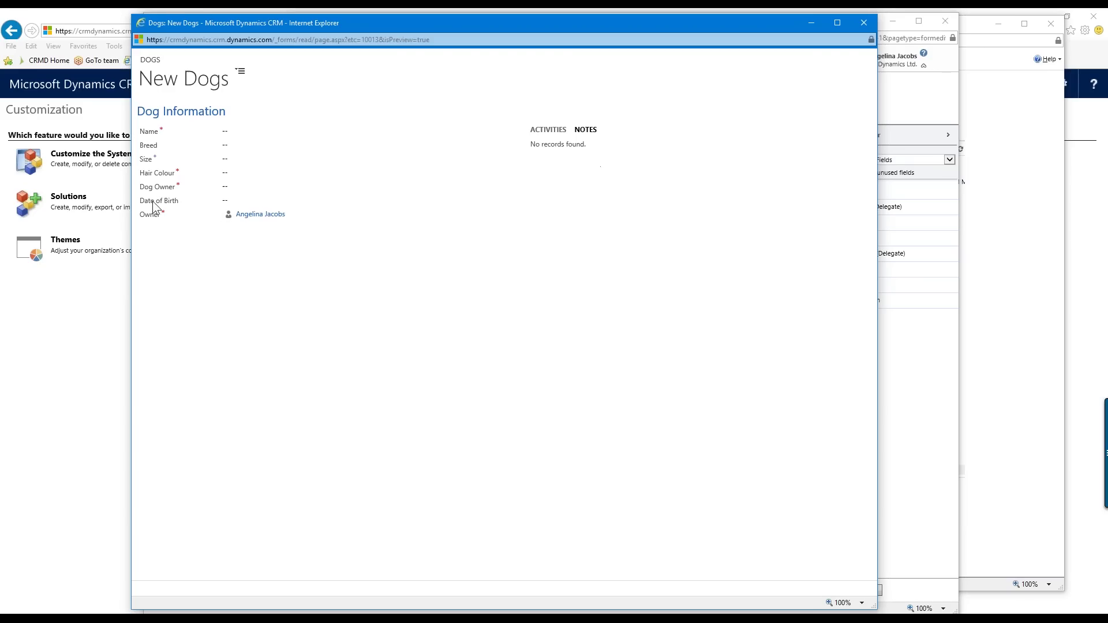
pyautogui.click(864, 22)
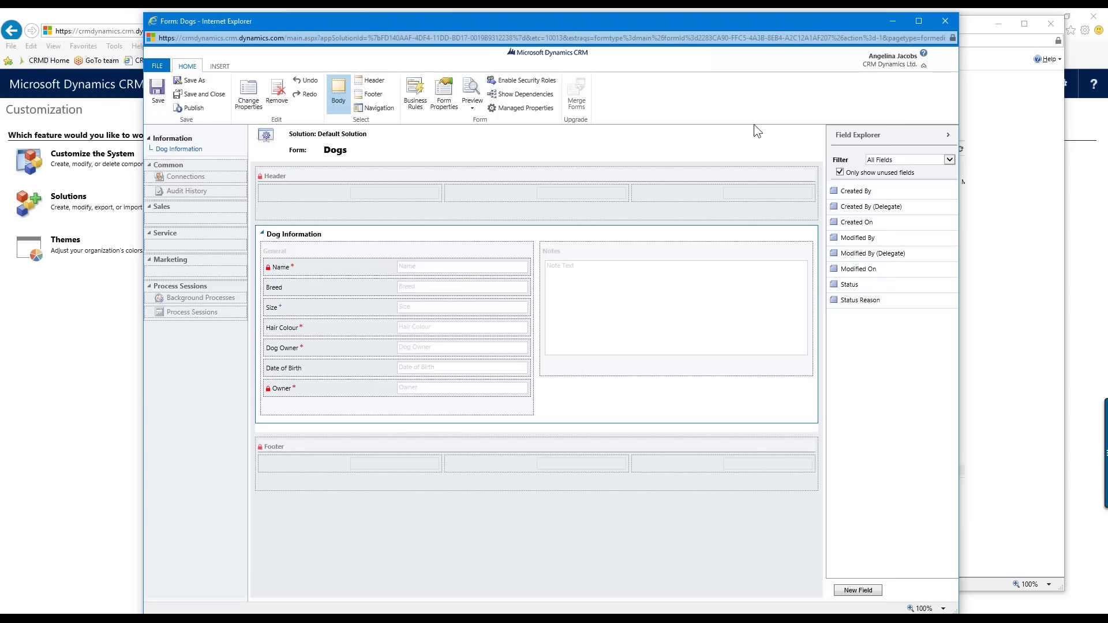
# - Save and close the Dogs form, and publish all customizations of the Default Solution
pyautogui.click(212, 93)
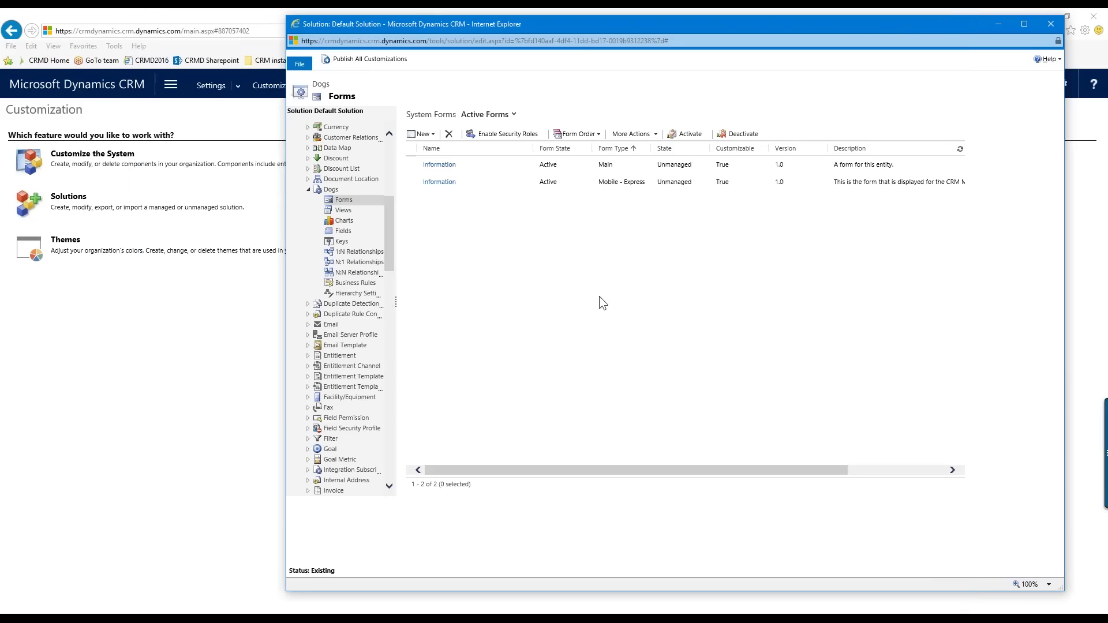
pyautogui.click(383, 58)
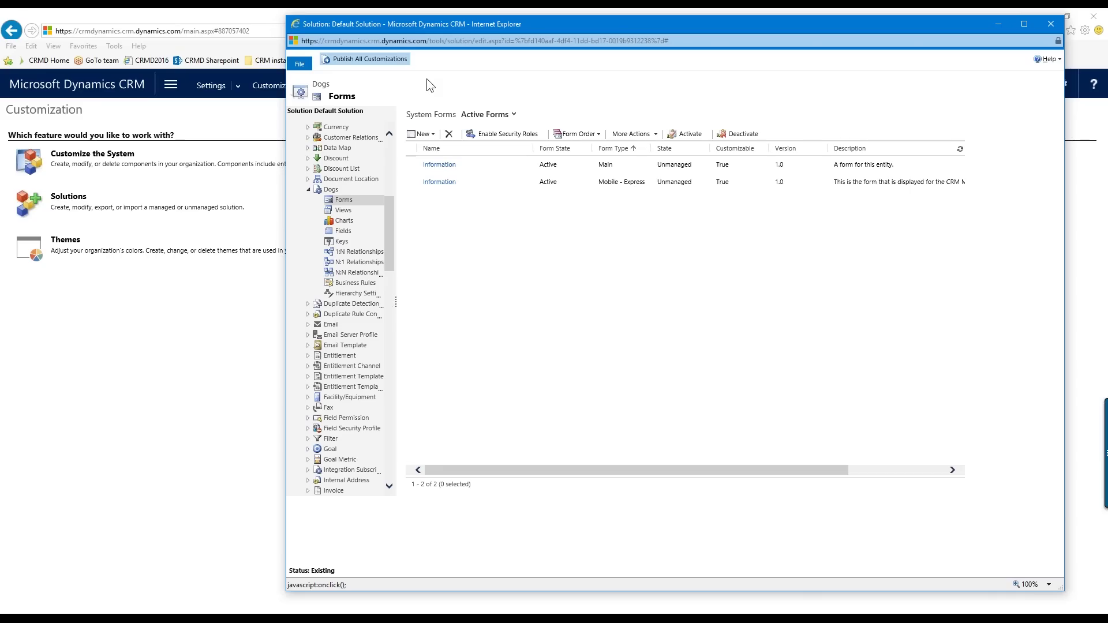
# - Return to the main CRM window, go to the Sales area, and reload the page, retrying until it loads
pyautogui.click(177, 306)
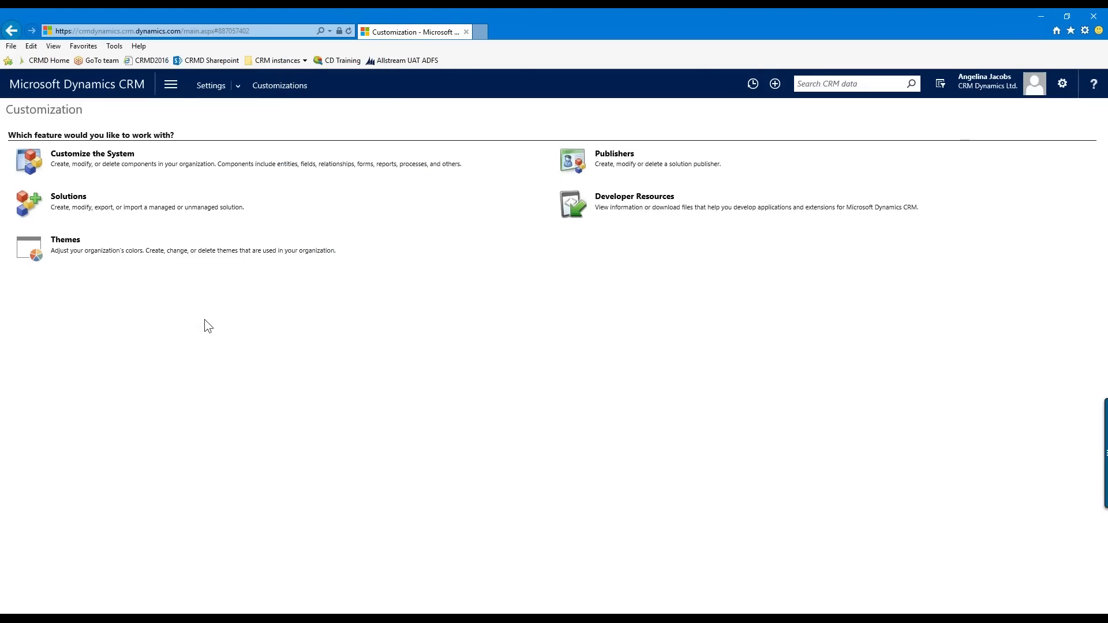
pyautogui.click(168, 86)
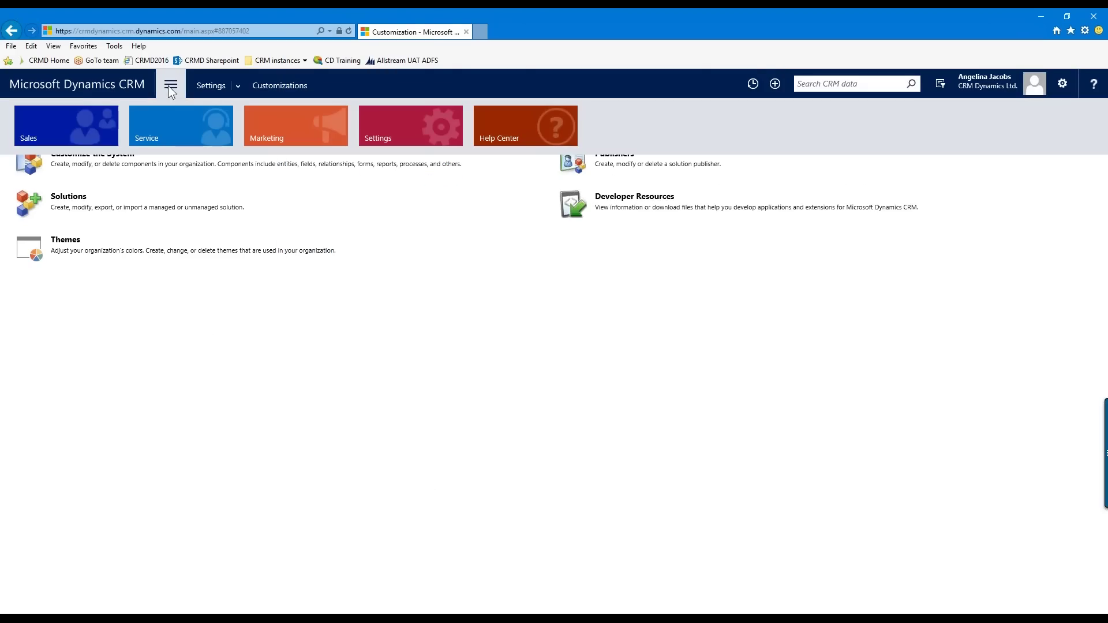
pyautogui.click(85, 127)
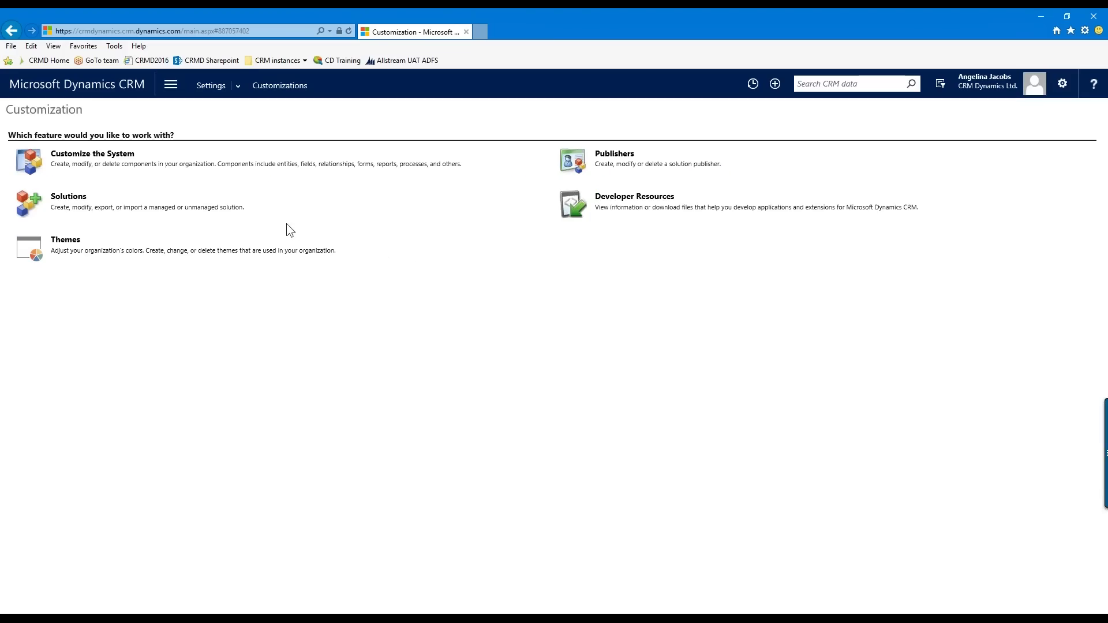
pyautogui.click(350, 30)
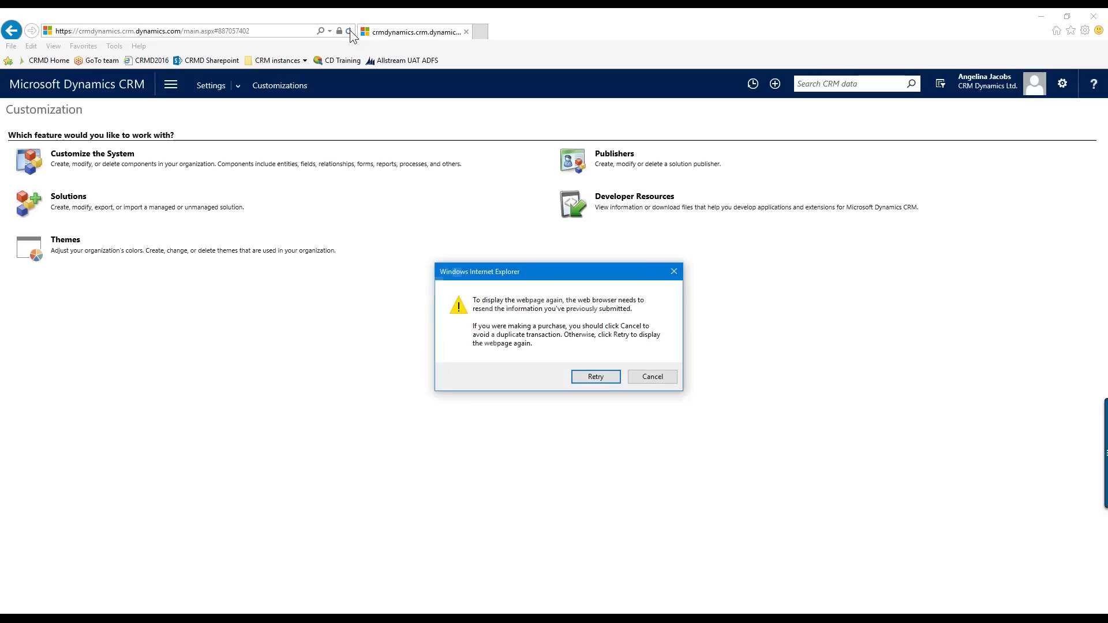
pyautogui.click(594, 375)
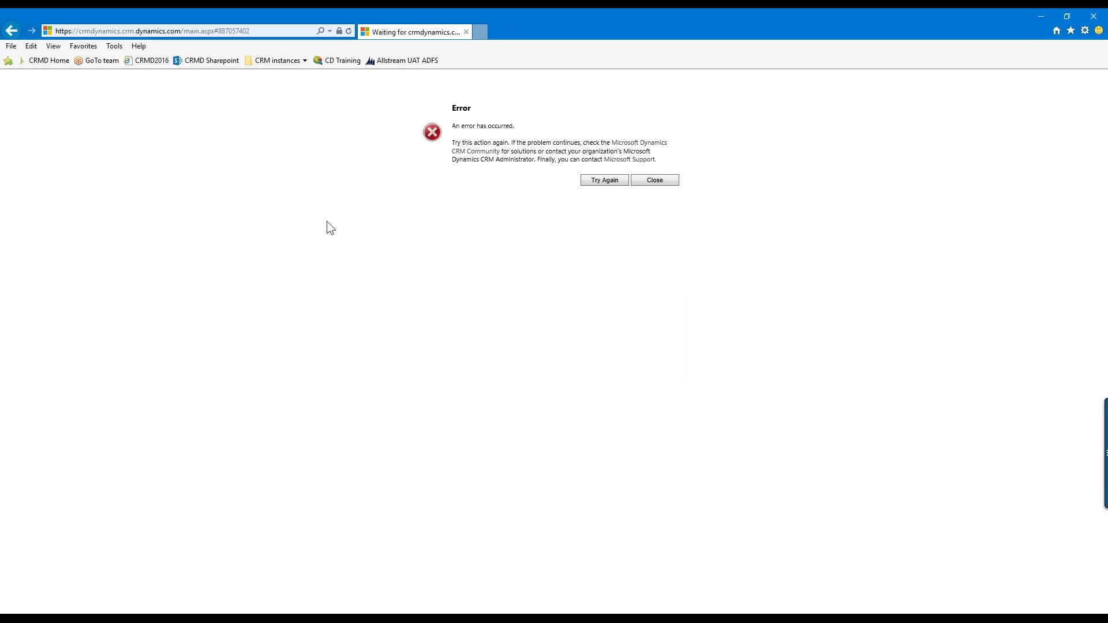
pyautogui.click(614, 182)
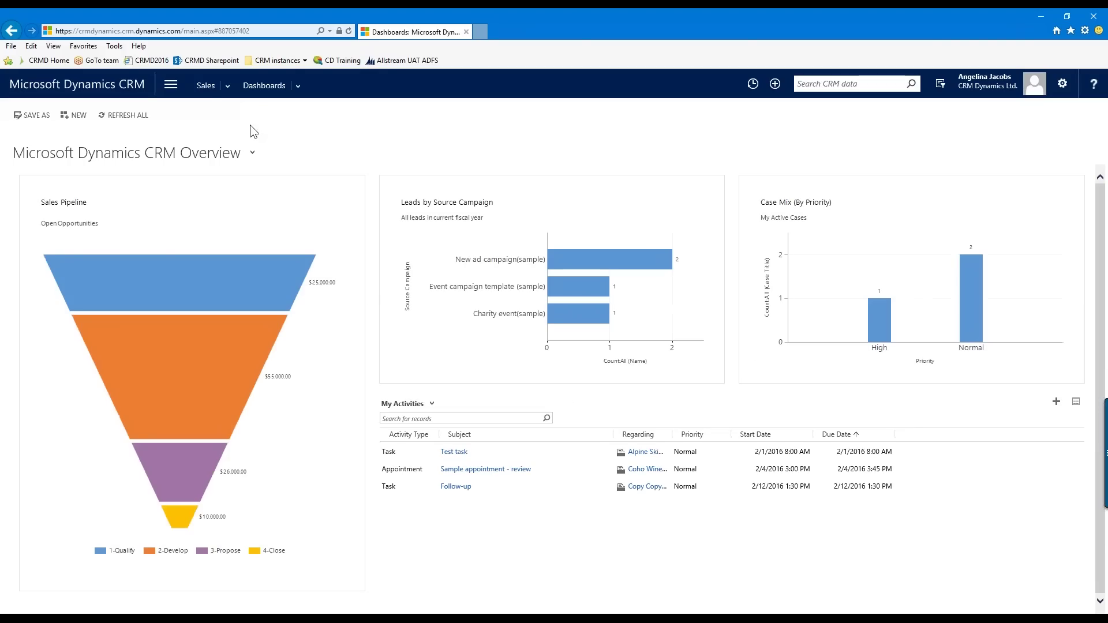
# - Open the Dogs entity from the Sales area's Extensions group and start a new Dogs record
pyautogui.click(227, 89)
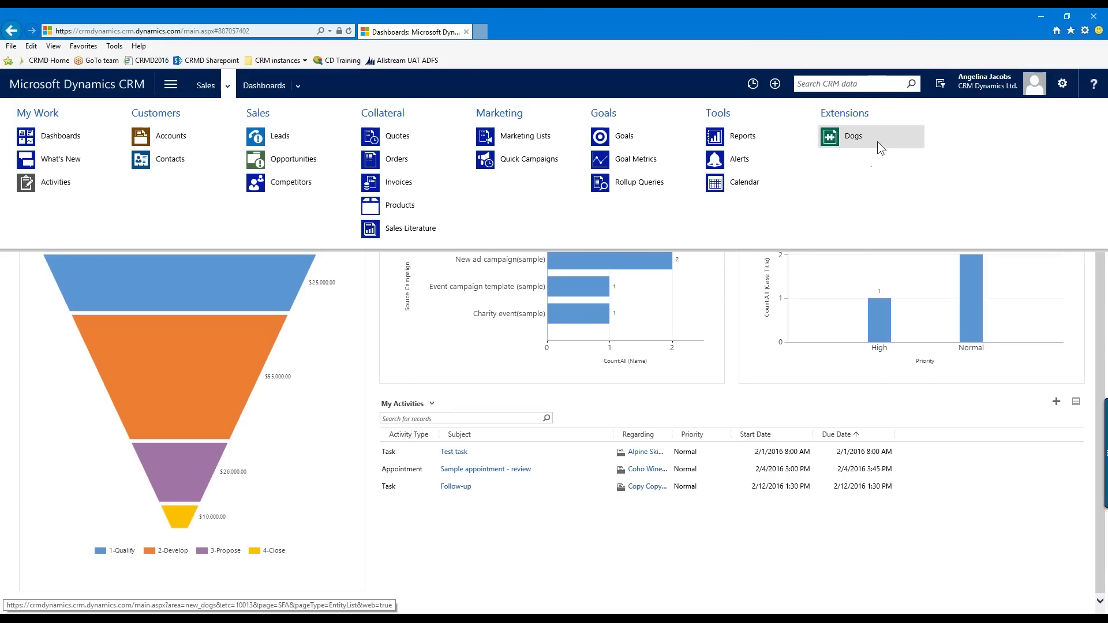
pyautogui.click(831, 136)
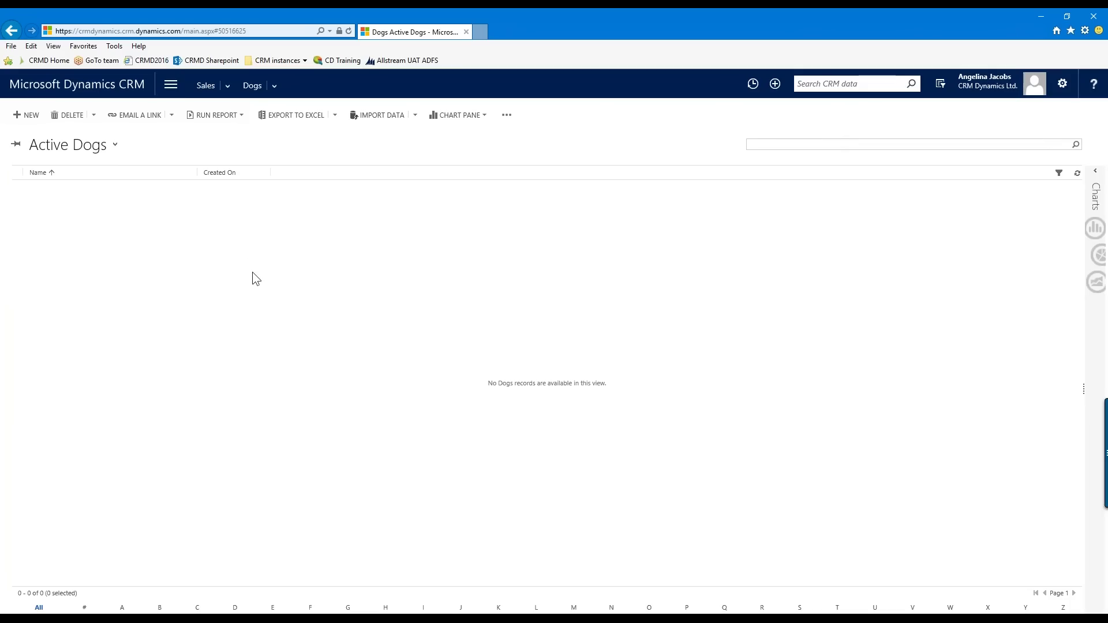
pyautogui.click(27, 116)
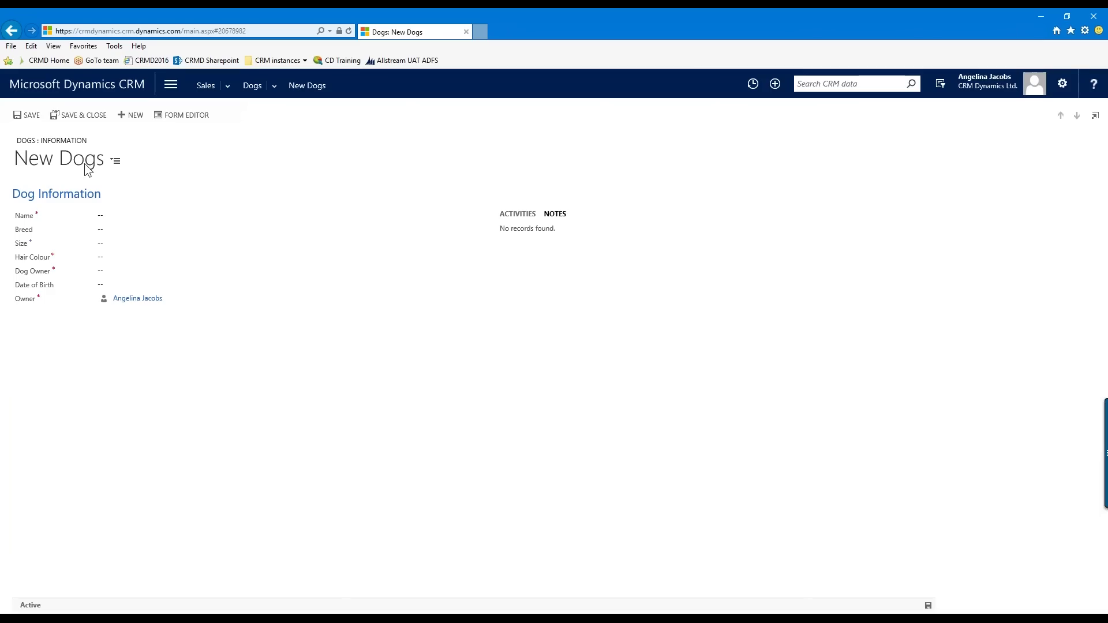
# - Fill in the new dog's name Rogue, breed Brittany Spaniel, size Medium, and hair colour White and Brown
pyautogui.click(128, 219)
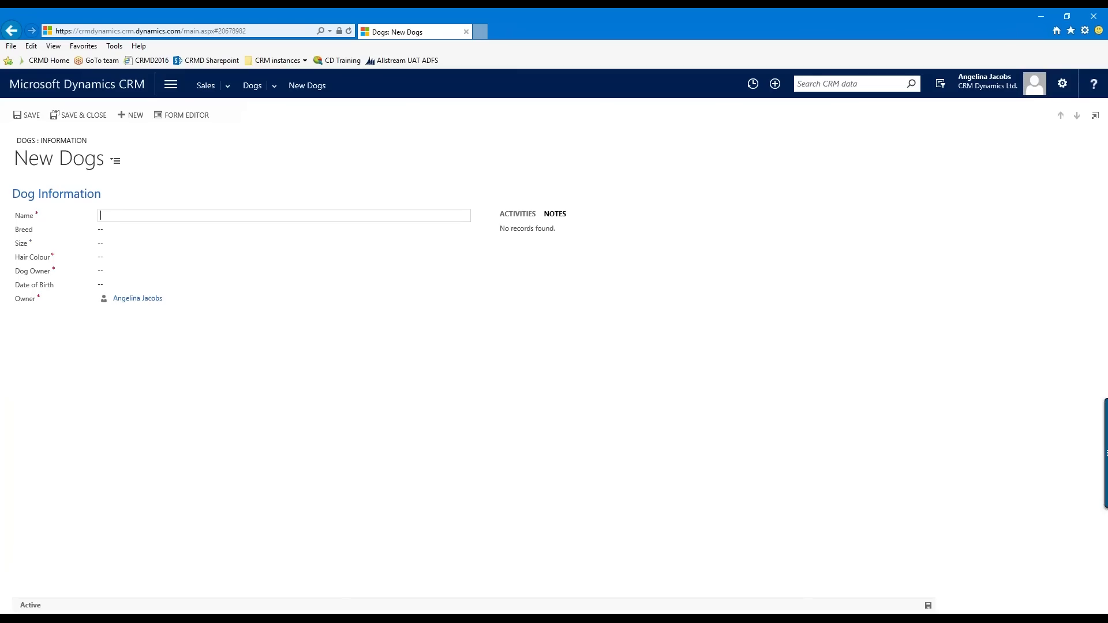
pyautogui.write('Rogue')
pyautogui.click(128, 230)
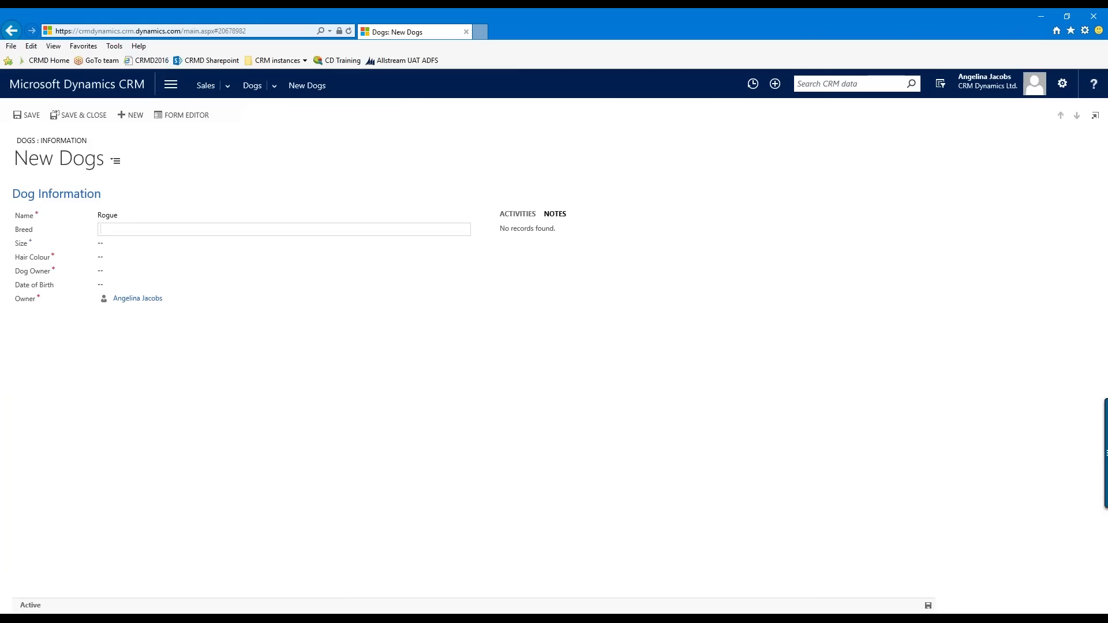
pyautogui.write('Brittany Spaniel')
pyautogui.click(140, 243)
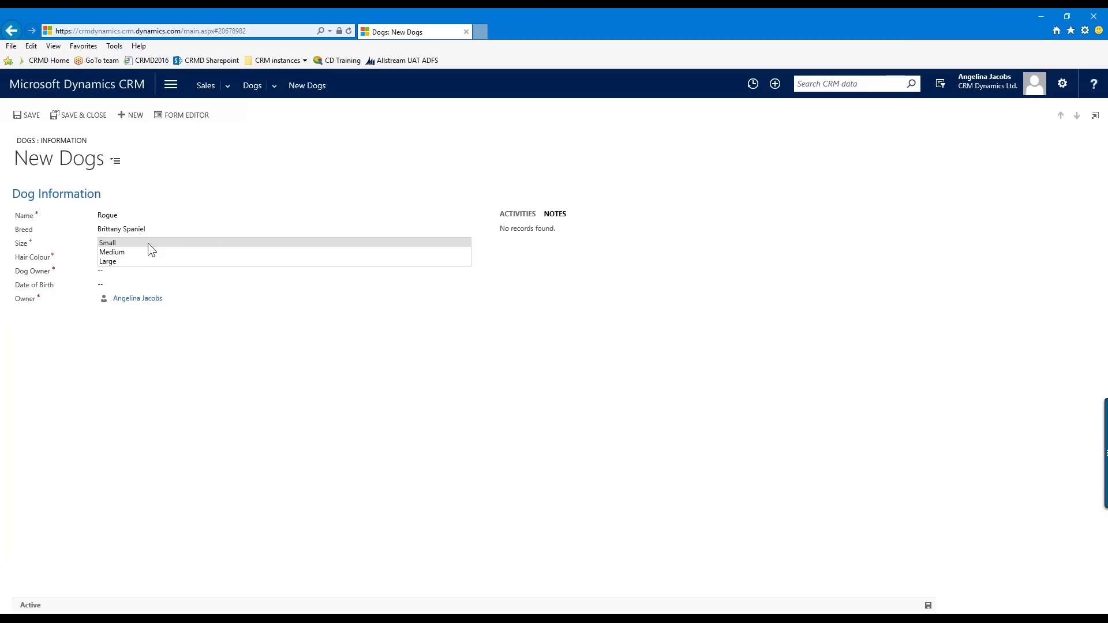
pyautogui.click(183, 251)
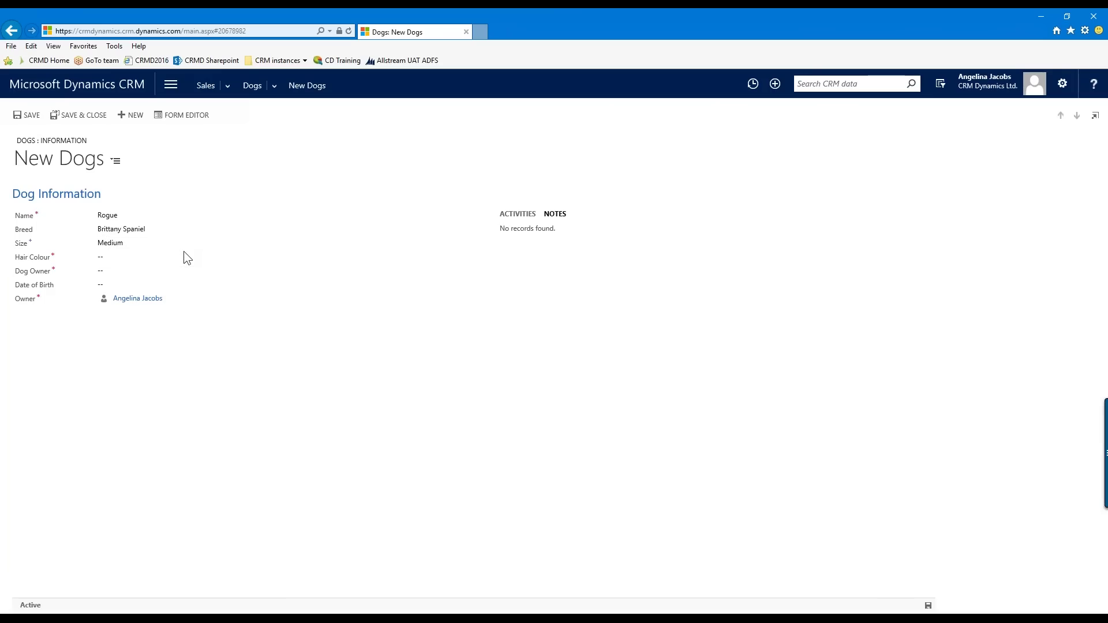
pyautogui.click(126, 256)
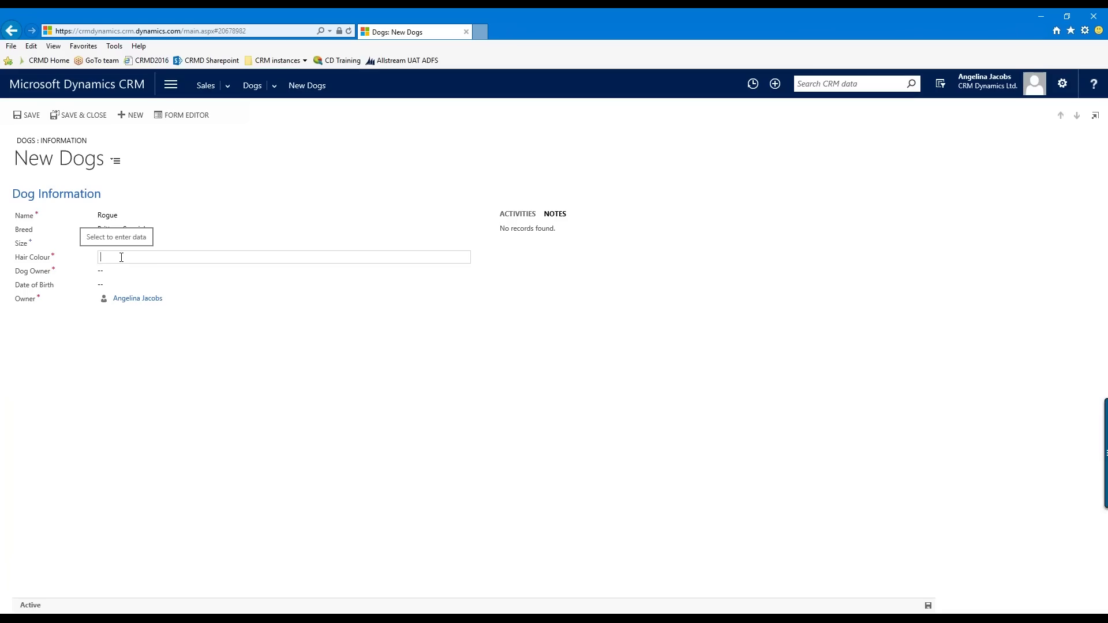
pyautogui.write('White')
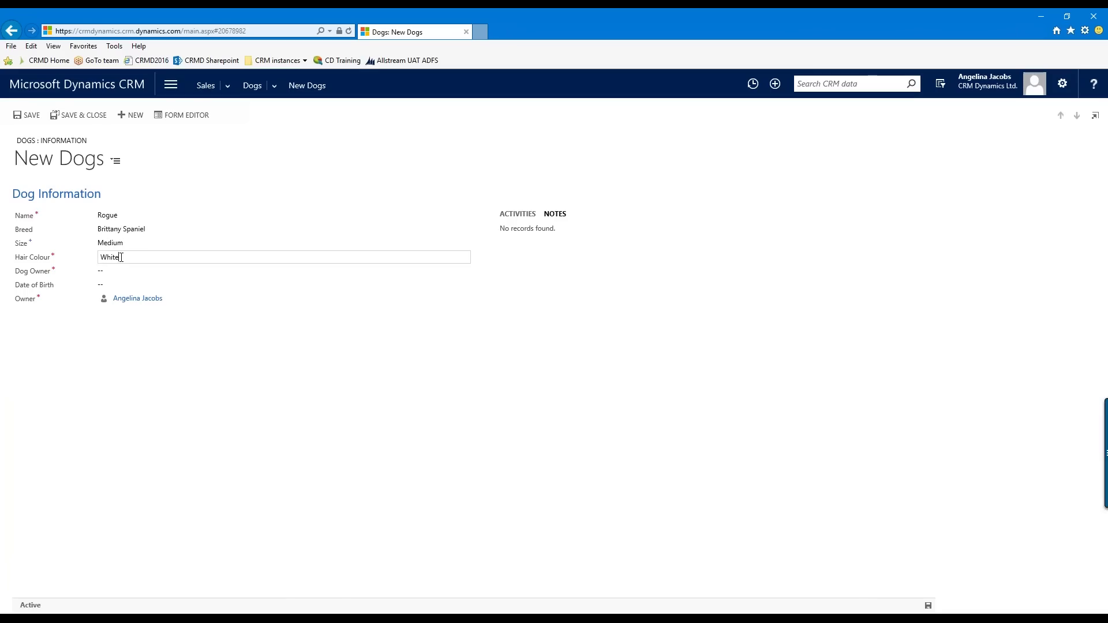
pyautogui.write(' and Brown')
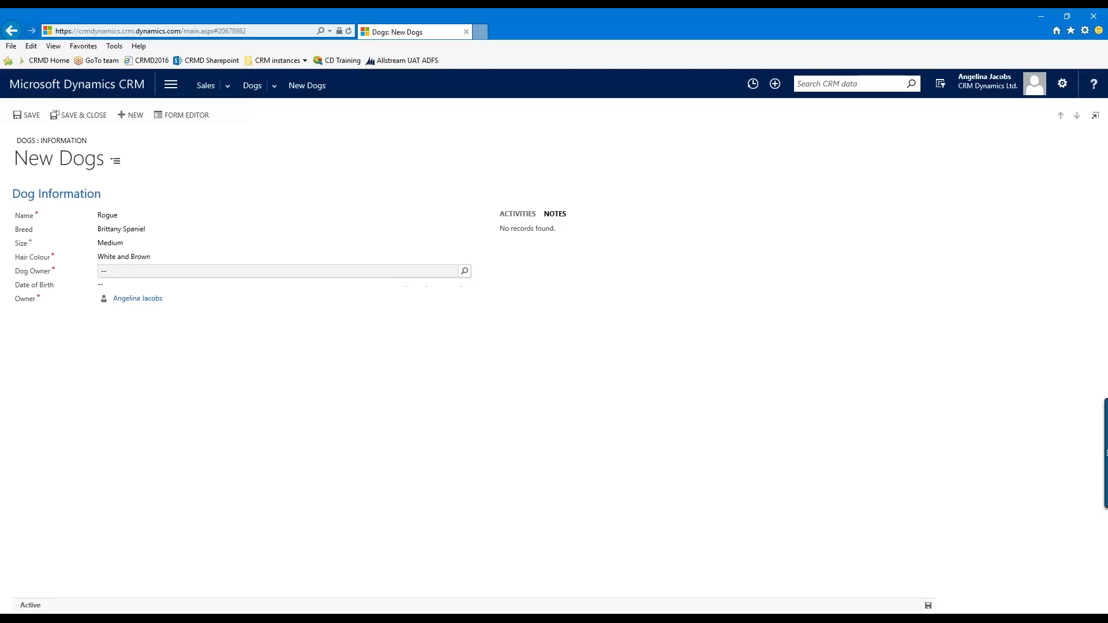
# - Look up the owner's contact by first name and set it as the Dog Owner
pyautogui.click(307, 271)
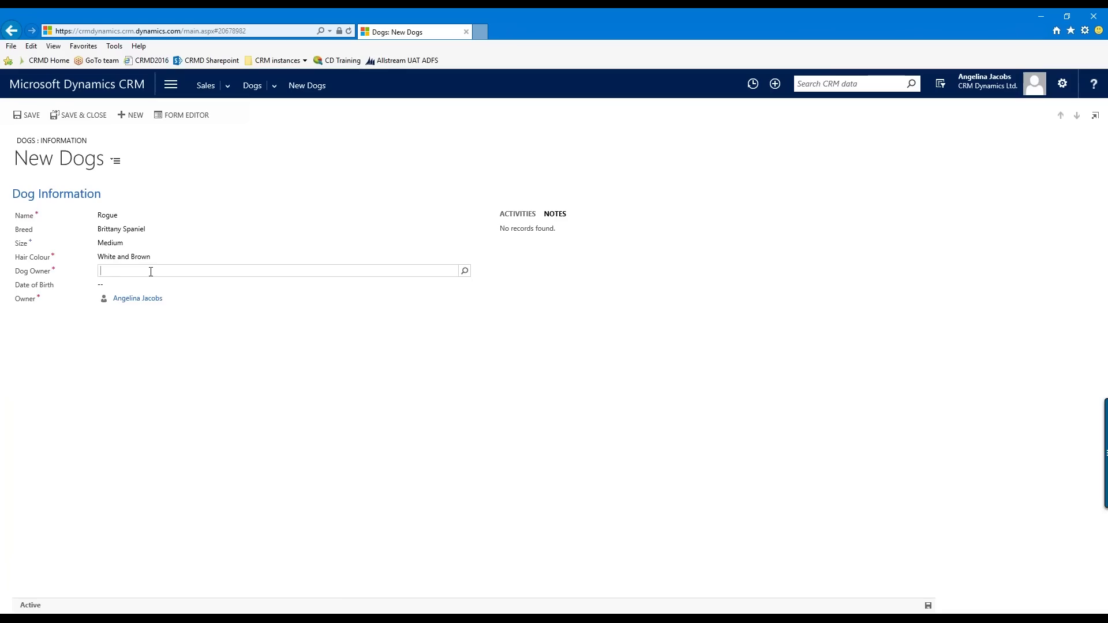
pyautogui.write('angelina')
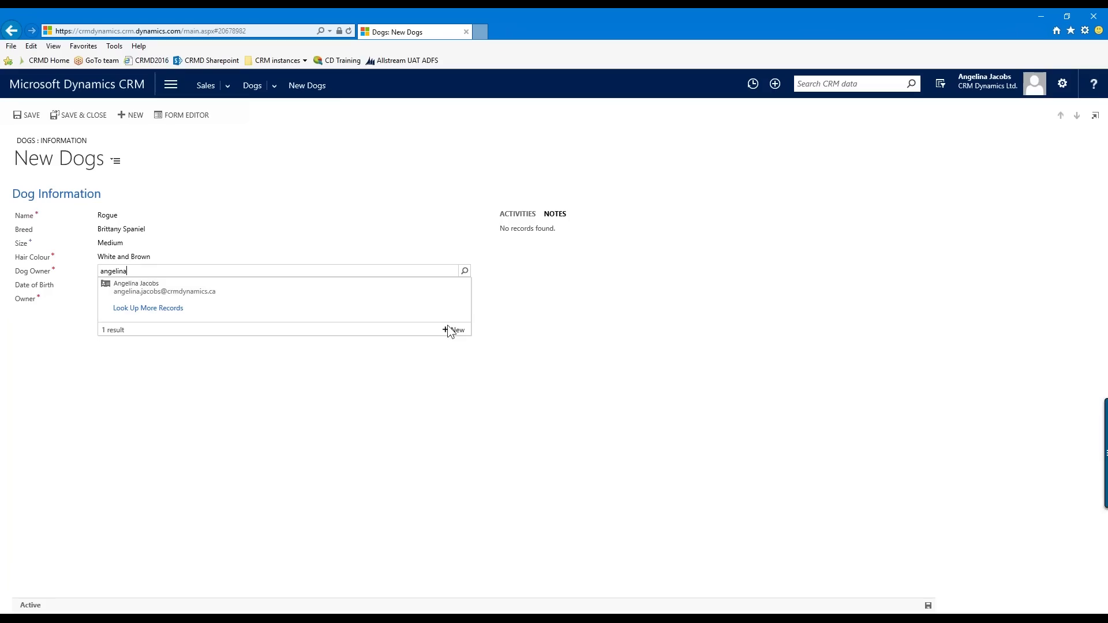
pyautogui.click(248, 291)
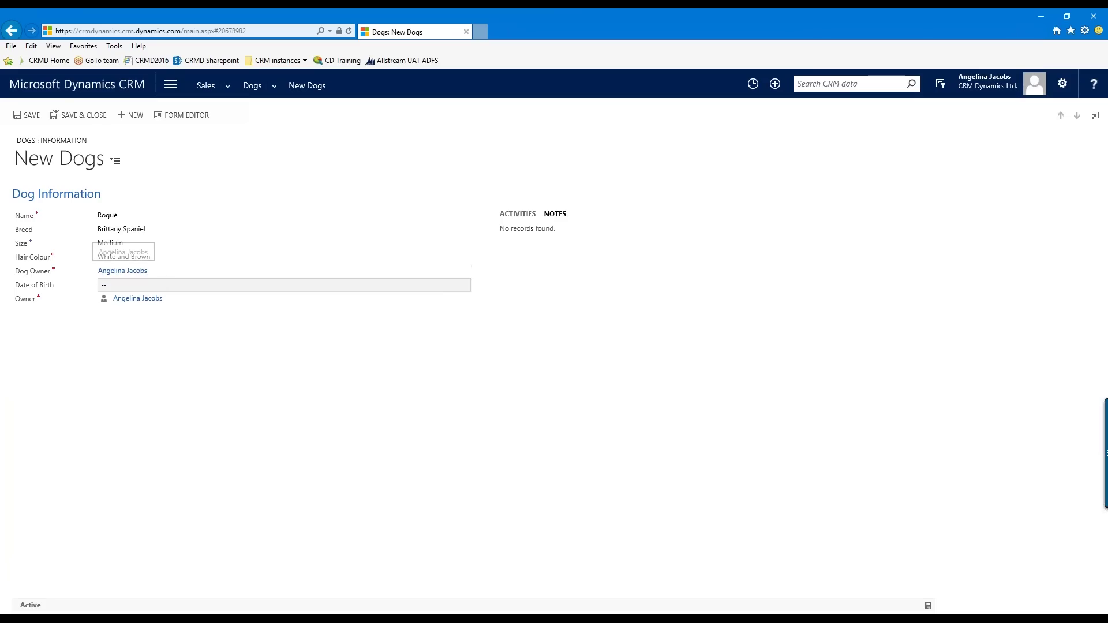
pyautogui.click(137, 286)
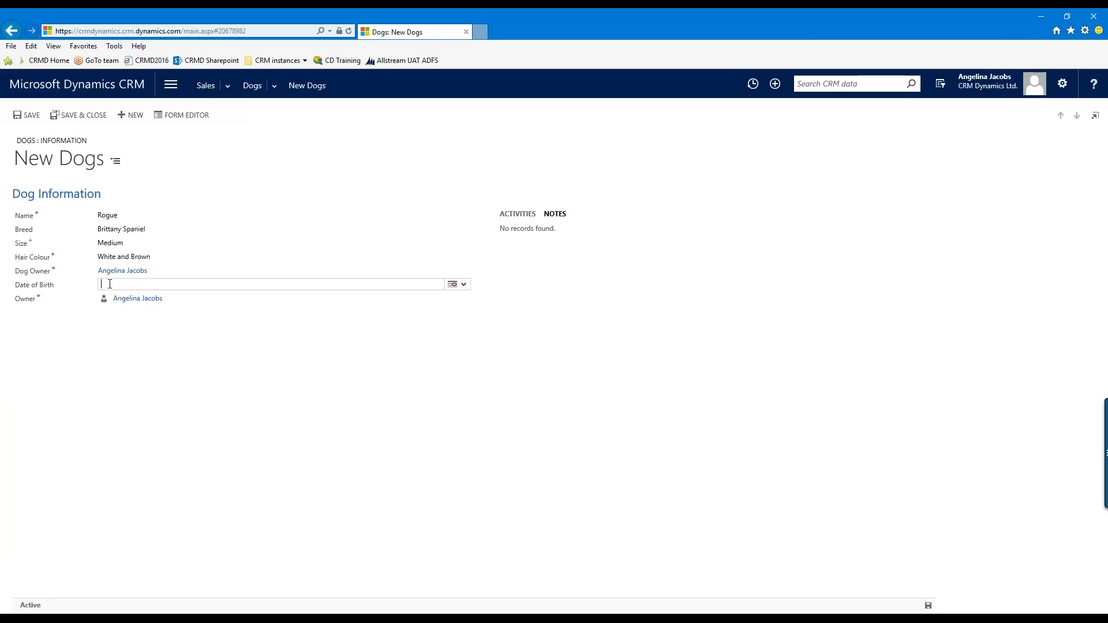
pyautogui.click(452, 284)
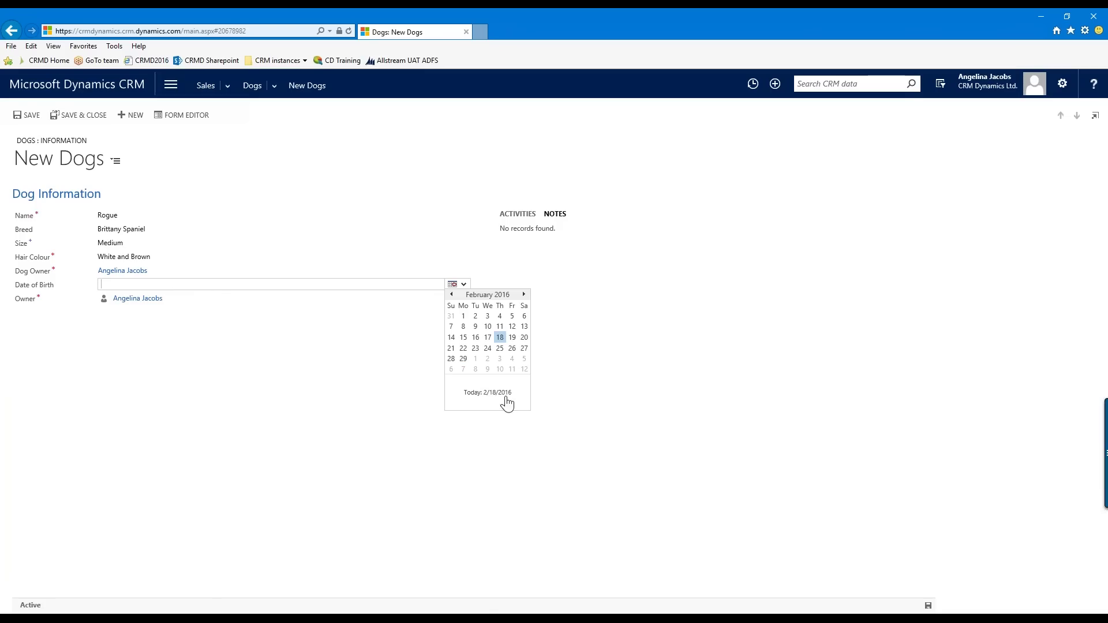
pyautogui.press('Escape')
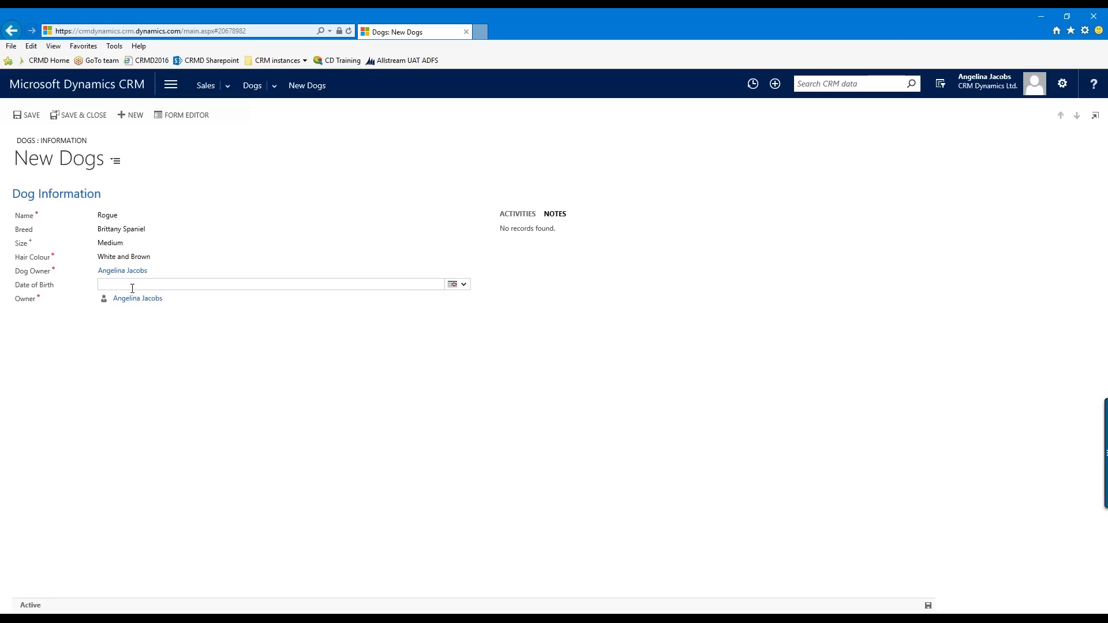
pyautogui.click(102, 392)
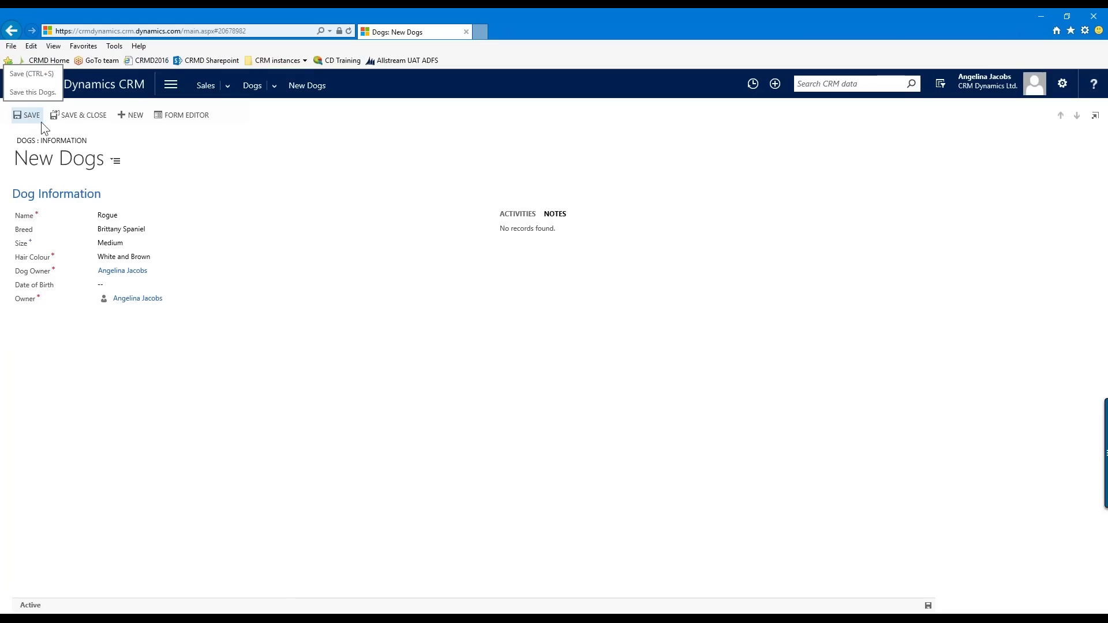
# - Save and close the new dog record, and reopen Rogue from the Active Dogs list
pyautogui.click(86, 116)
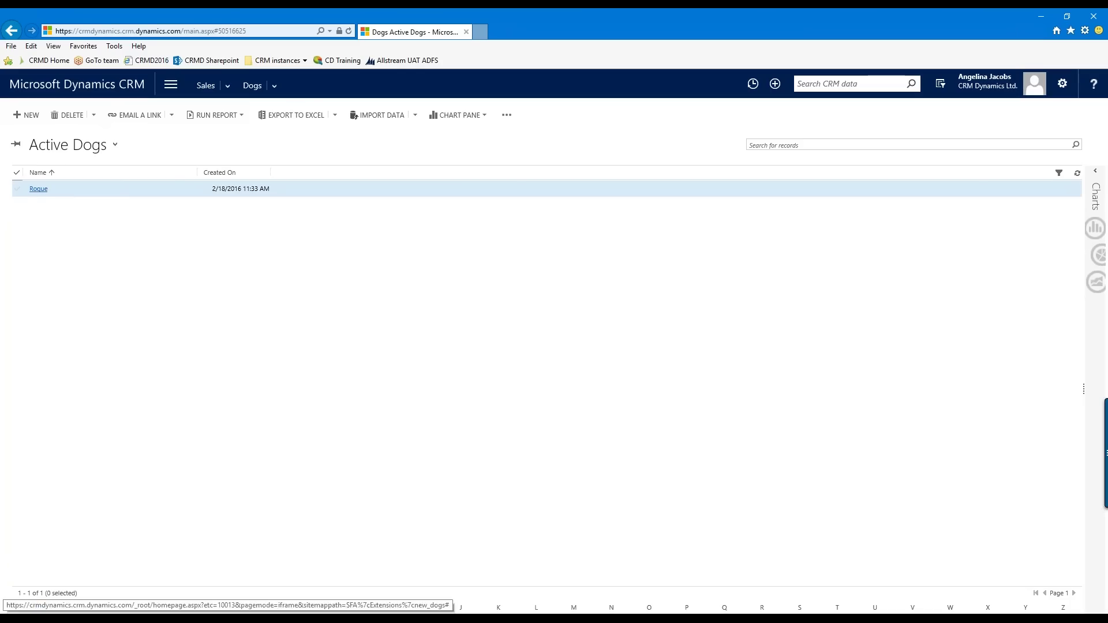
pyautogui.doubleClick(82, 190)
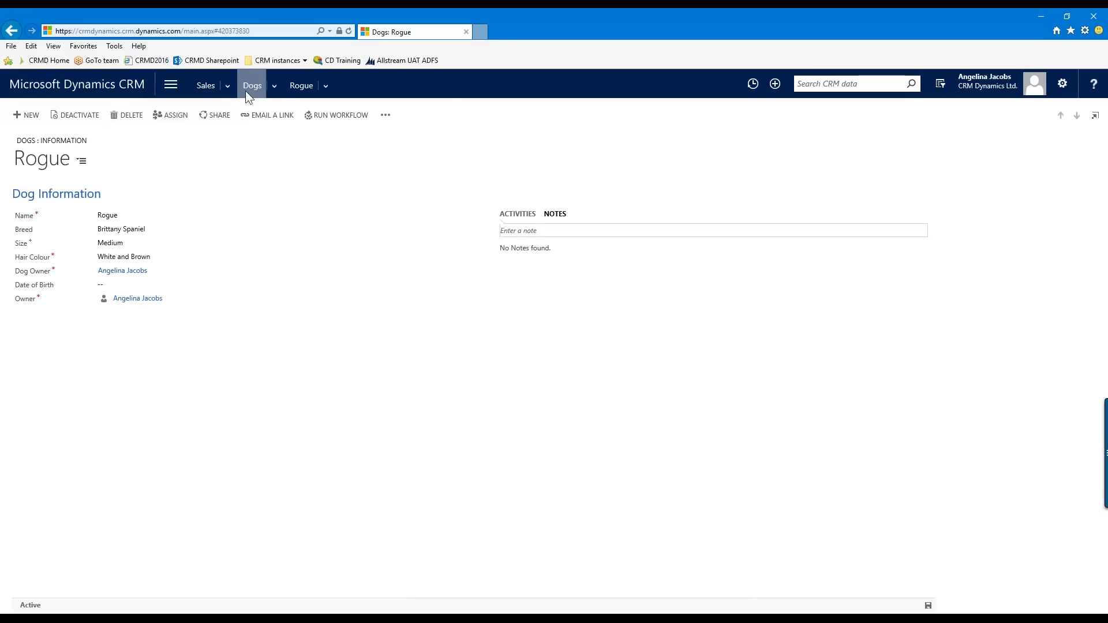
# - Add the note "Happy dog" to Rogue with Brittany Spaniel.jpg from Pictures attached, and return to the Active Dogs list
pyautogui.click(553, 233)
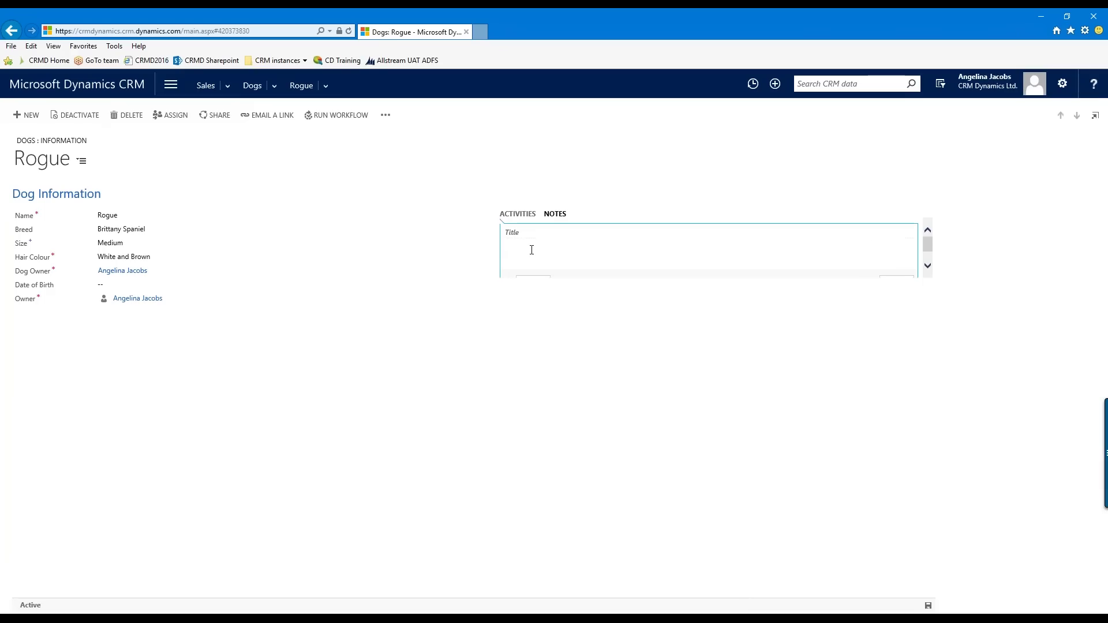
pyautogui.write('Happy dog')
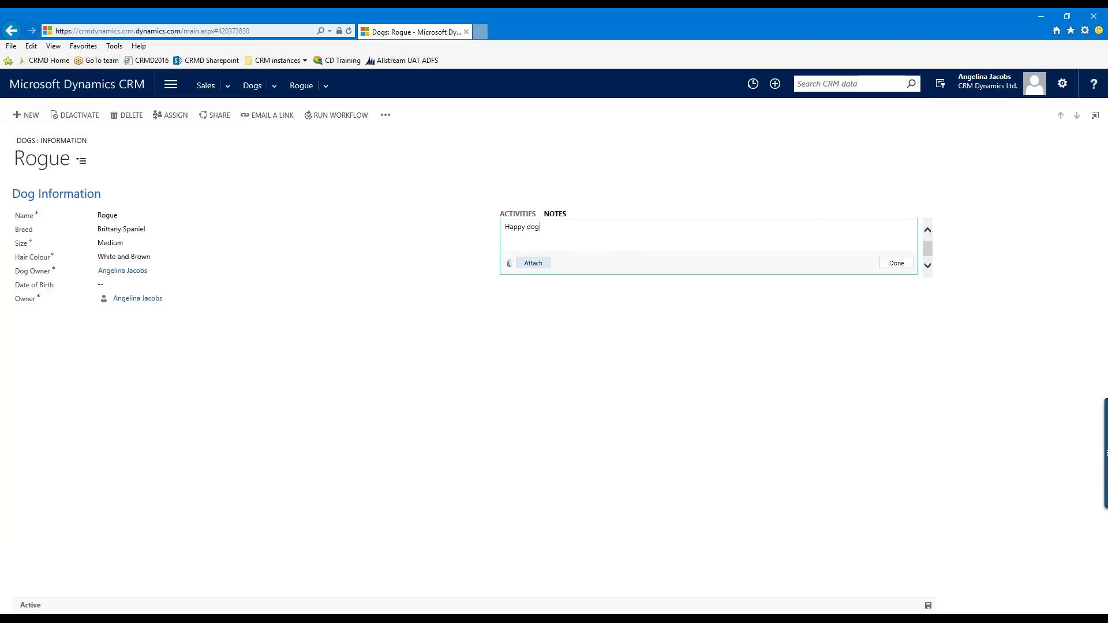
pyautogui.click(534, 265)
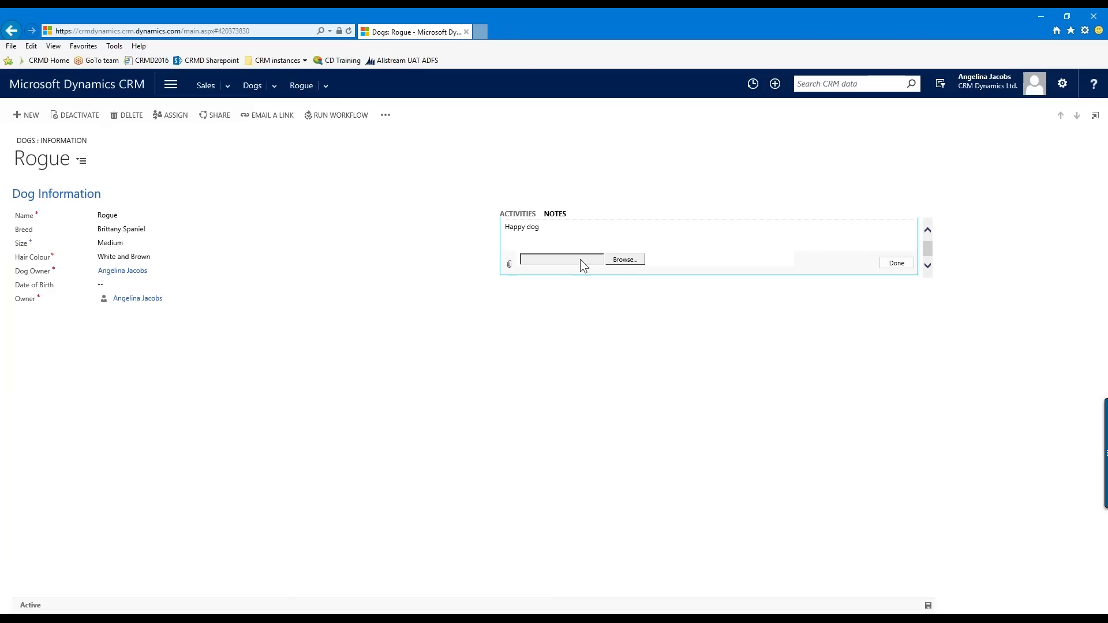
pyautogui.click(624, 261)
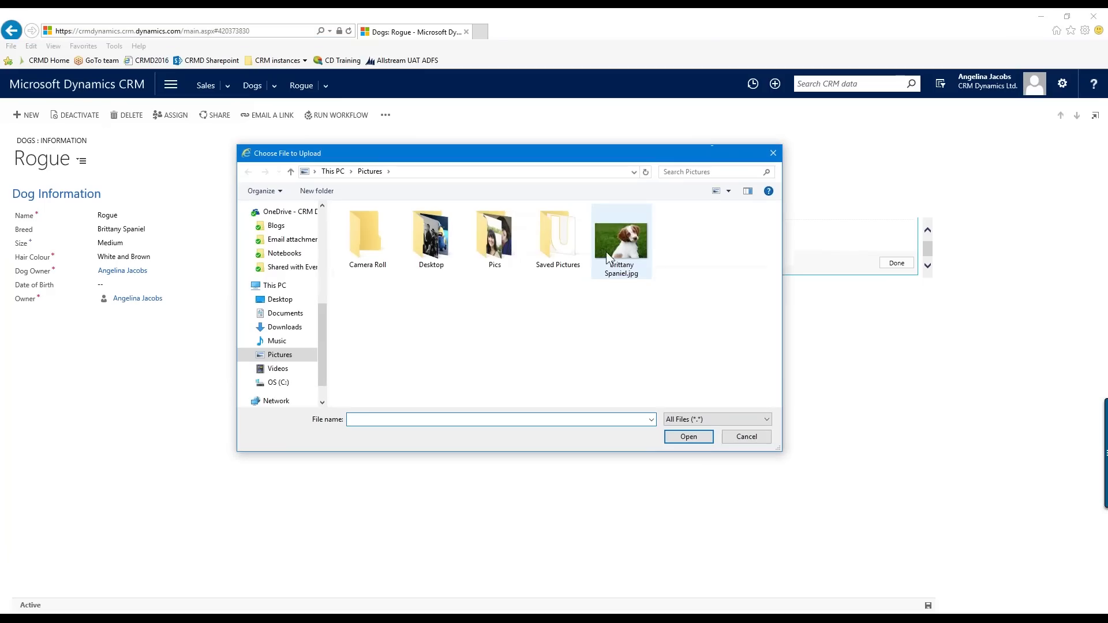
pyautogui.click(631, 249)
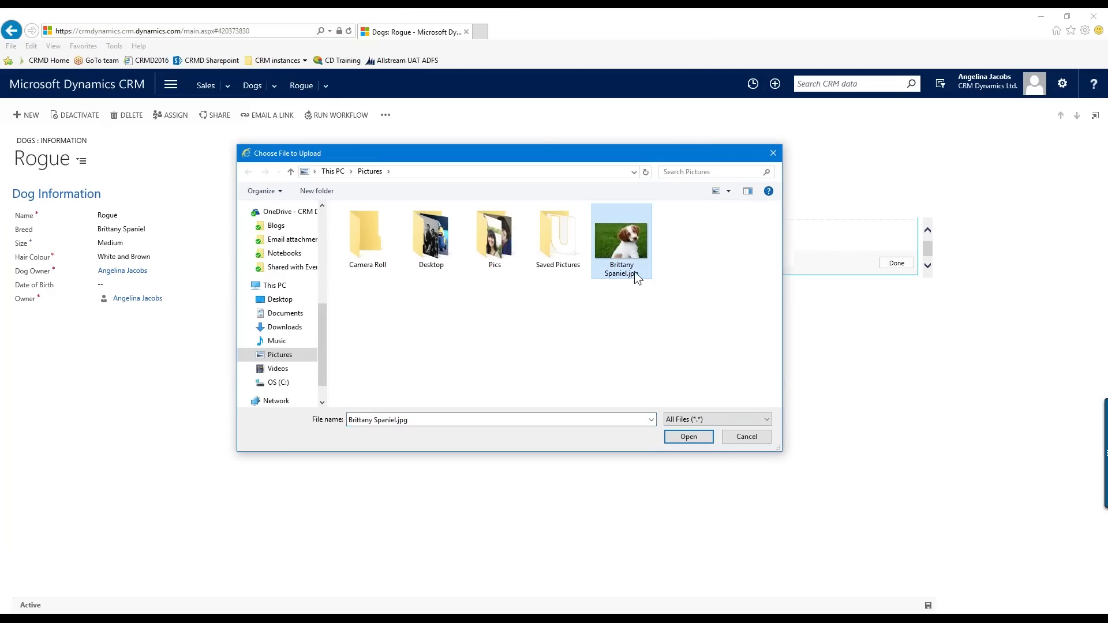
pyautogui.click(701, 439)
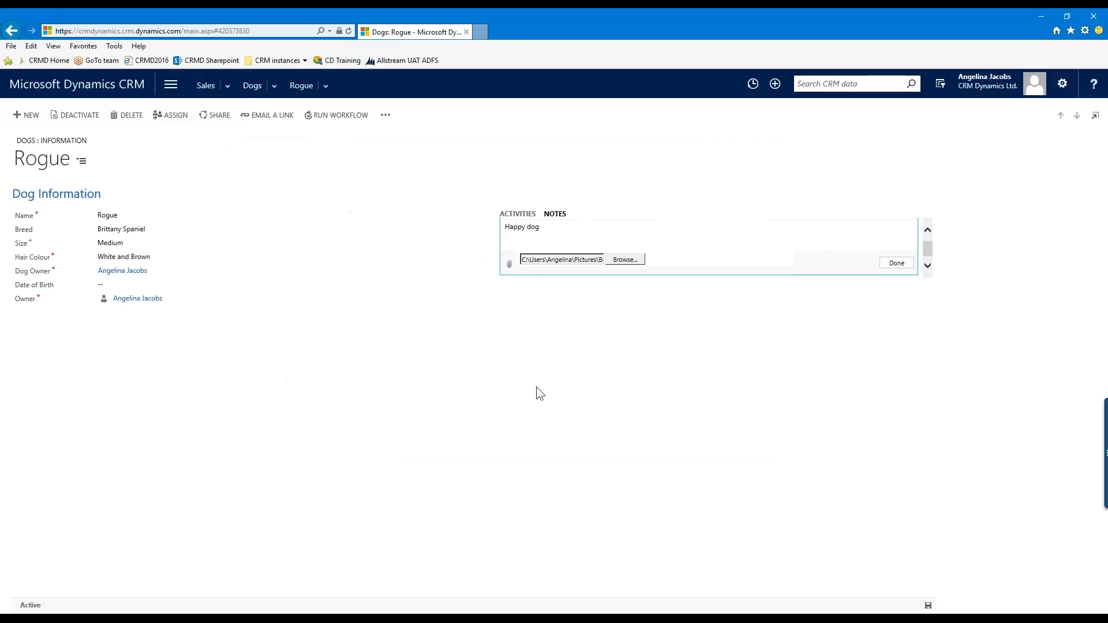
pyautogui.click(905, 264)
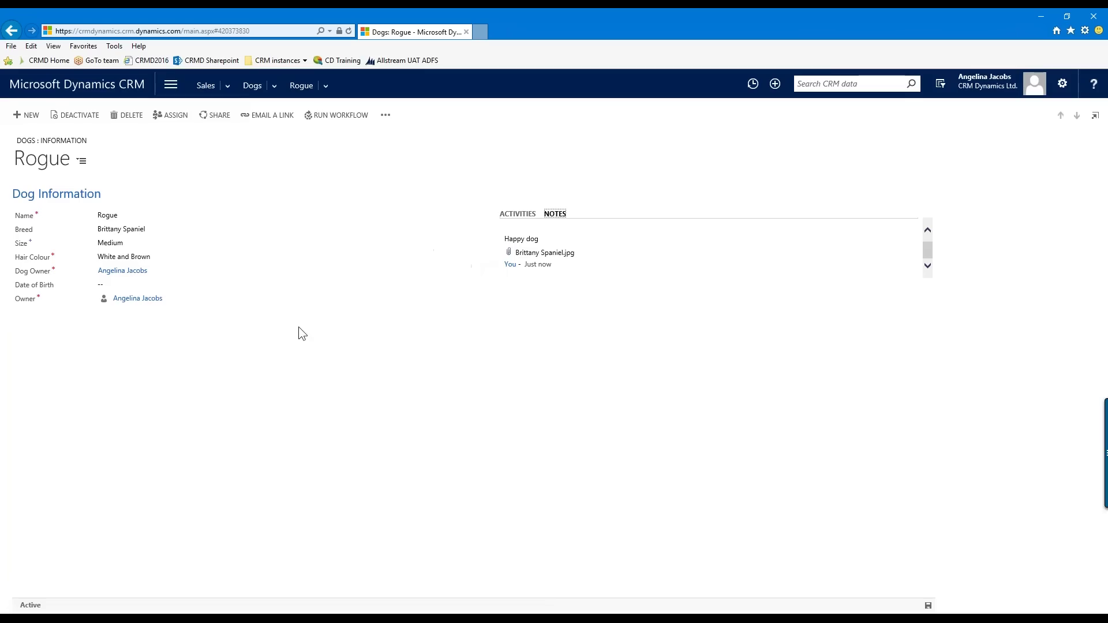
pyautogui.click(257, 87)
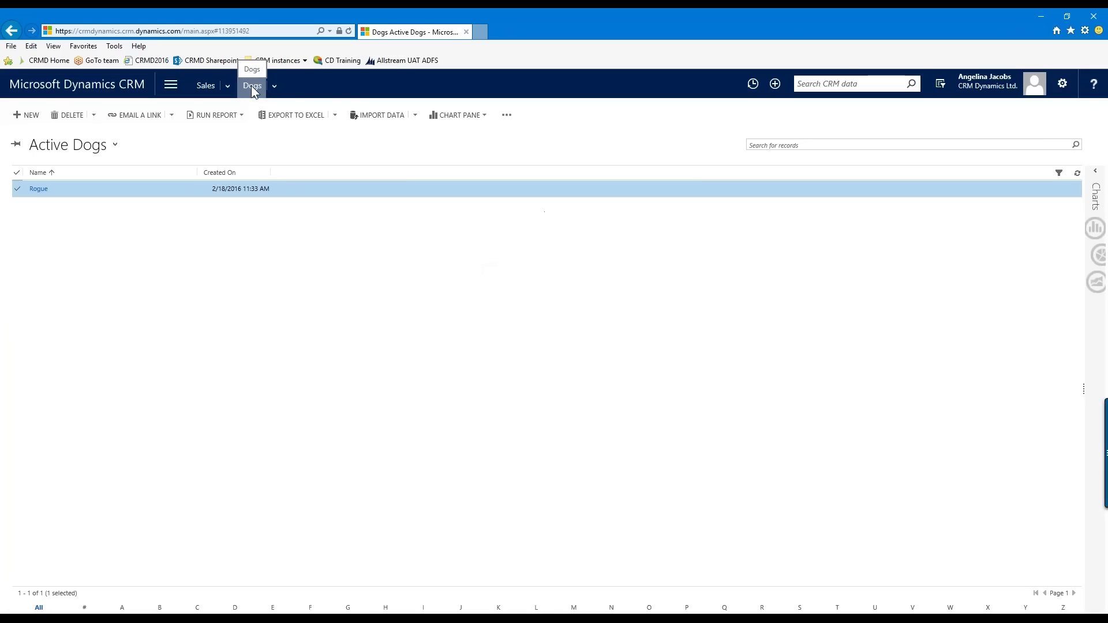
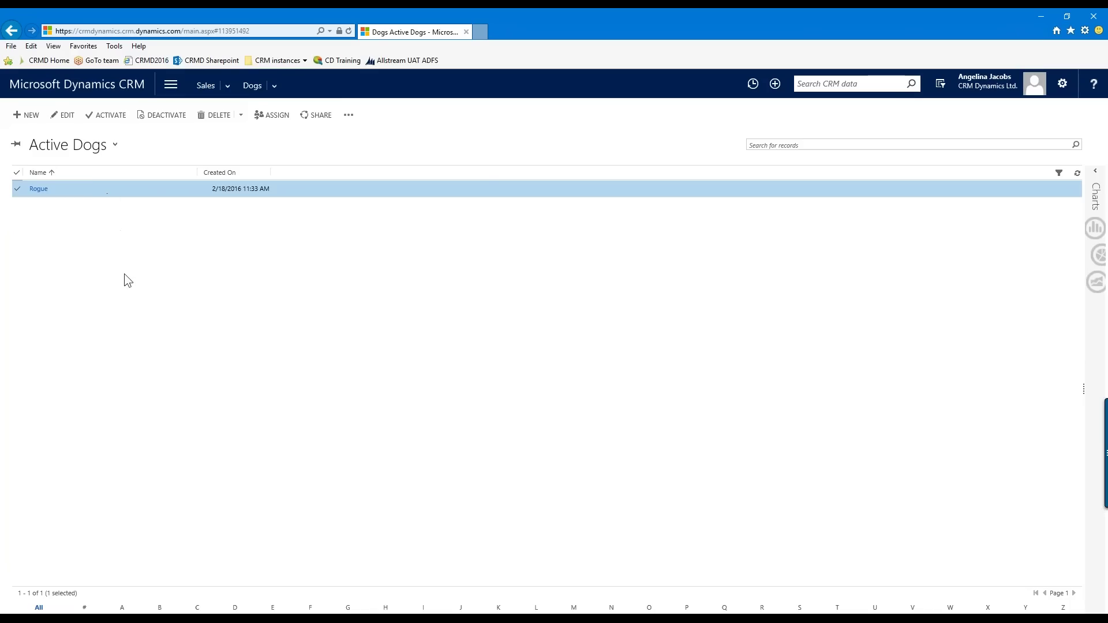
# - Go to Customizations in Settings, and open the Dogs entity's views in the Default Solution
pyautogui.click(174, 85)
pyautogui.click(417, 119)
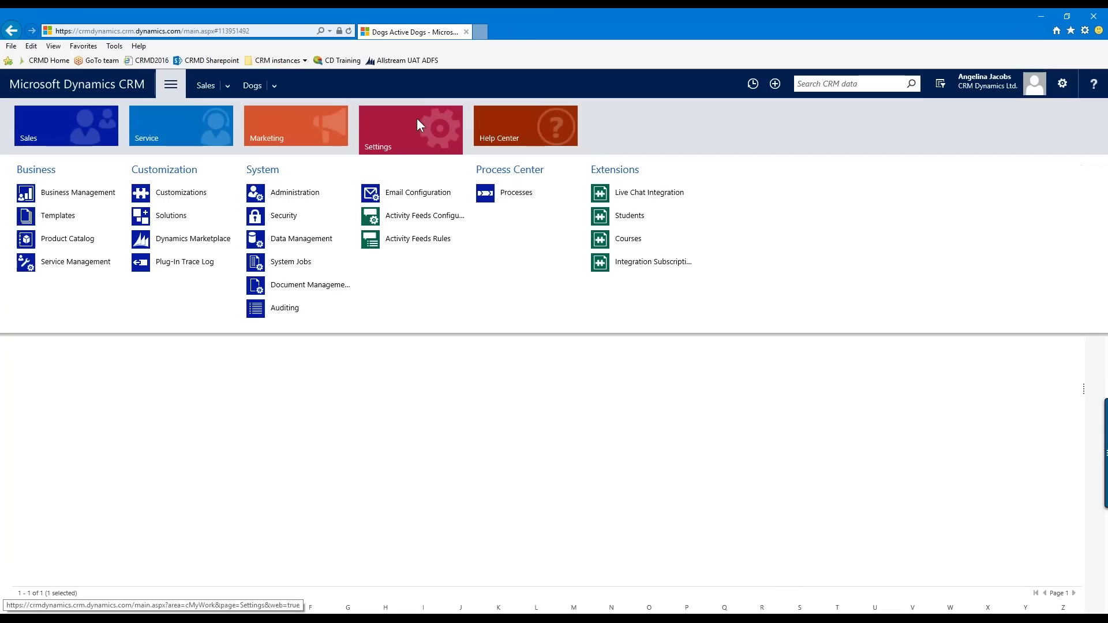
pyautogui.click(221, 191)
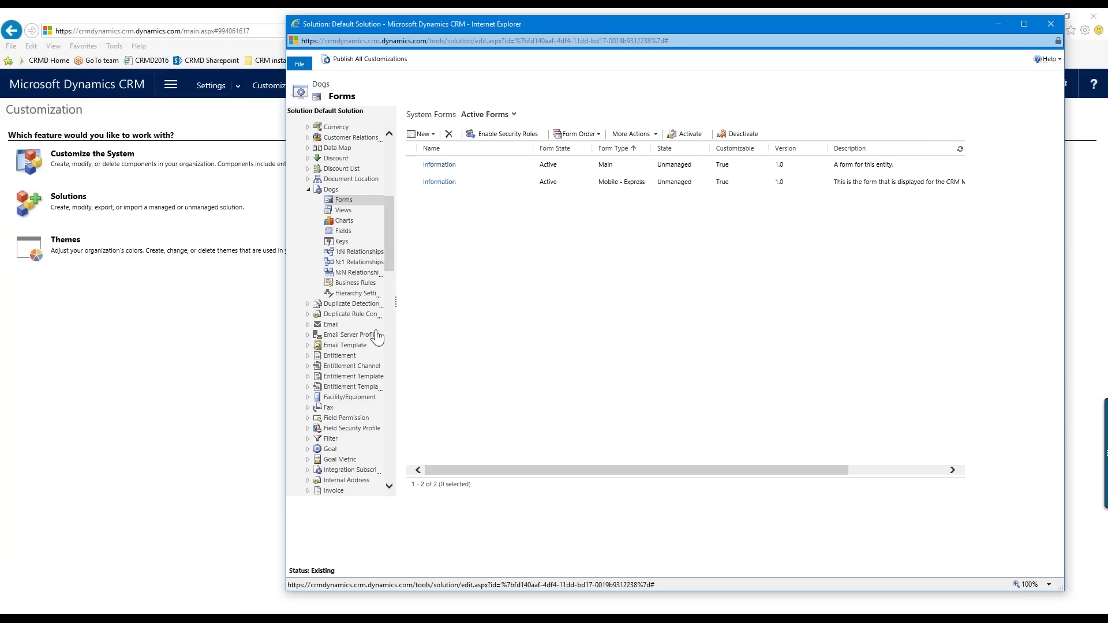
pyautogui.scroll(3, 390, 220)
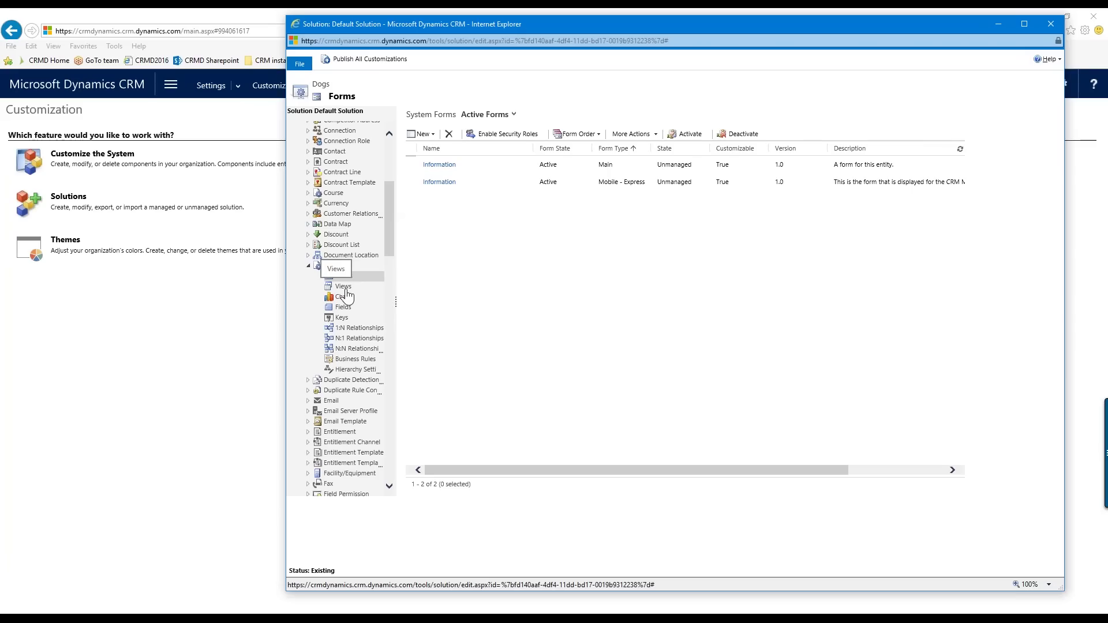
pyautogui.click(344, 290)
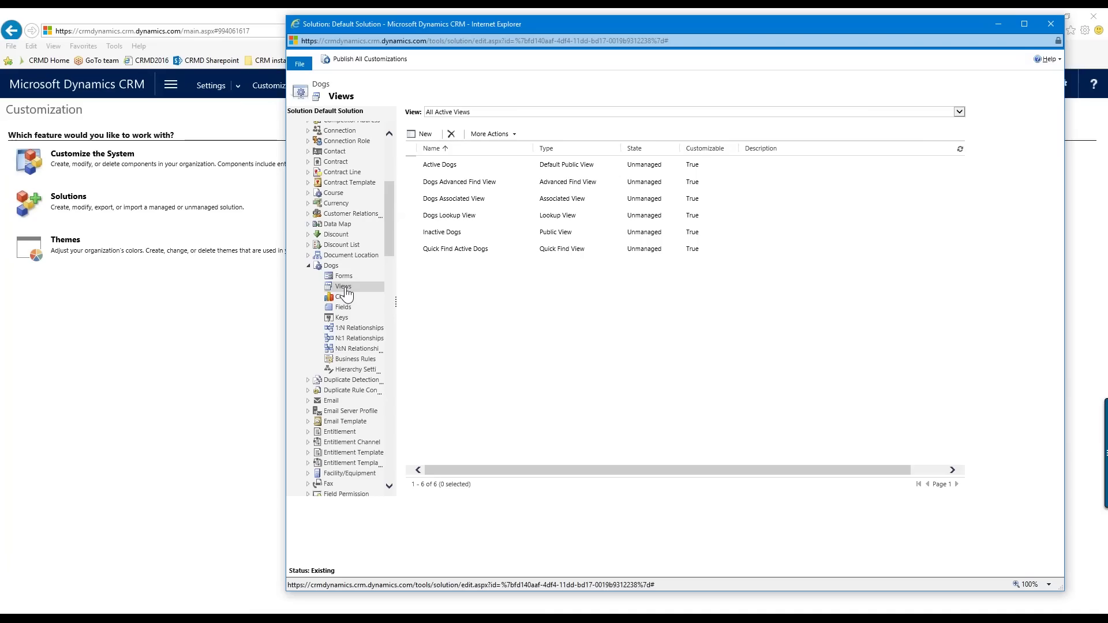
# - Create a new view for the Dogs entity named Medium Sized Dogs
pyautogui.click(424, 136)
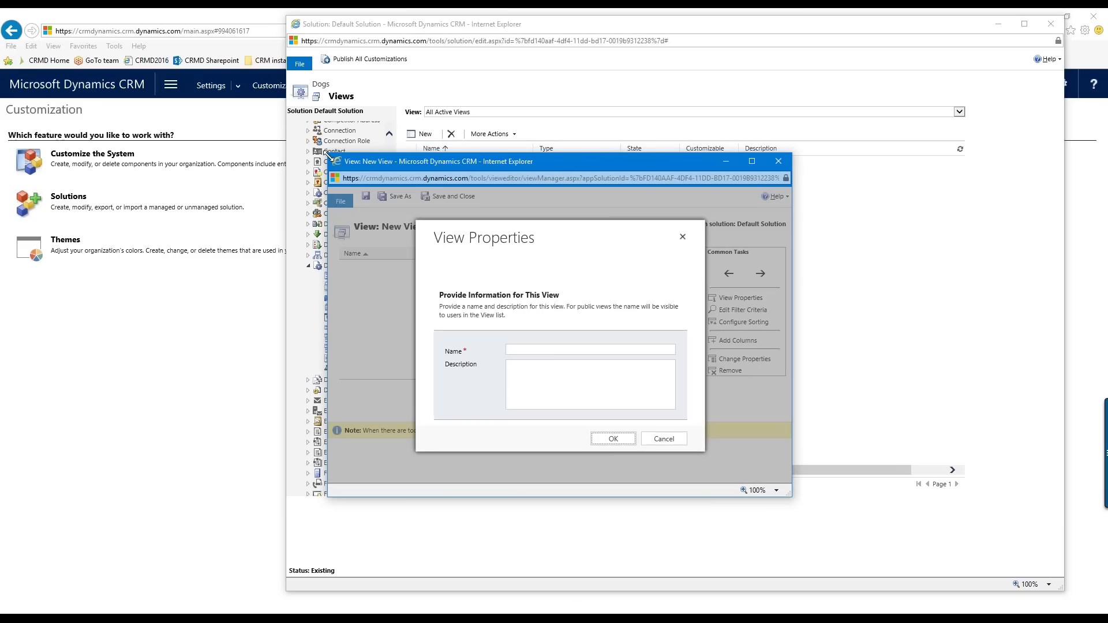
pyautogui.click(552, 349)
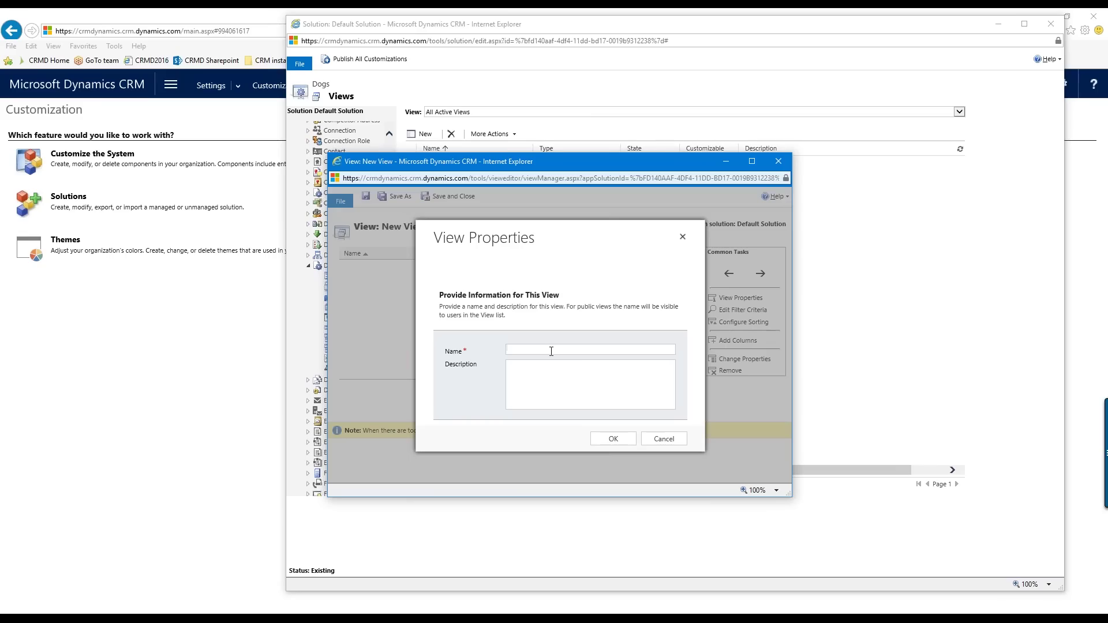
pyautogui.write('Medium Sized Dogs')
pyautogui.click(614, 439)
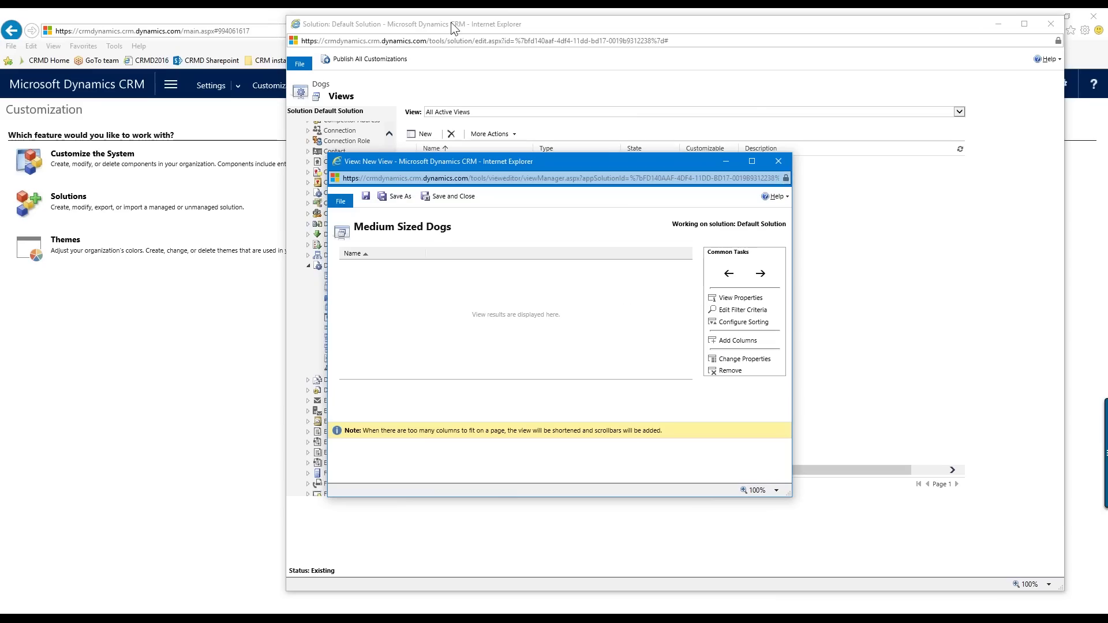
# - Enlarge the view editor window and add a filter condition on the Size field with the Equals operator
pyautogui.moveTo(790, 506); pyautogui.dragTo(1045, 595)
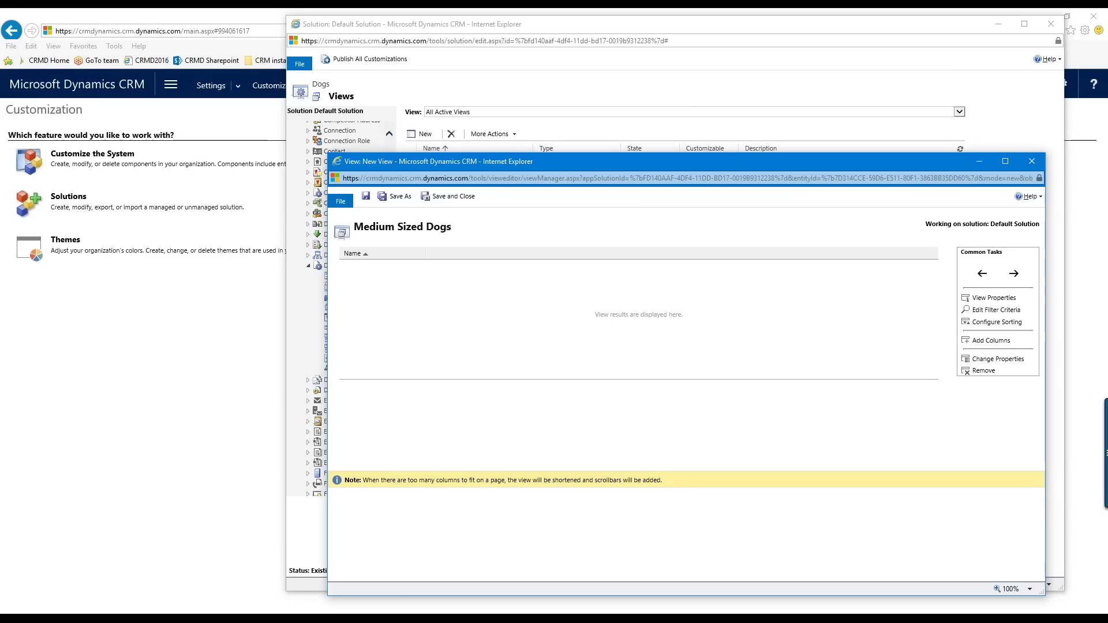
pyautogui.moveTo(327, 154); pyautogui.dragTo(154, 39)
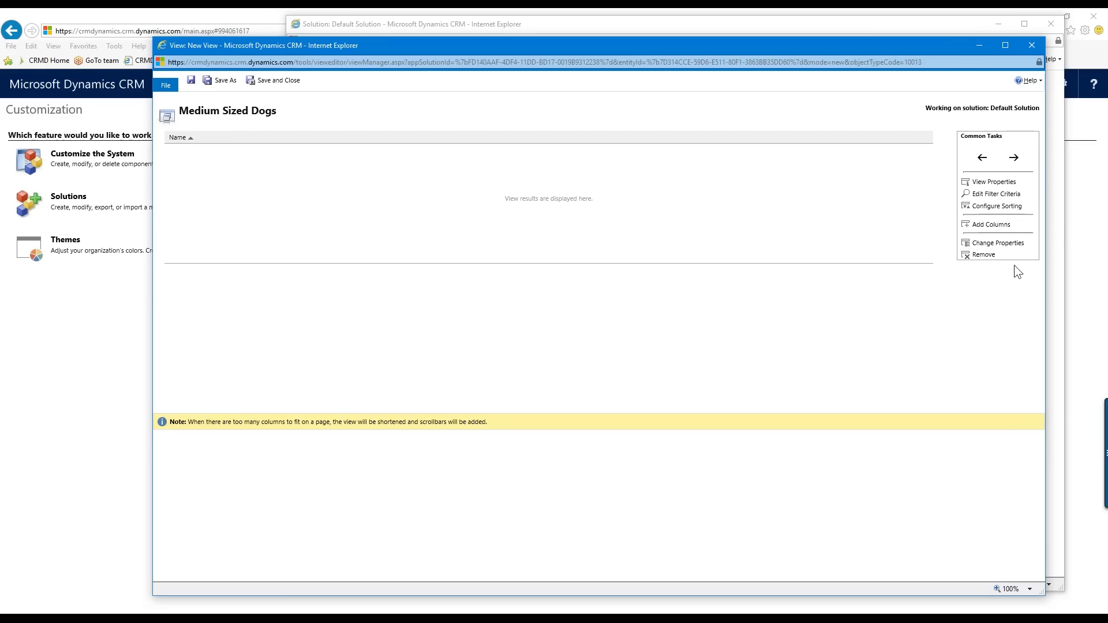
pyautogui.click(993, 196)
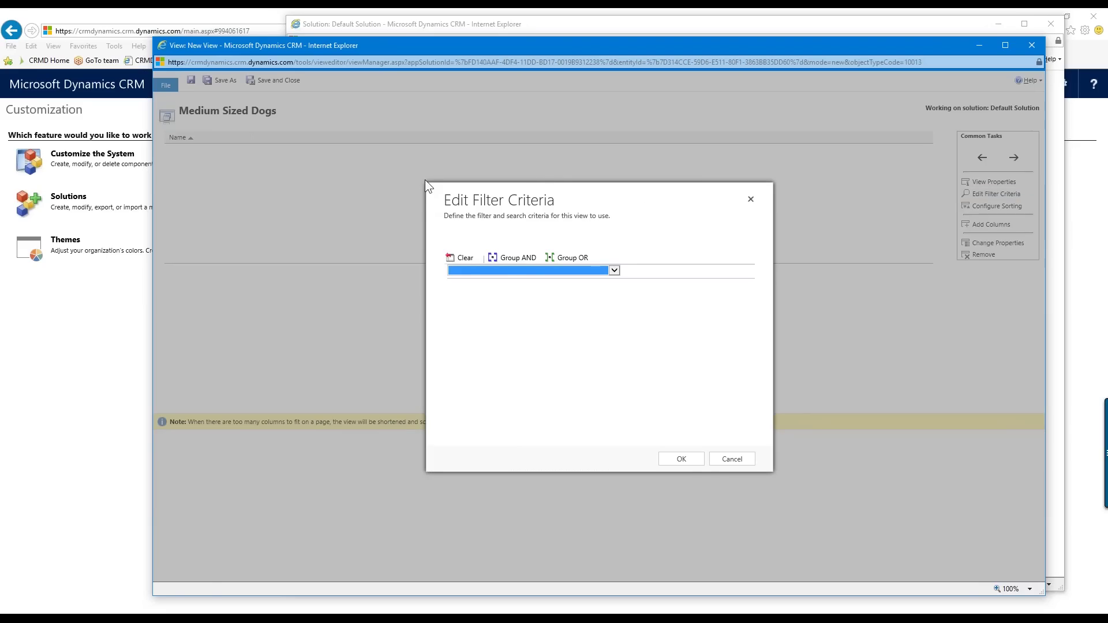
pyautogui.click(618, 272)
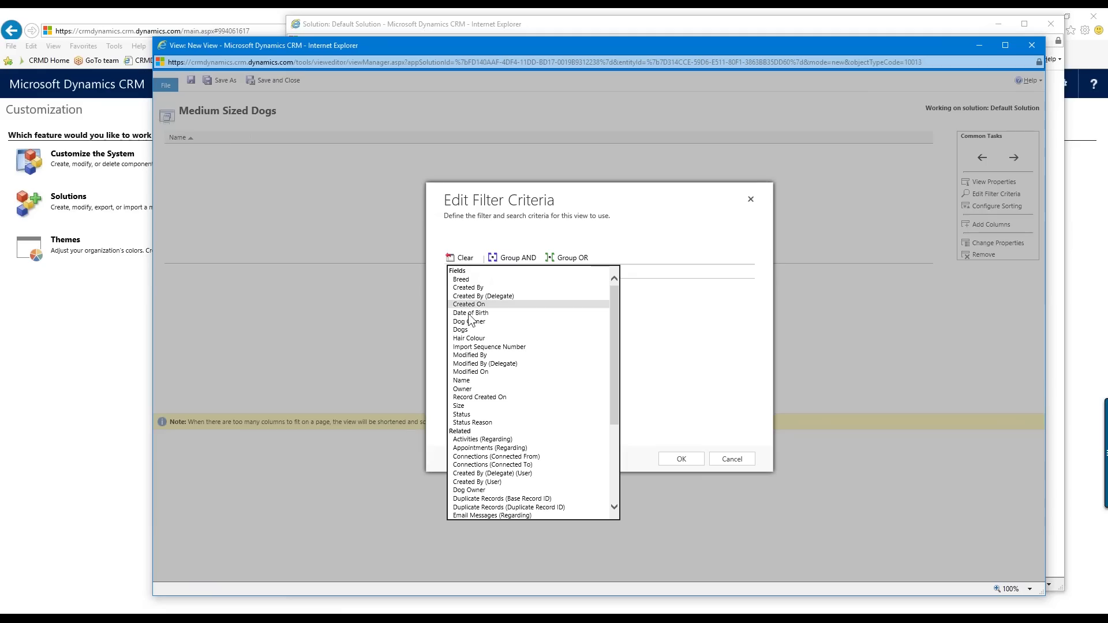
pyautogui.click(465, 406)
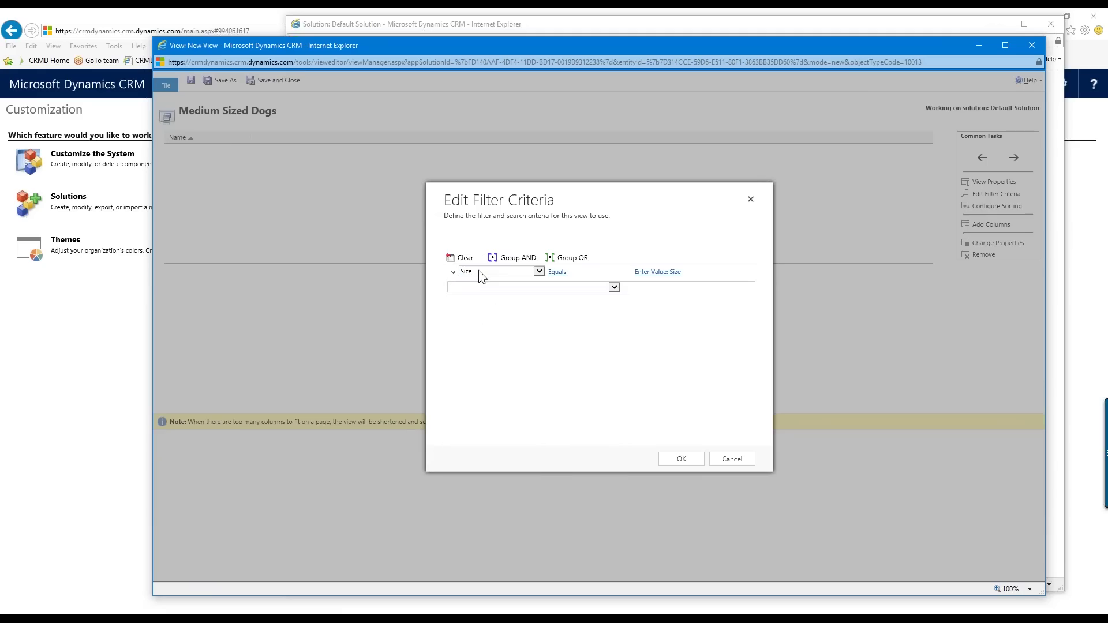
pyautogui.click(558, 272)
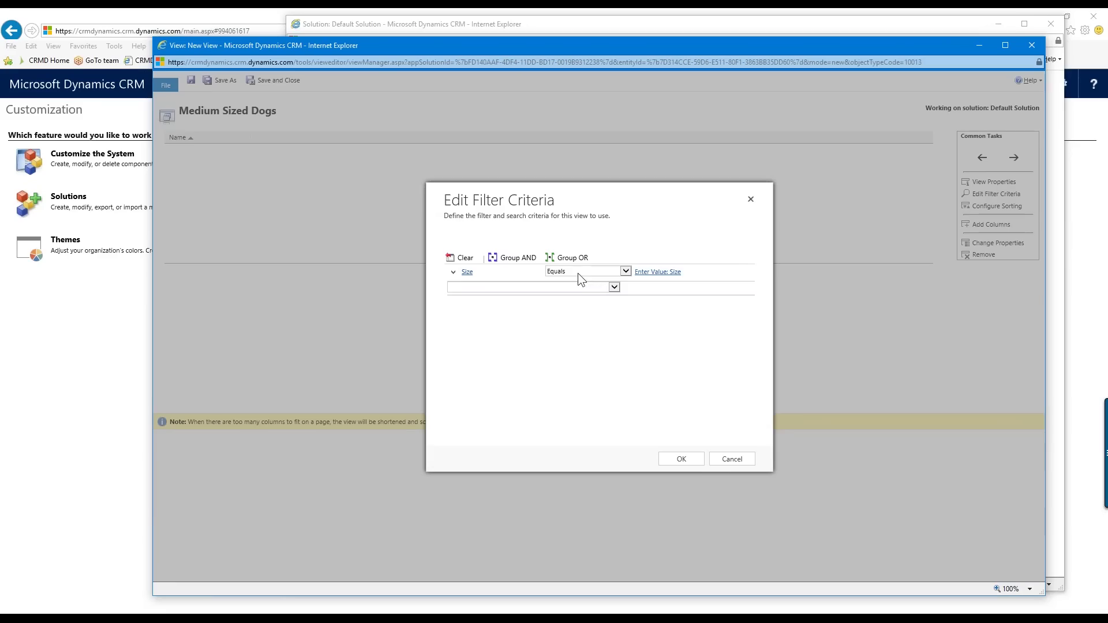
pyautogui.click(625, 271)
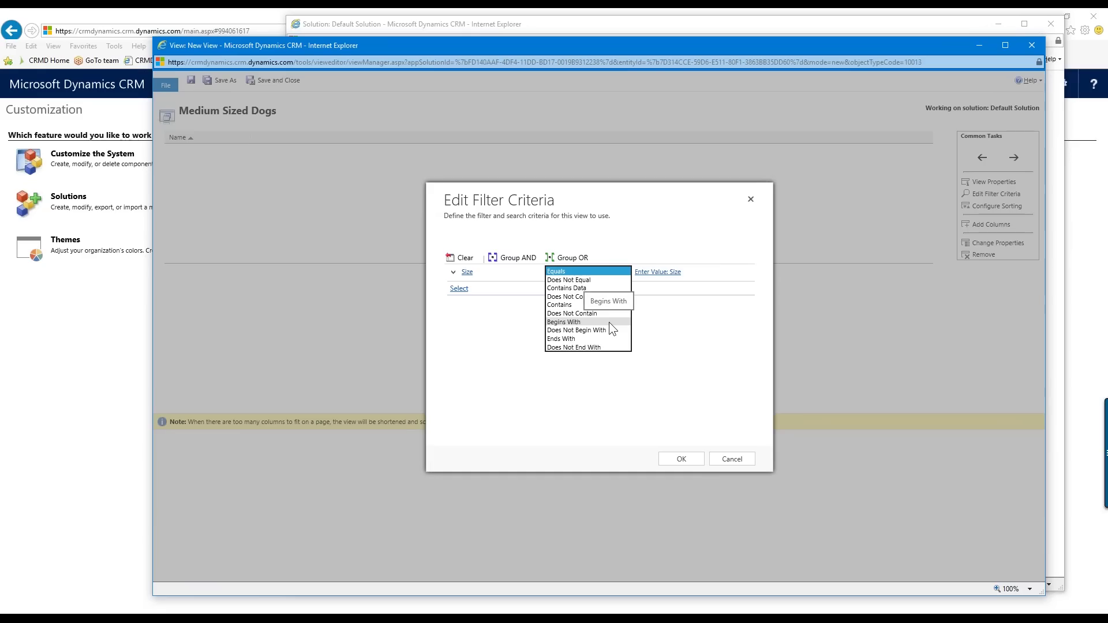
pyautogui.click(581, 272)
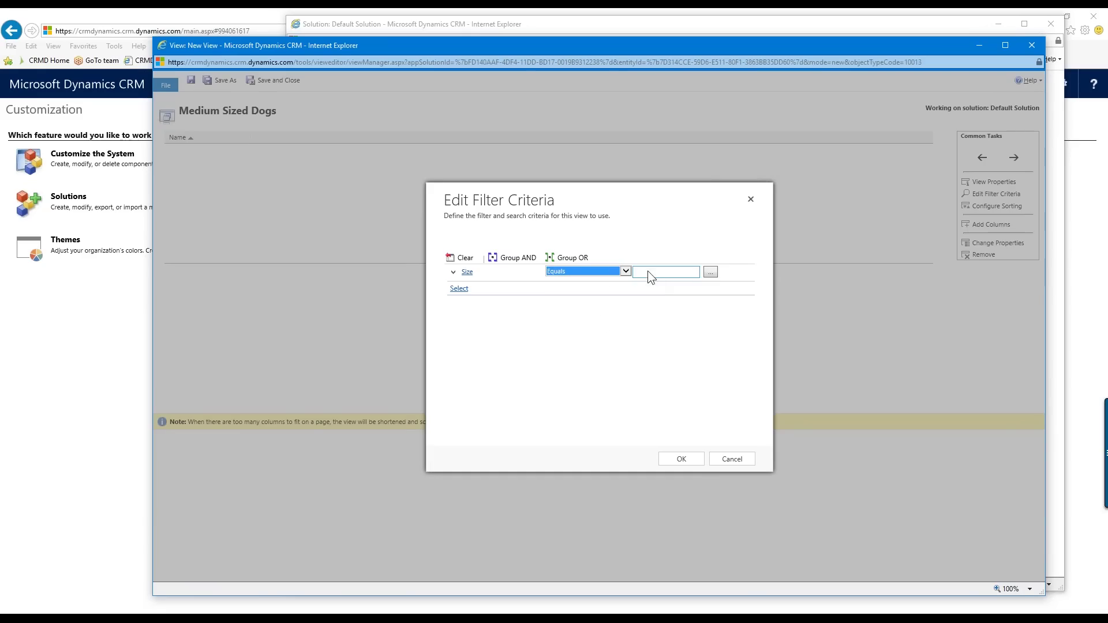
# - Set the Size condition's value to Medium and apply the filter criteria to the view
pyautogui.click(658, 272)
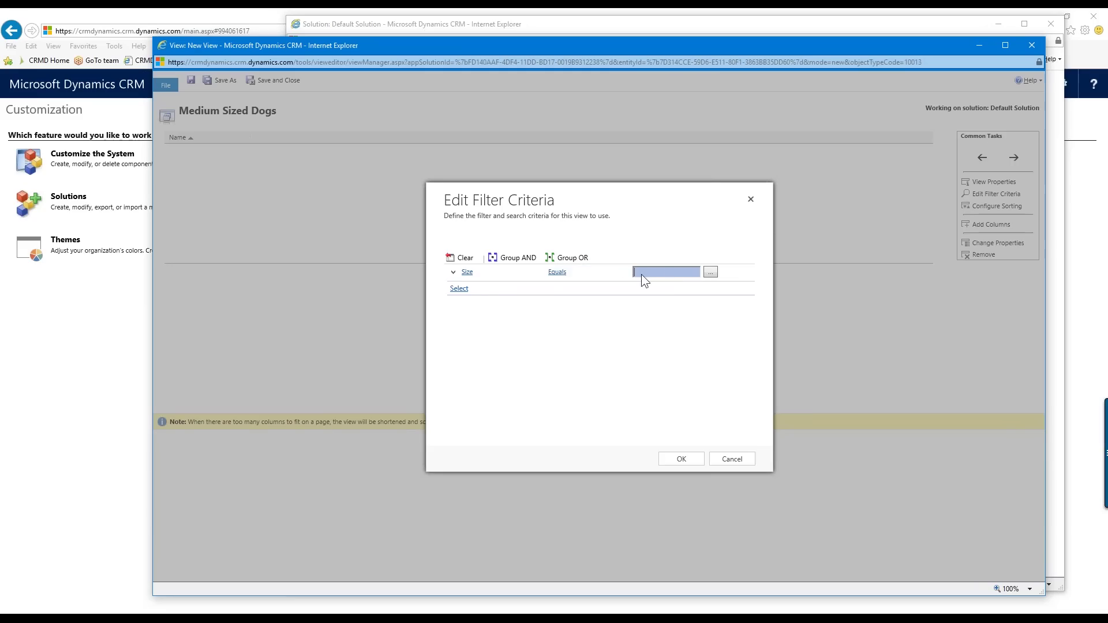
pyautogui.moveTo(503, 275)
pyautogui.click(710, 276)
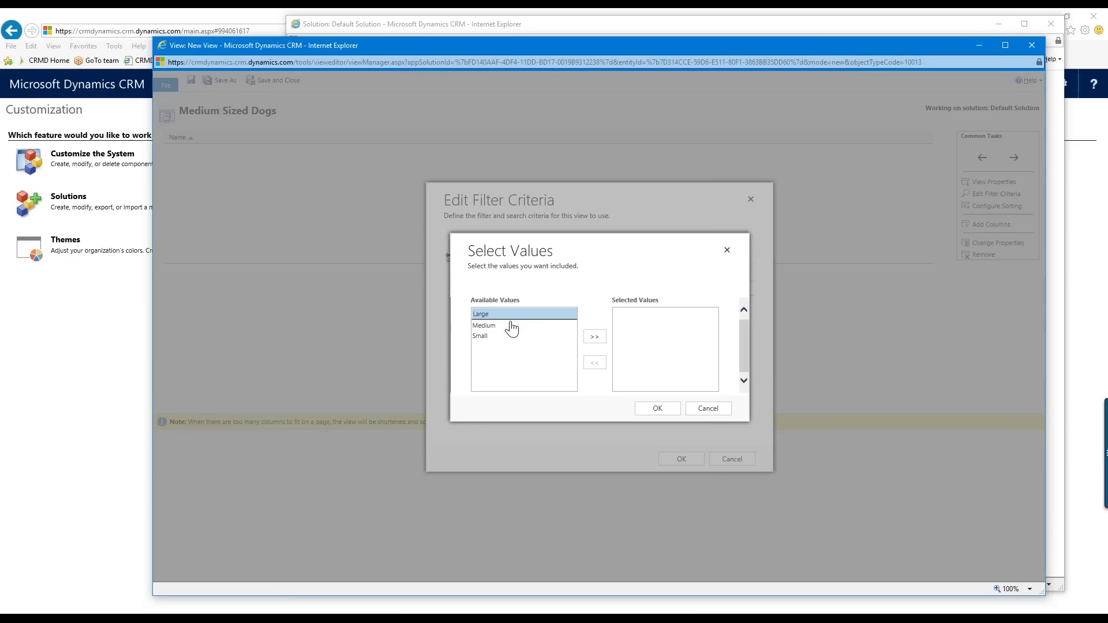
pyautogui.click(488, 326)
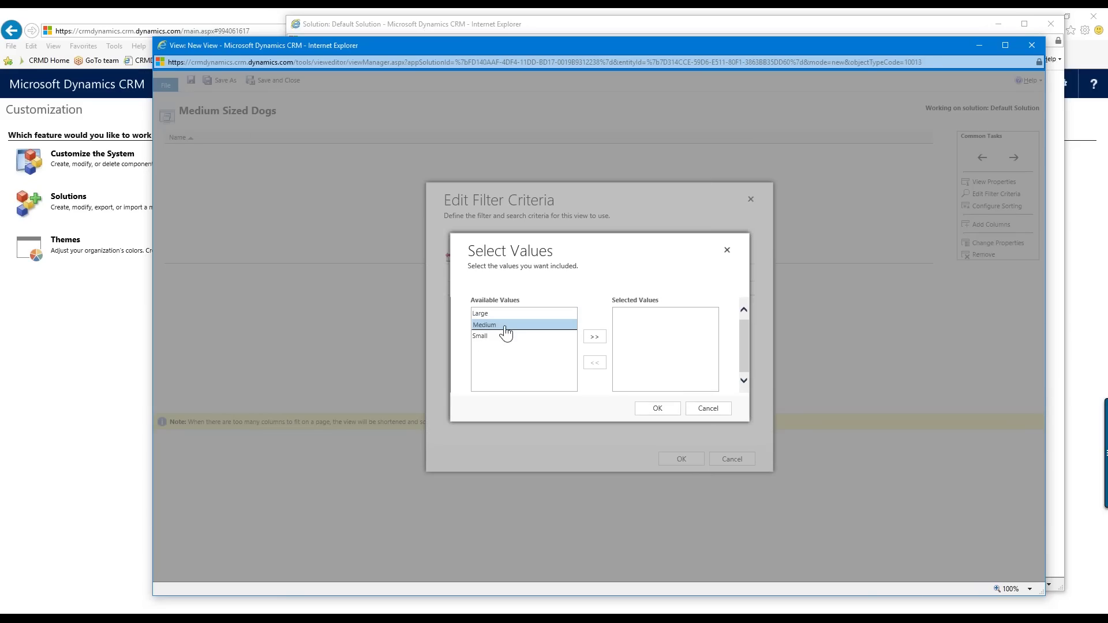
pyautogui.click(594, 340)
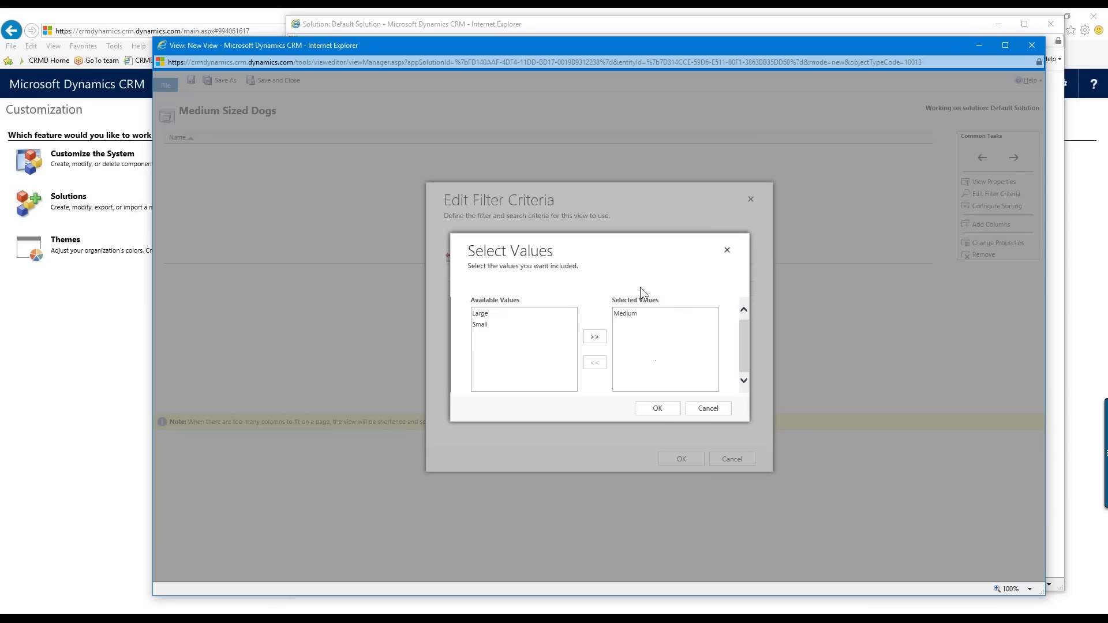
pyautogui.click(659, 409)
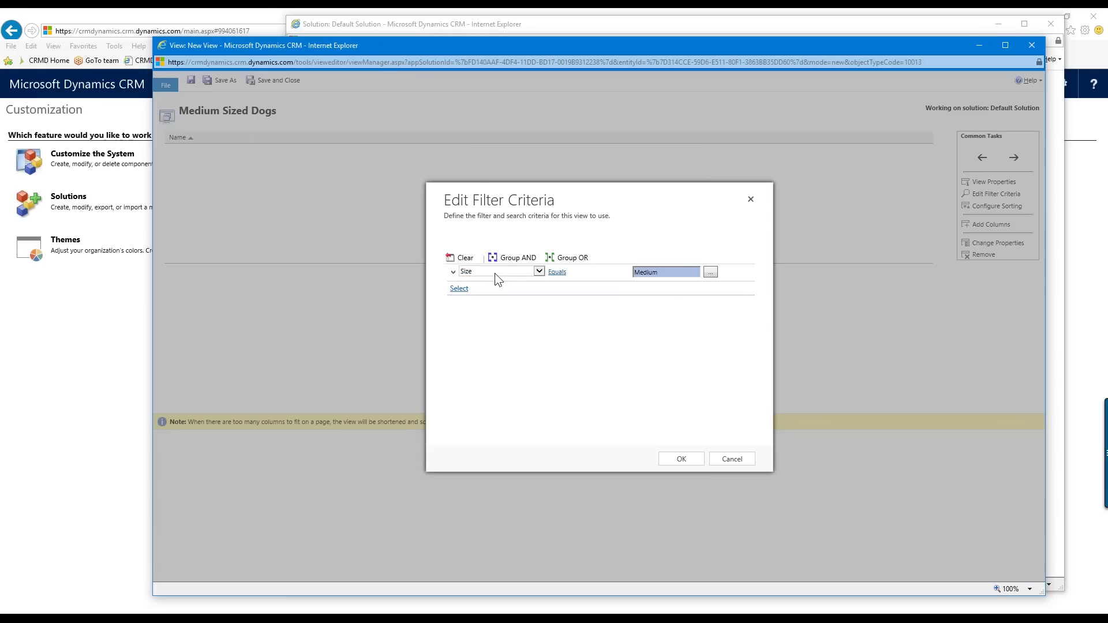
pyautogui.click(689, 460)
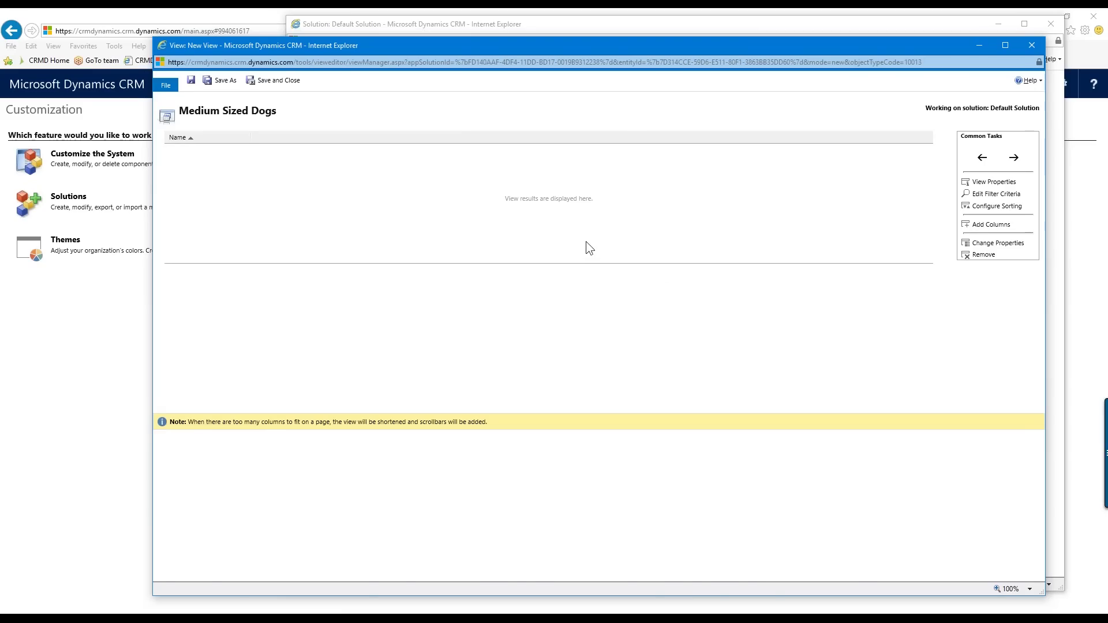
# - Add the Breed, Date of Birth, Dog Owner, Hair Colour and Size columns to the Medium Sized Dogs view
pyautogui.click(210, 141)
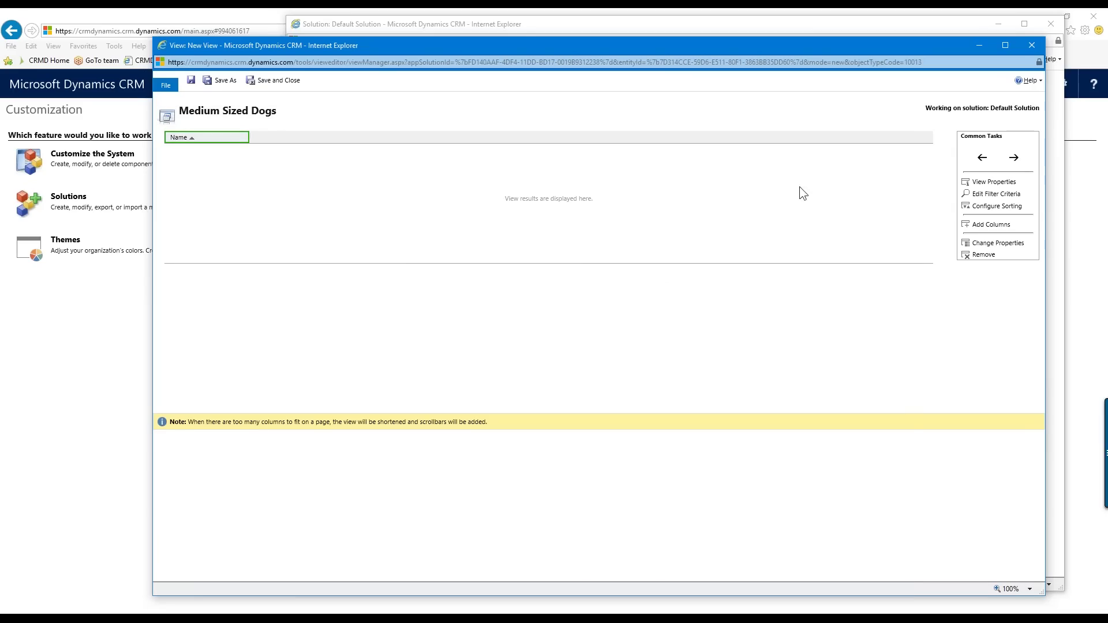
pyautogui.click(988, 227)
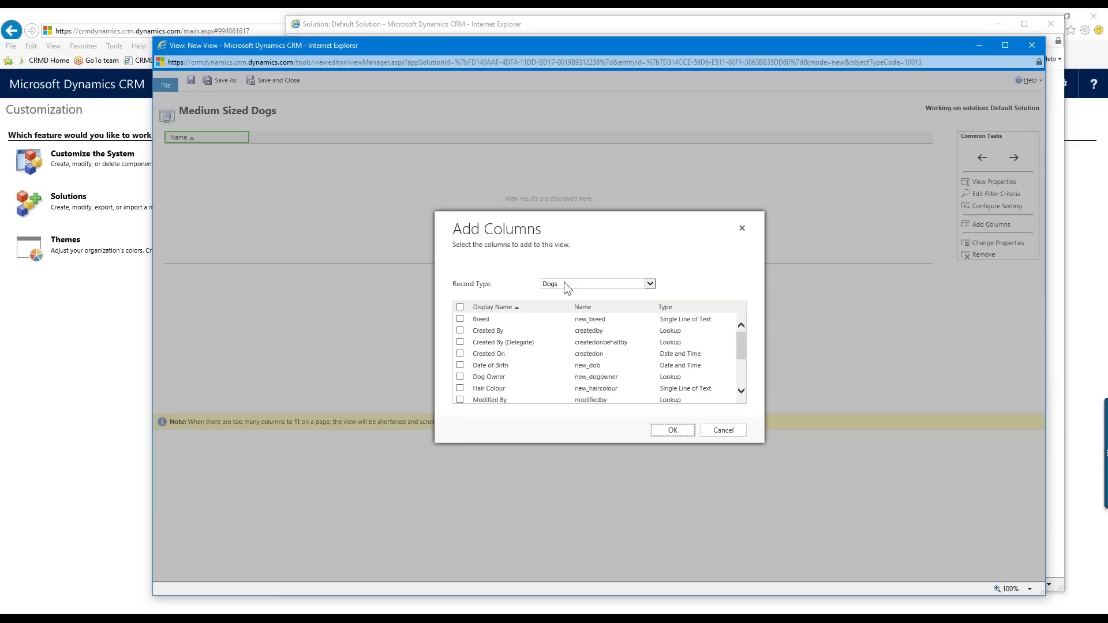
pyautogui.click(460, 319)
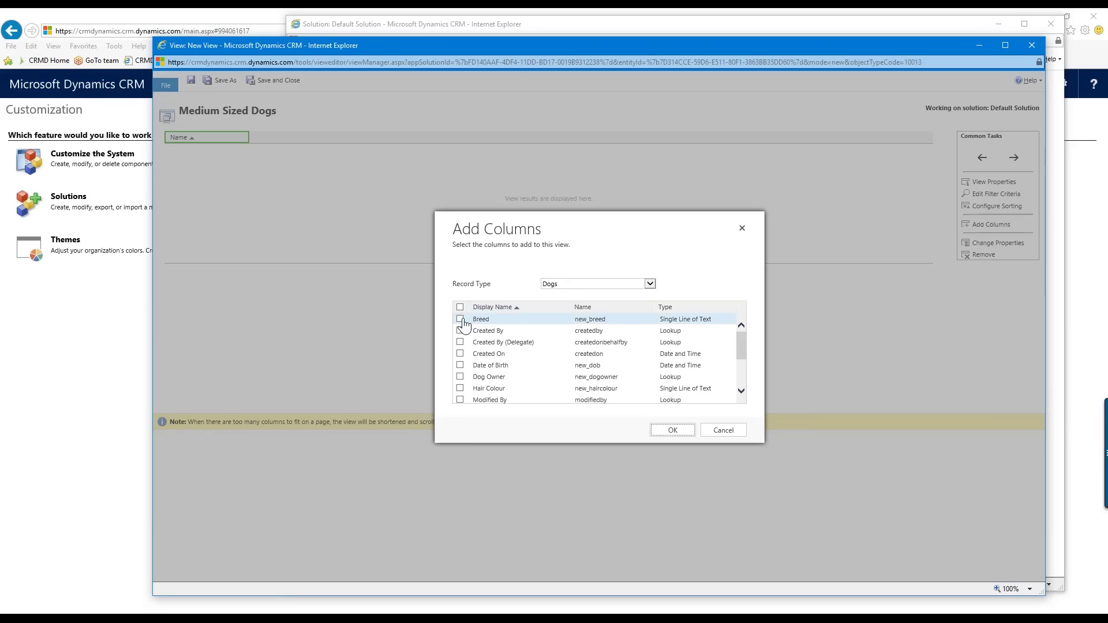
pyautogui.click(460, 366)
pyautogui.click(460, 376)
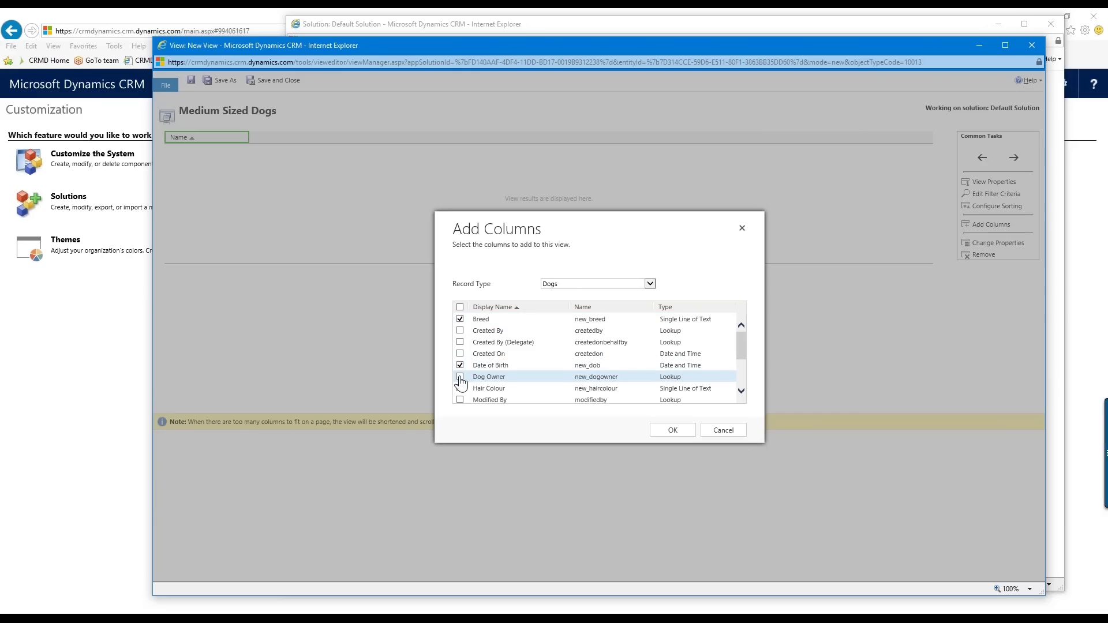
pyautogui.scroll(-2, 507, 366)
pyautogui.scroll(-2, 510, 366)
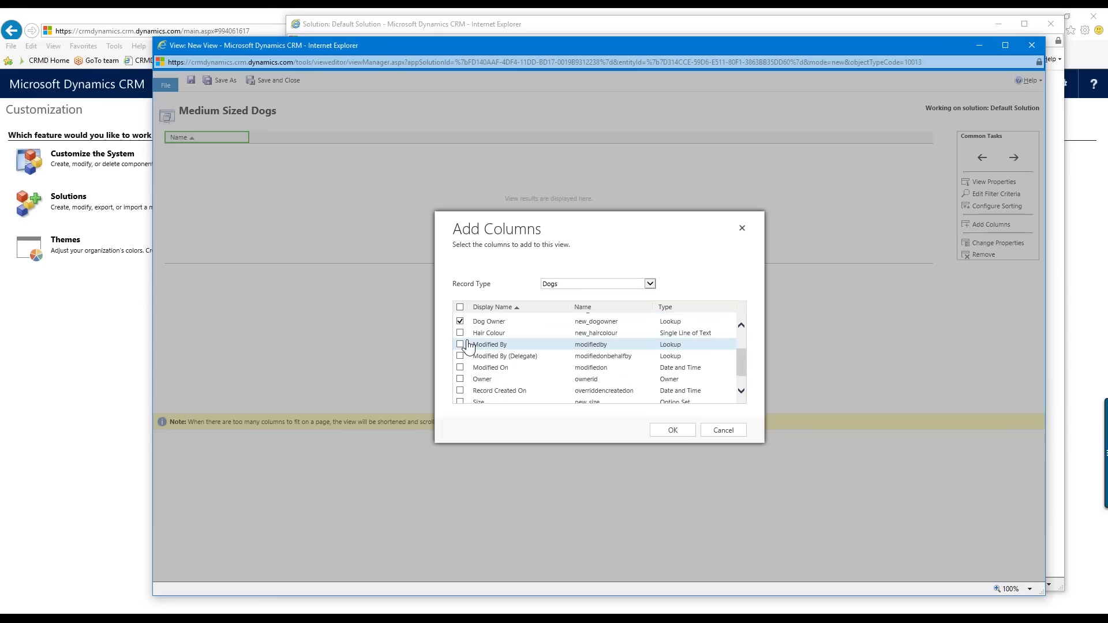
pyautogui.scroll(-2, 461, 340)
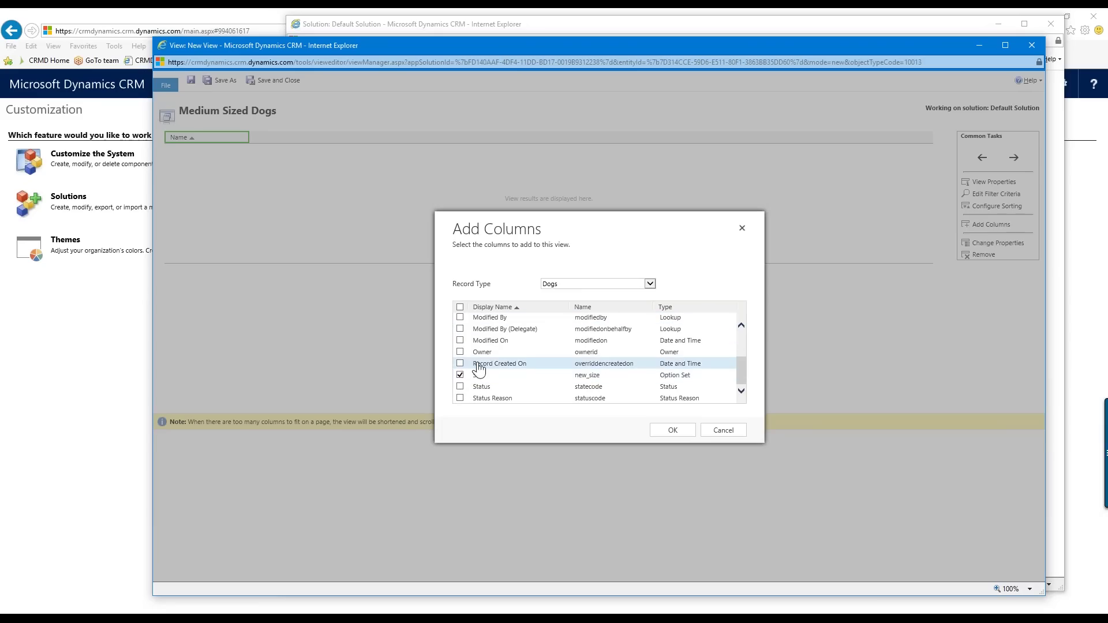
pyautogui.scroll(3, 467, 375)
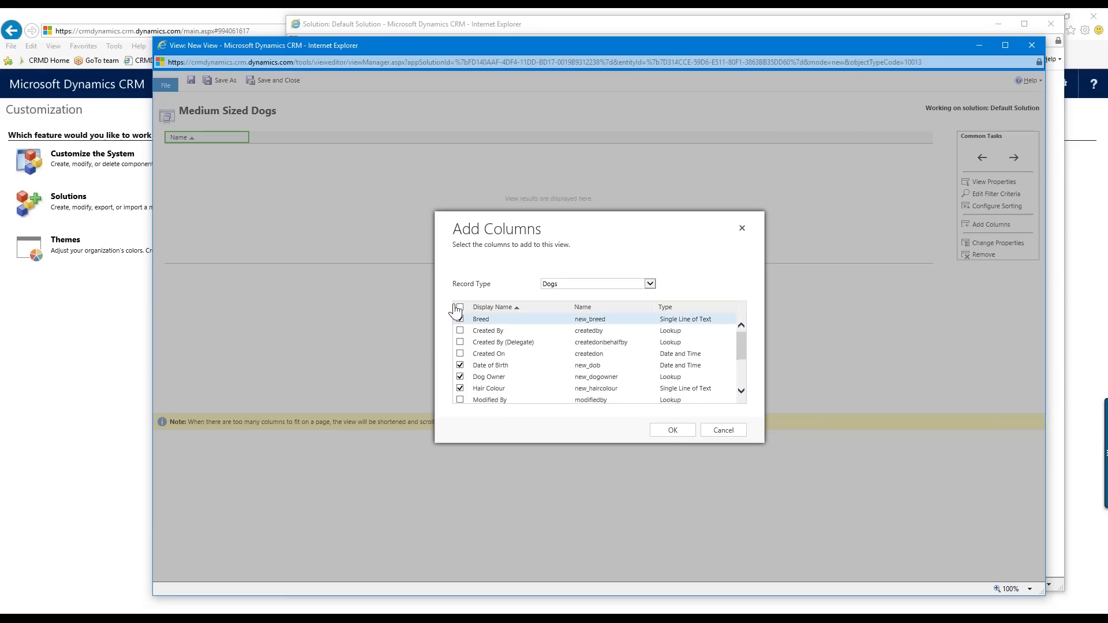
pyautogui.click(676, 433)
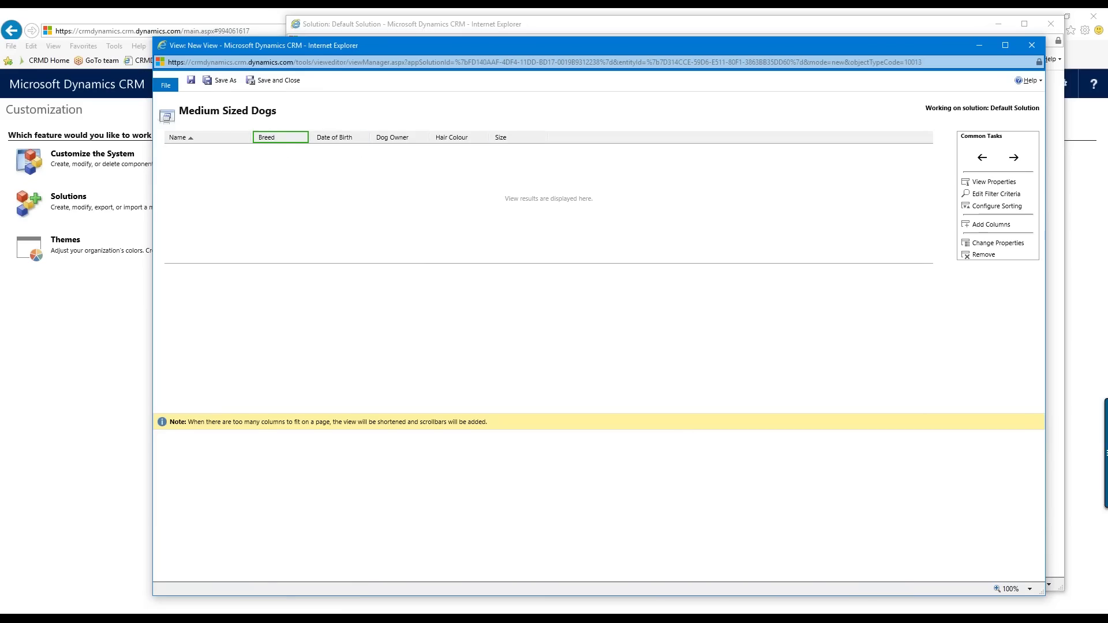
# - Reorder the view's columns so that Date of Birth follows Size and Dog Owner comes last
pyautogui.click(333, 146)
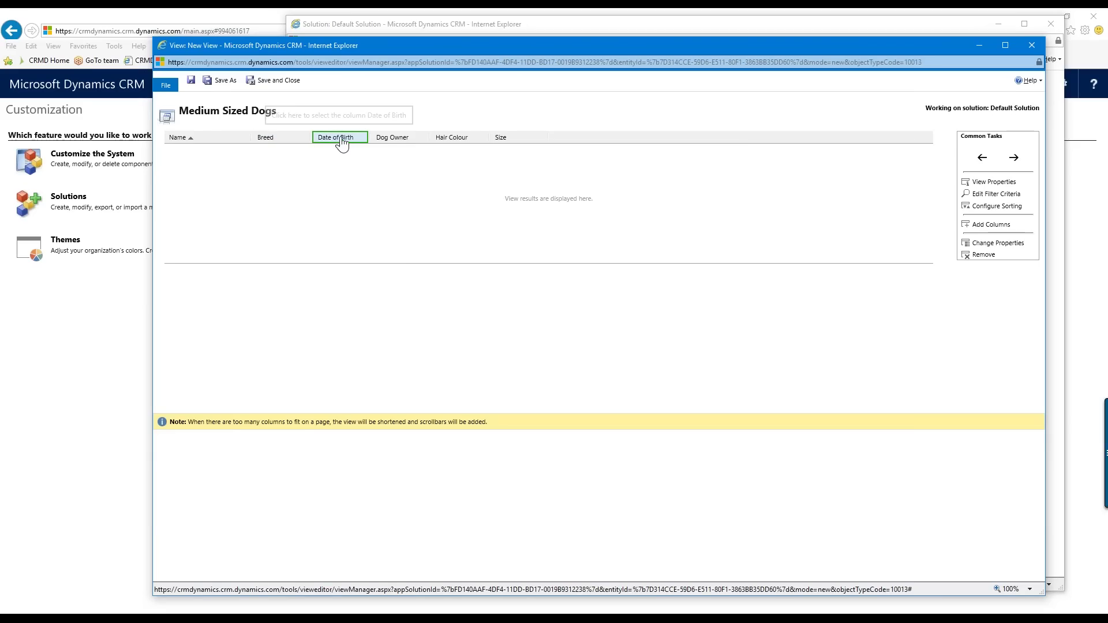
pyautogui.click(1014, 159)
pyautogui.click(1014, 159)
pyautogui.click(1015, 159)
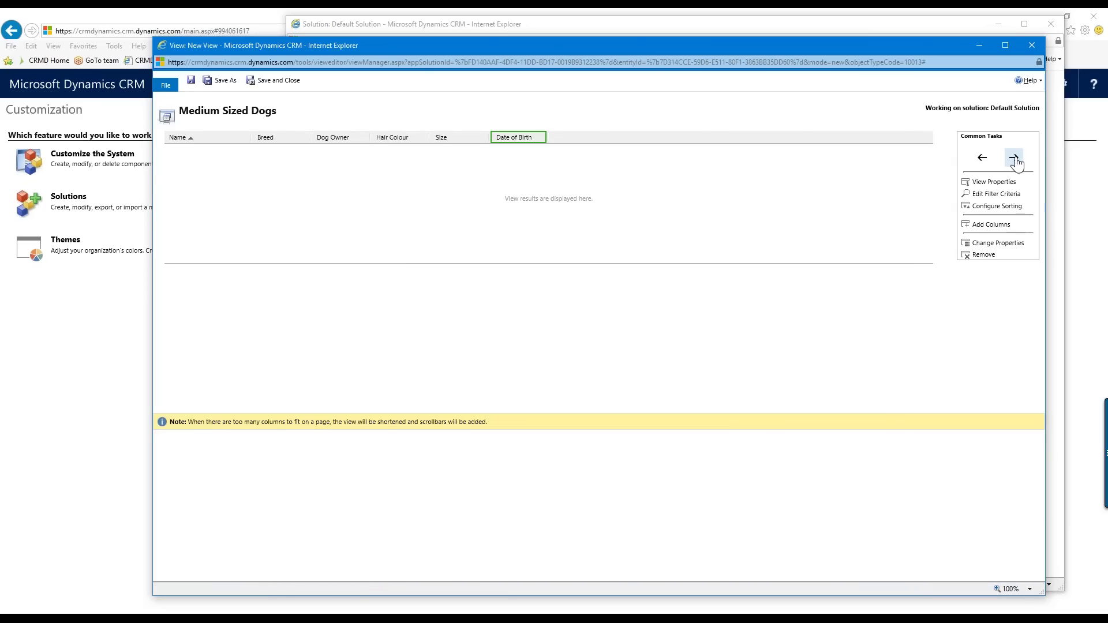
pyautogui.click(344, 144)
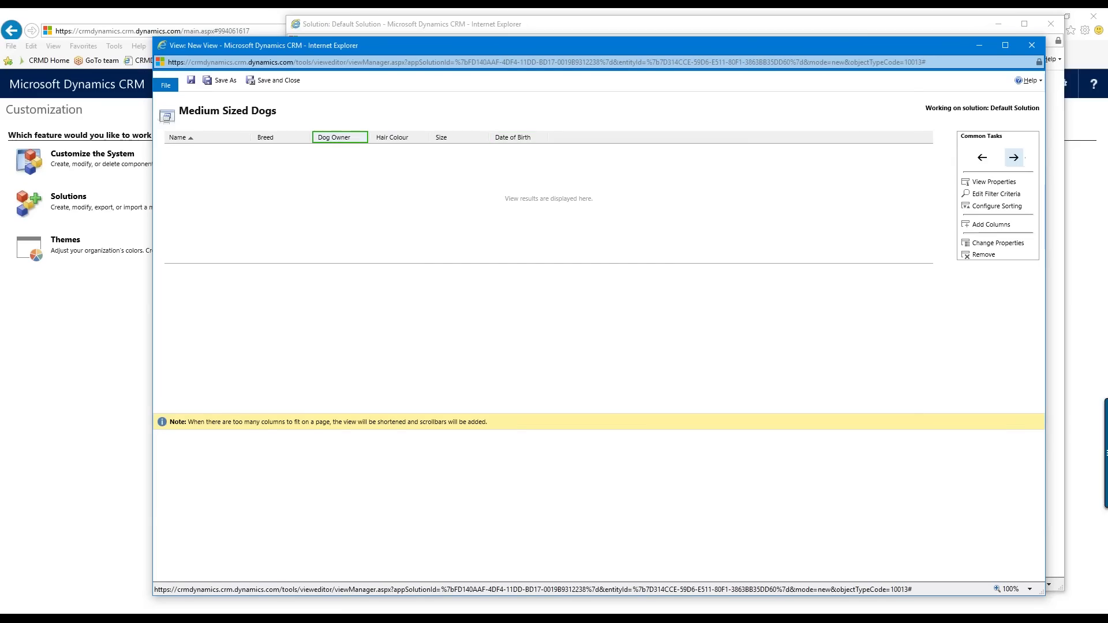
pyautogui.click(1020, 162)
pyautogui.click(1020, 162)
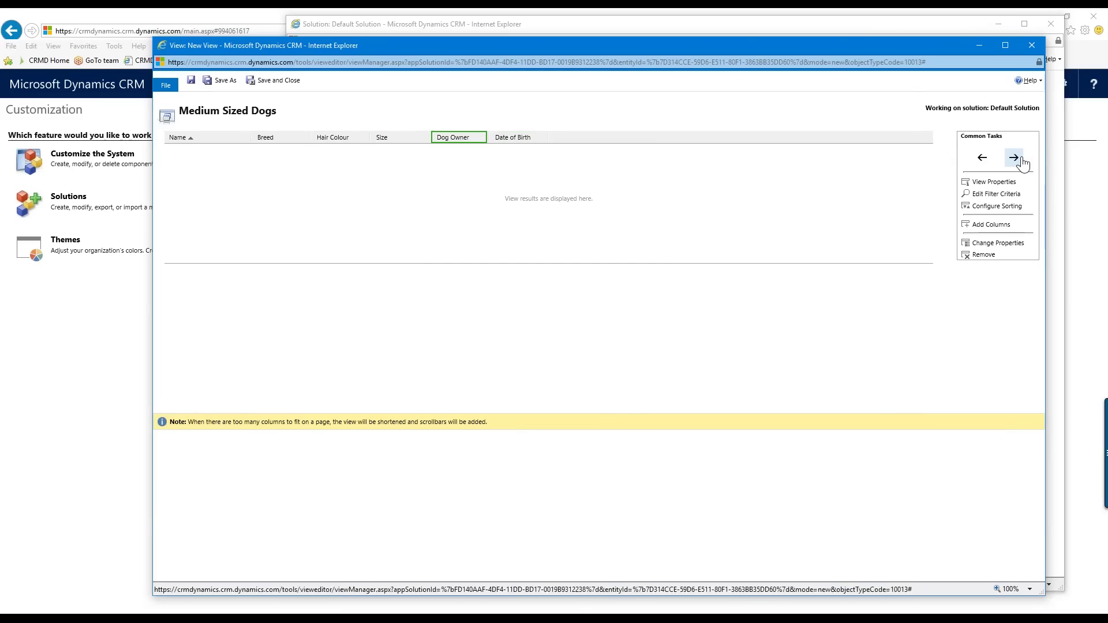
pyautogui.click(1021, 162)
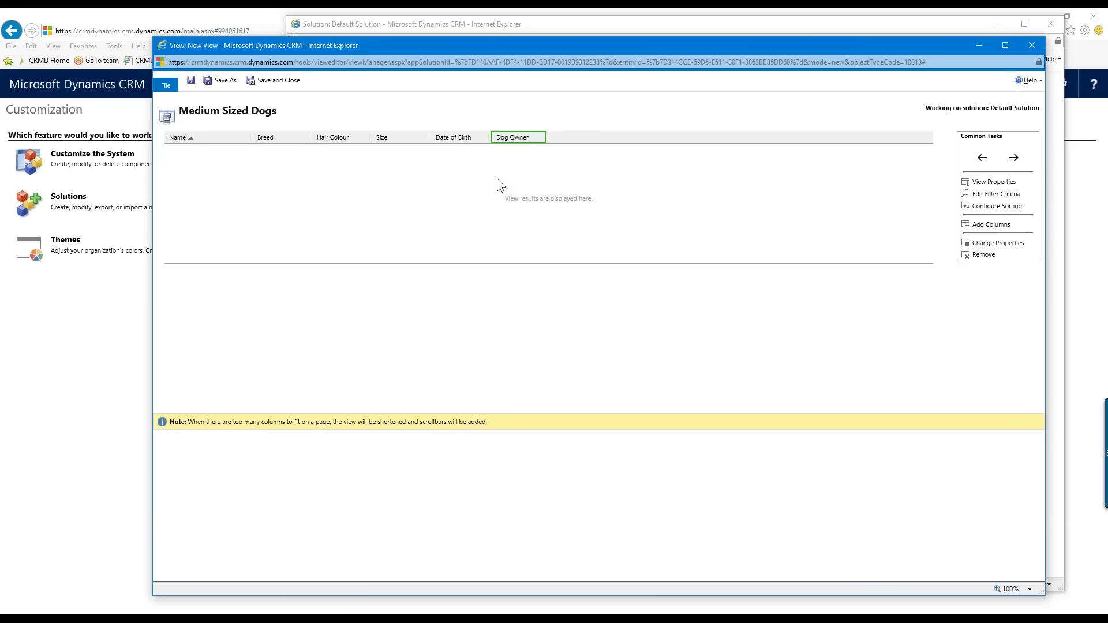
# - Save and close the Medium Sized Dogs view, and publish all customizations
pyautogui.click(280, 79)
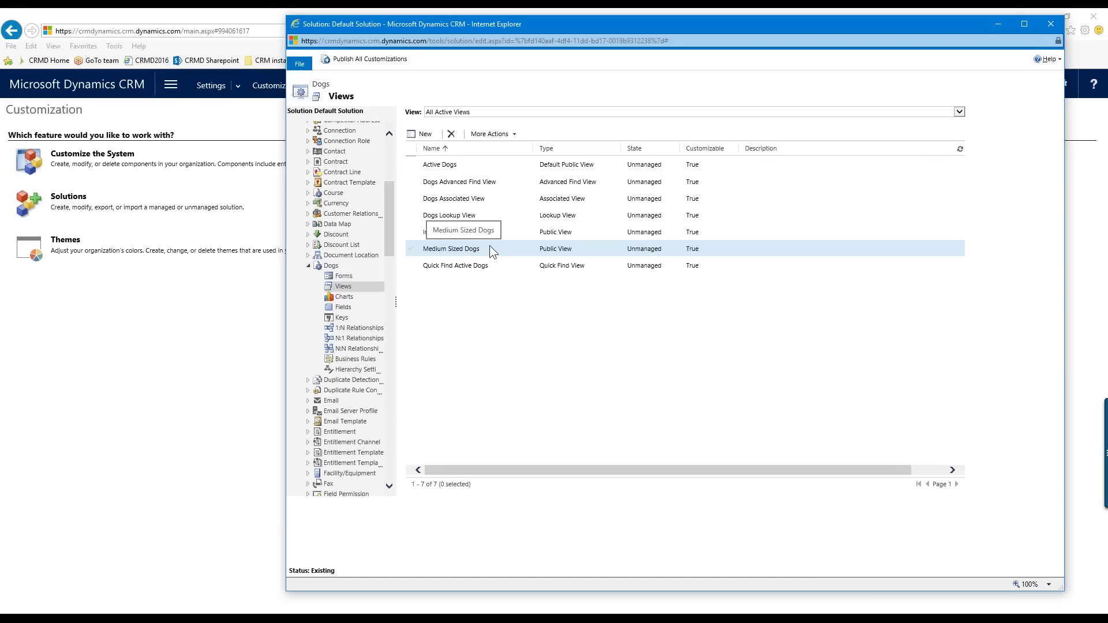
pyautogui.click(381, 58)
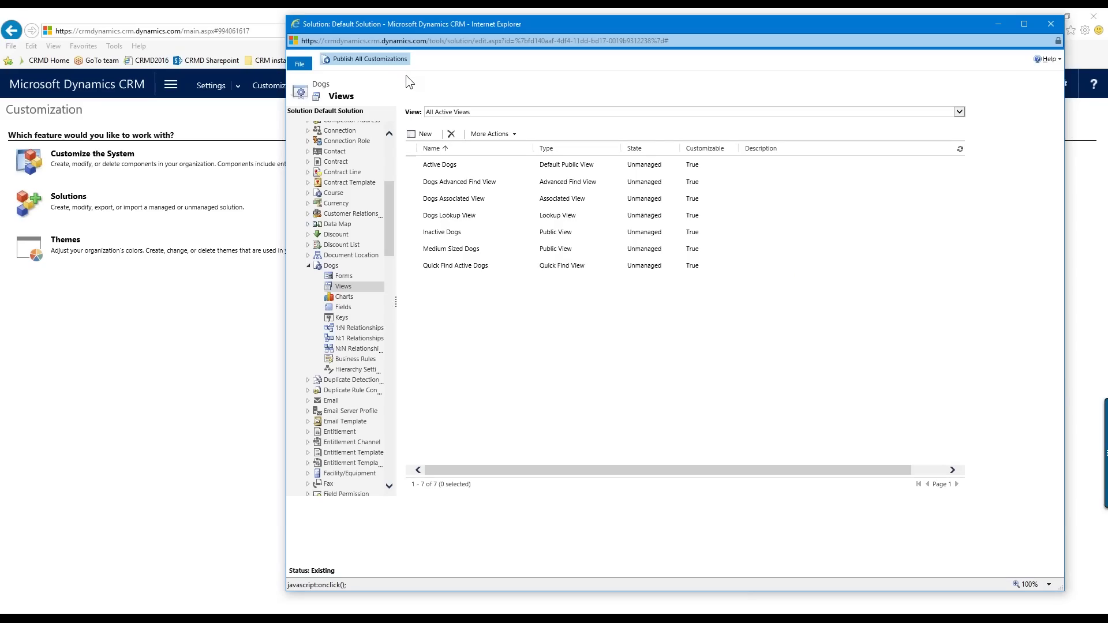
# - Return to the main CRM page, reload it, and open the Dogs records from the Sales area
pyautogui.click(244, 316)
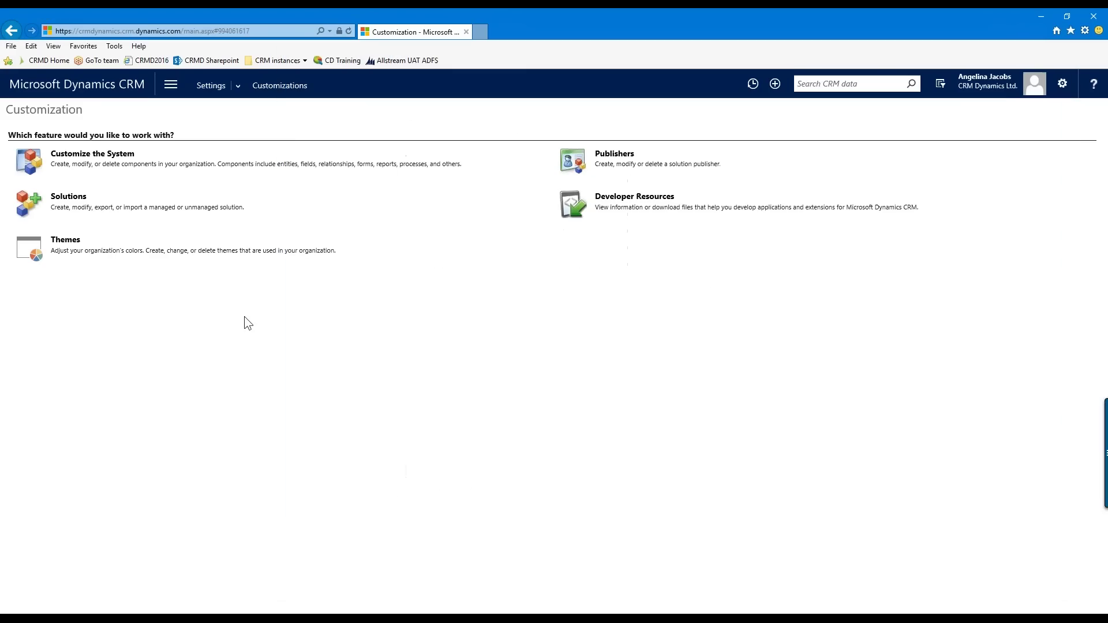
pyautogui.click(349, 31)
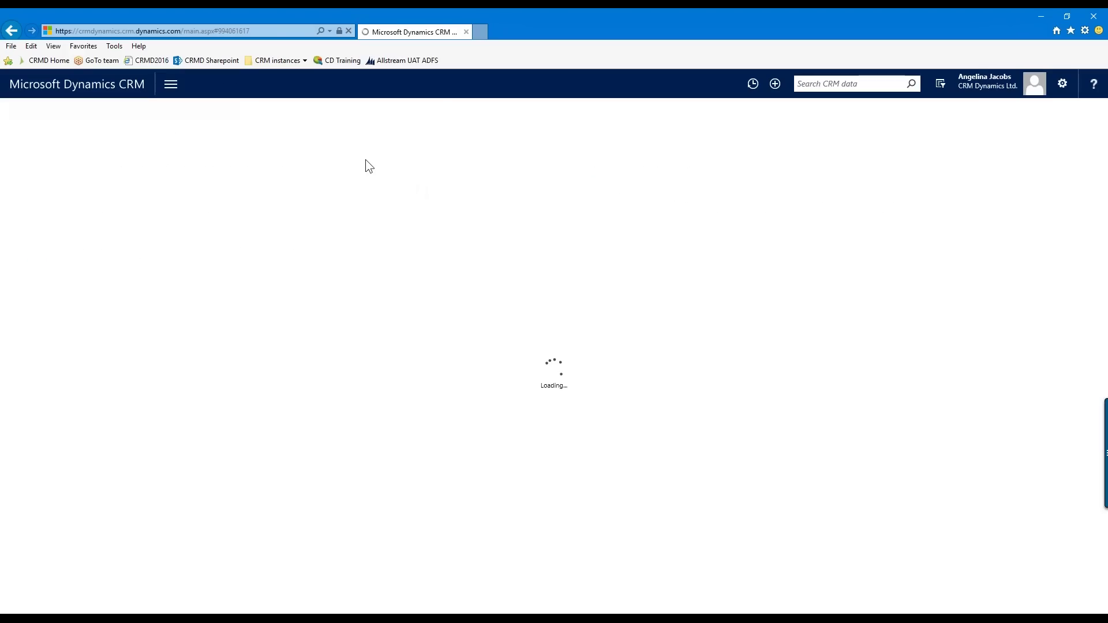
pyautogui.click(172, 86)
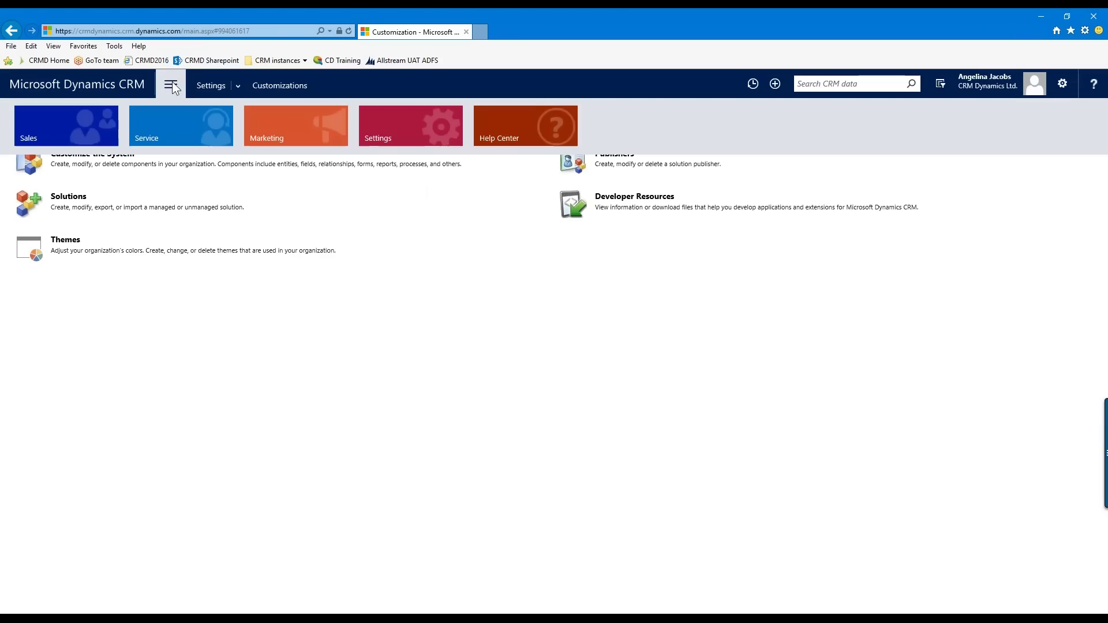
pyautogui.click(89, 124)
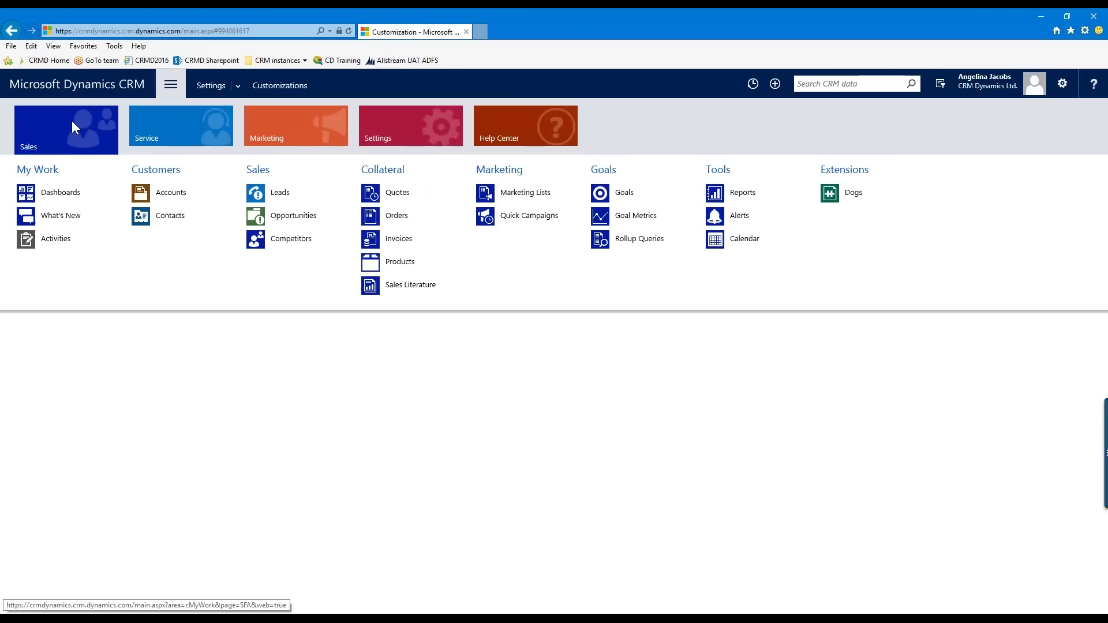
pyautogui.click(855, 198)
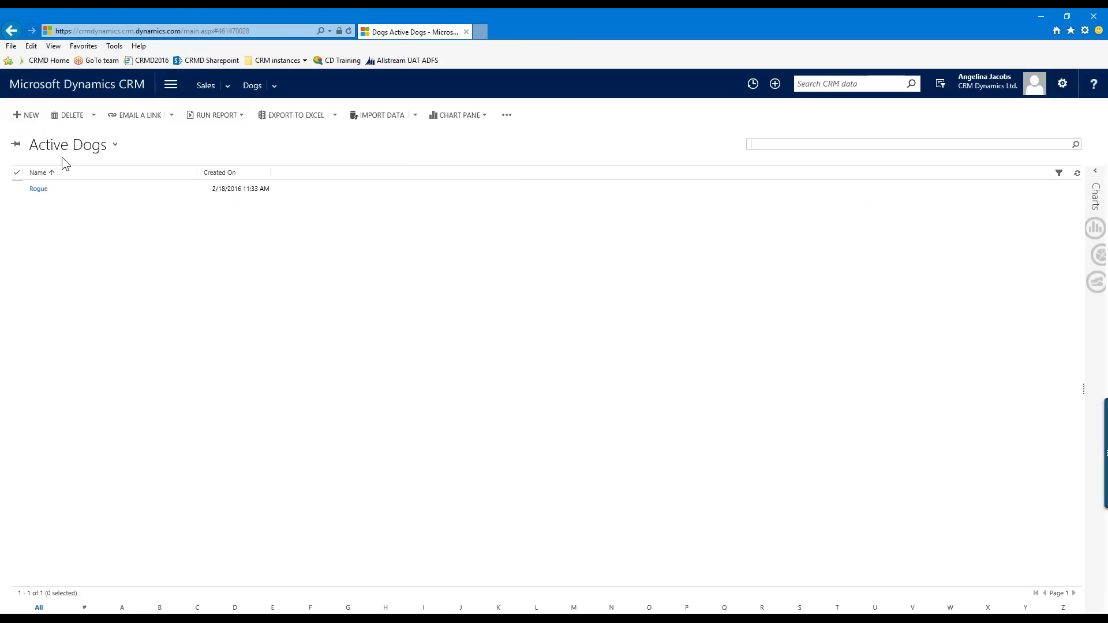
# - Compare the Medium Sized Dogs view with Active Dogs, and pin Medium Sized Dogs as the default view
pyautogui.click(115, 145)
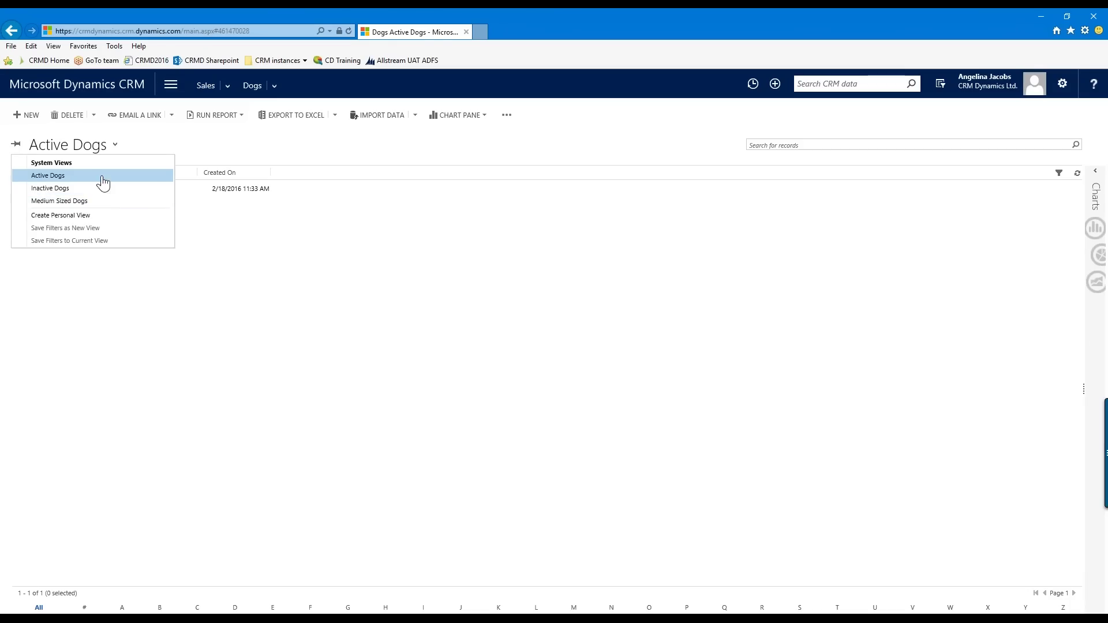
pyautogui.click(66, 205)
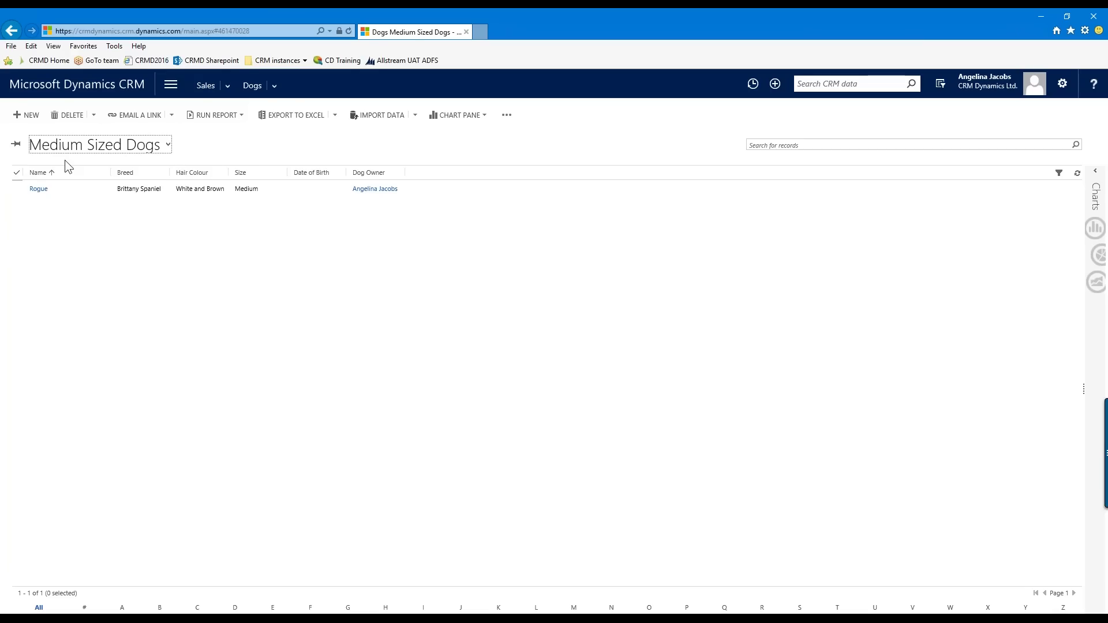
pyautogui.click(168, 145)
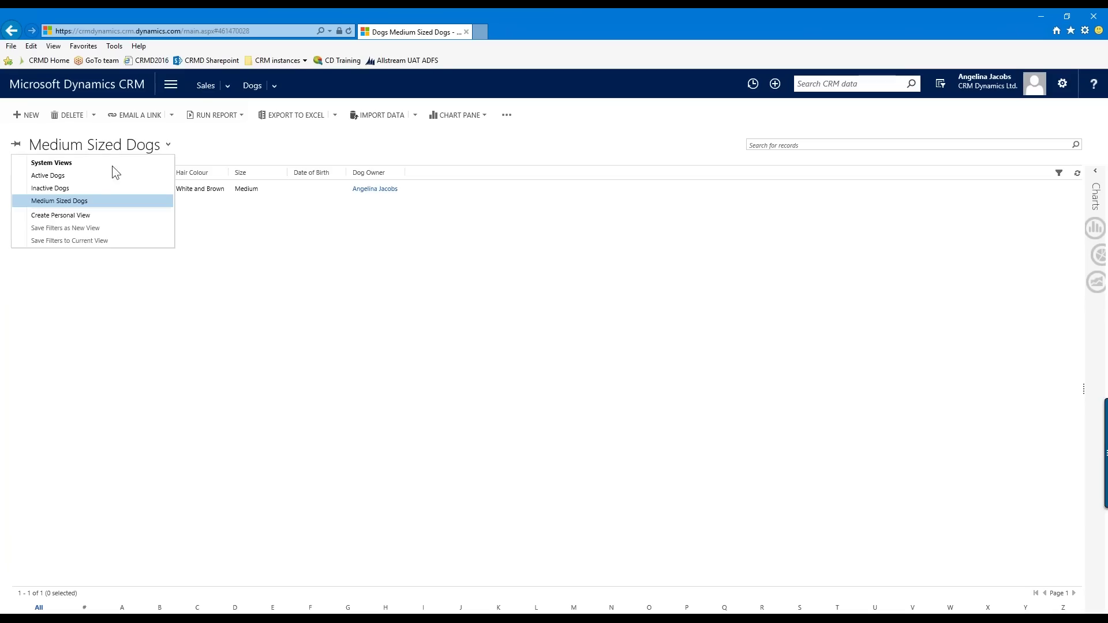
pyautogui.click(48, 175)
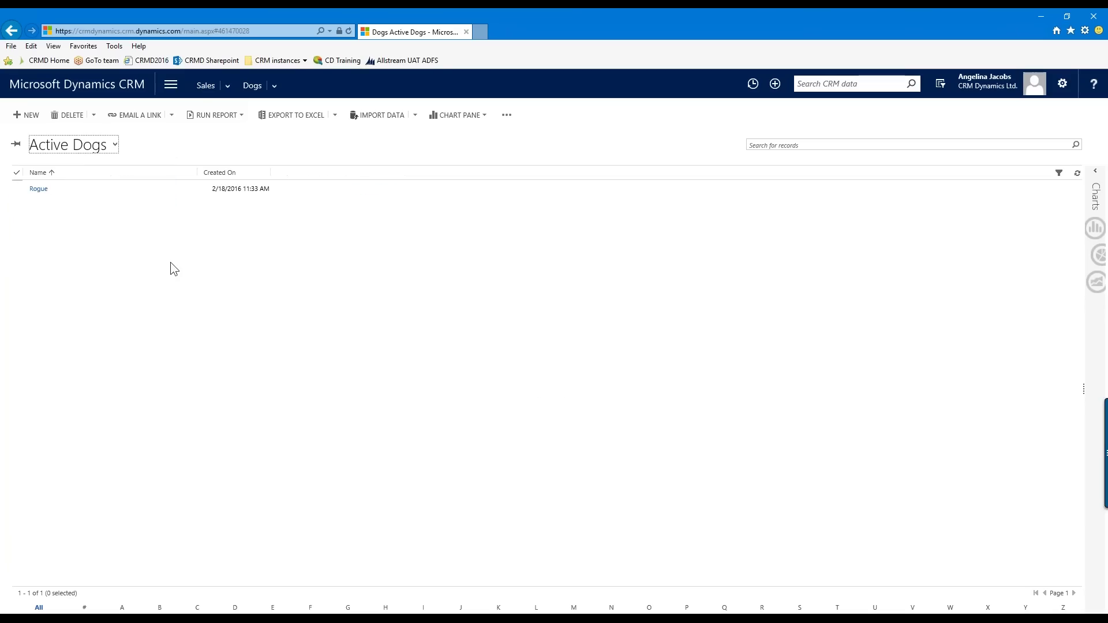
pyautogui.click(115, 145)
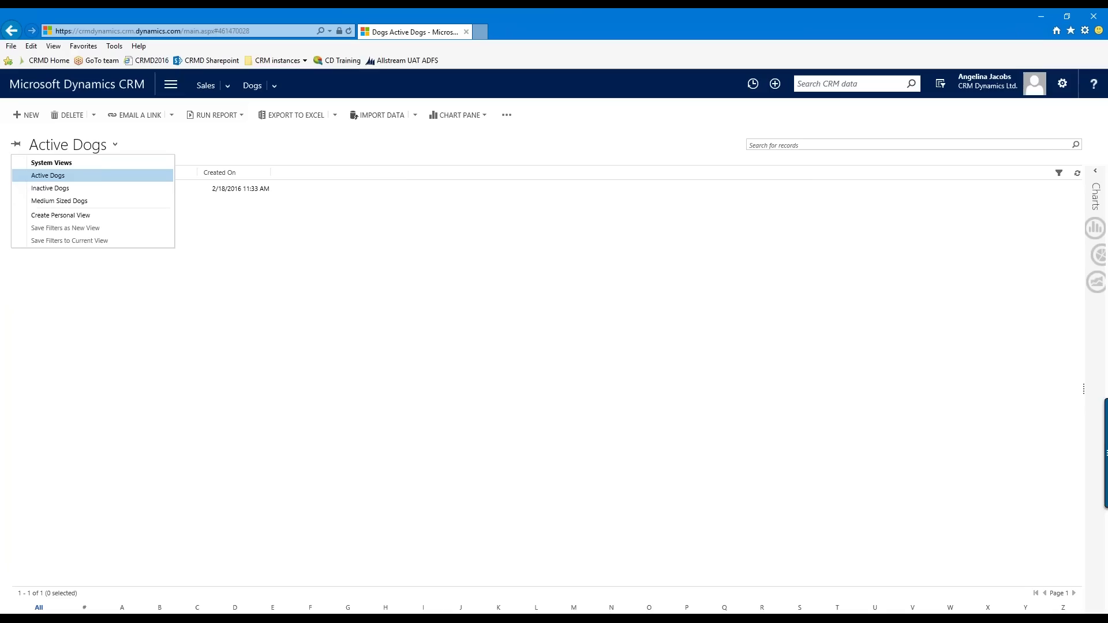
pyautogui.click(52, 203)
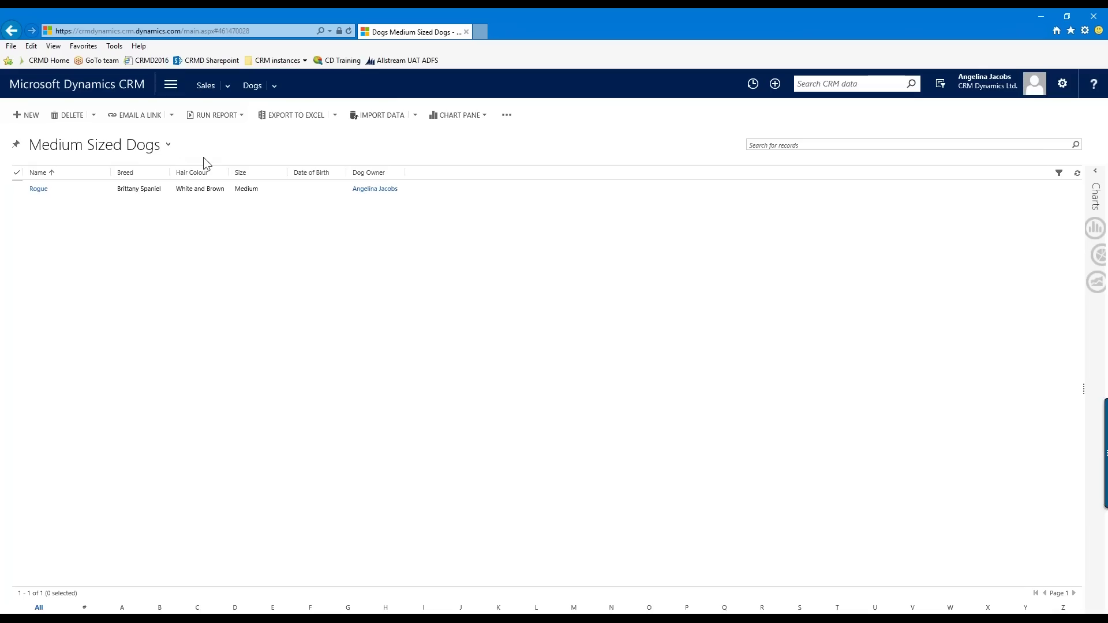
pyautogui.click(169, 146)
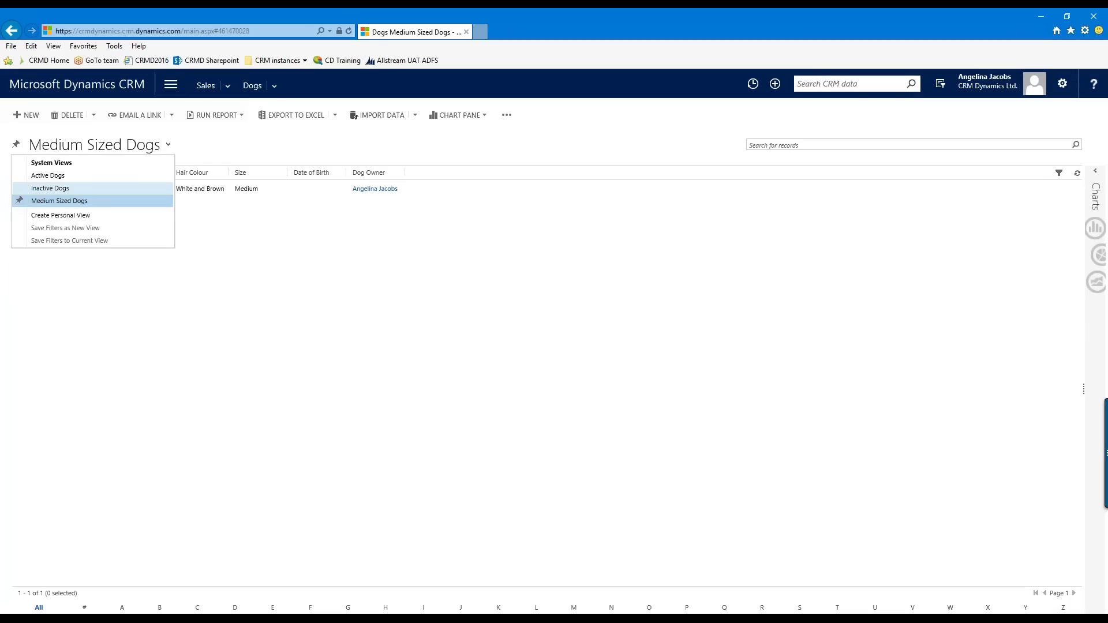
pyautogui.click(56, 221)
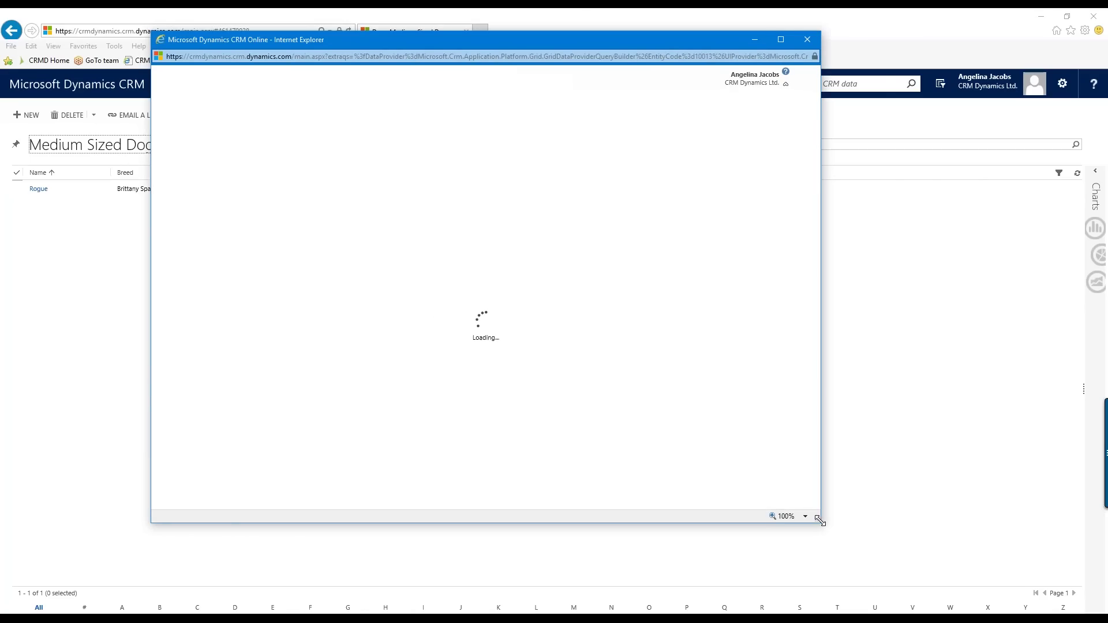
pyautogui.moveTo(820, 520); pyautogui.dragTo(934, 579)
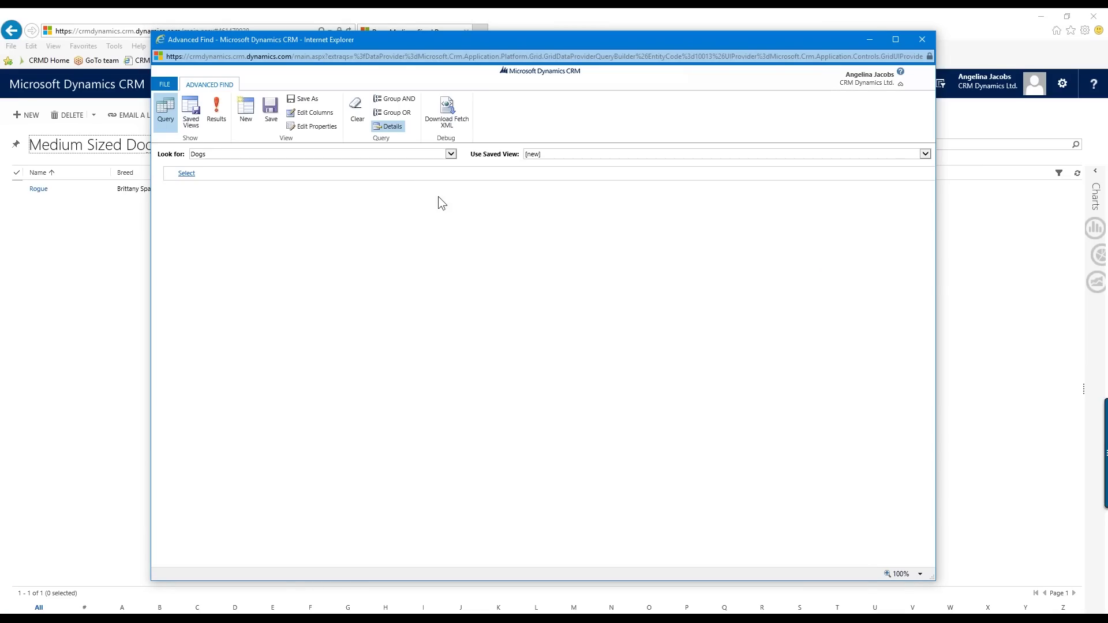
pyautogui.click(925, 40)
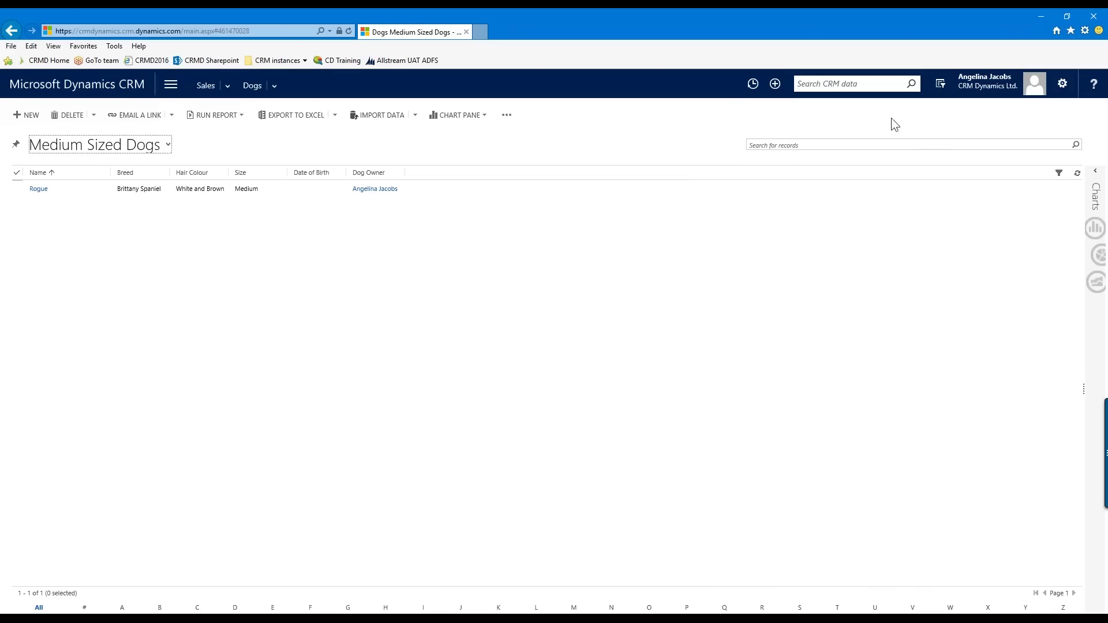
# - Open Advanced Find, enlarge its window, and start a new query on Dogs
pyautogui.click(942, 85)
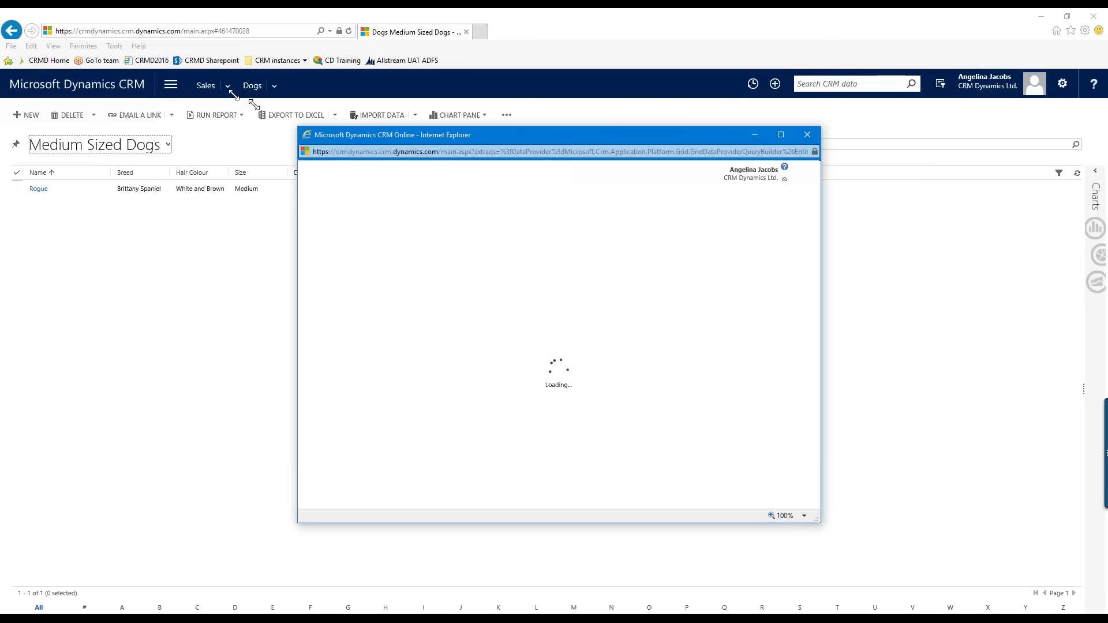
pyautogui.moveTo(233, 96); pyautogui.dragTo(140, 36)
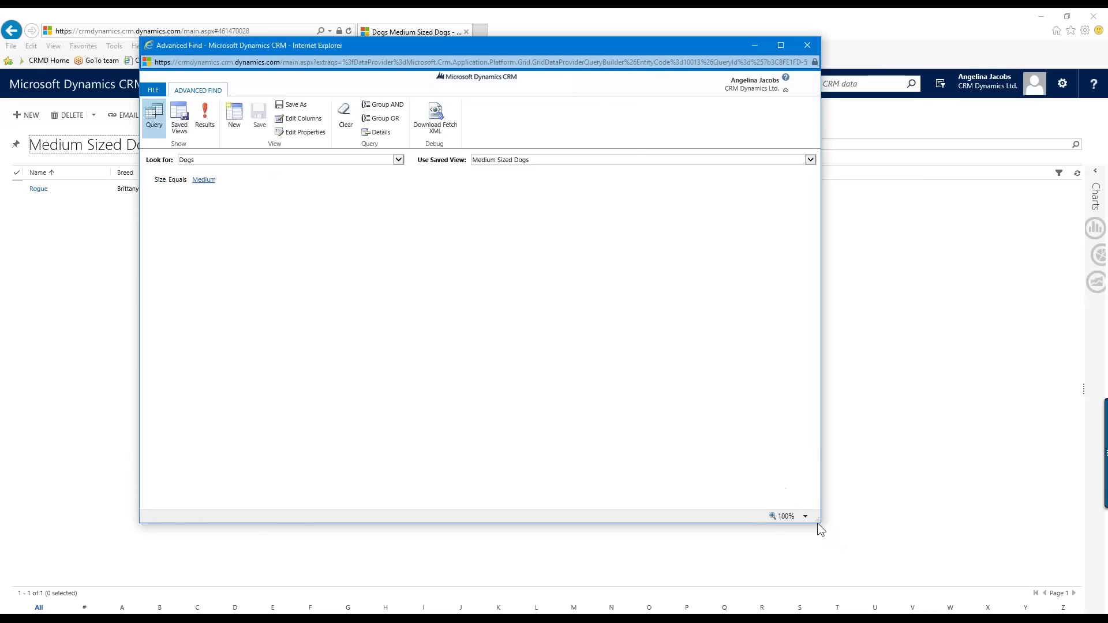
pyautogui.moveTo(817, 523); pyautogui.dragTo(927, 577)
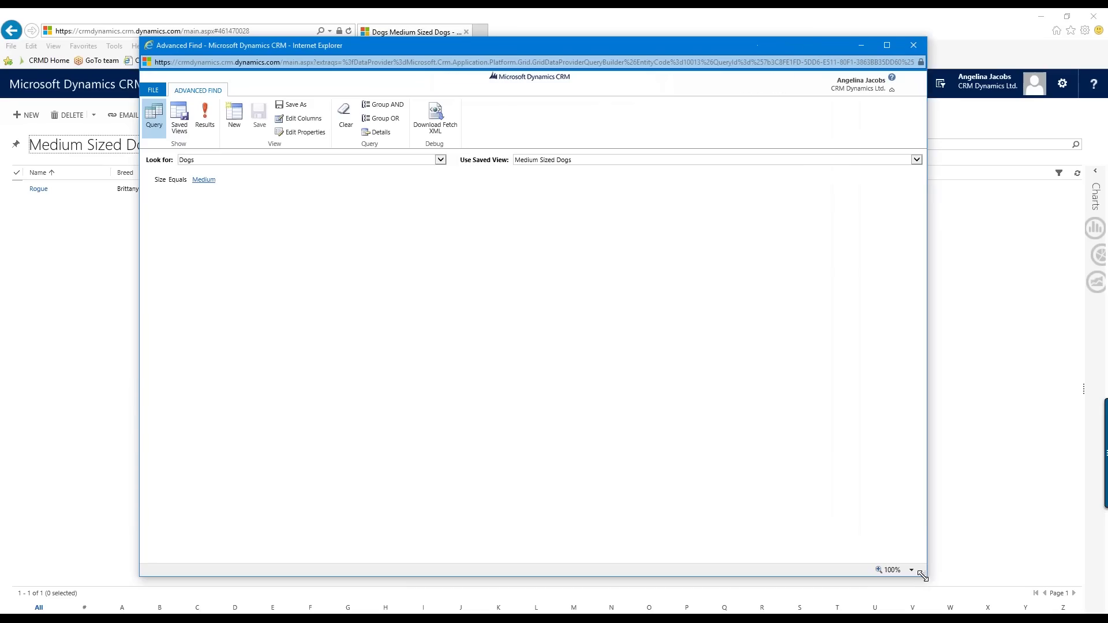
pyautogui.click(231, 174)
pyautogui.click(235, 126)
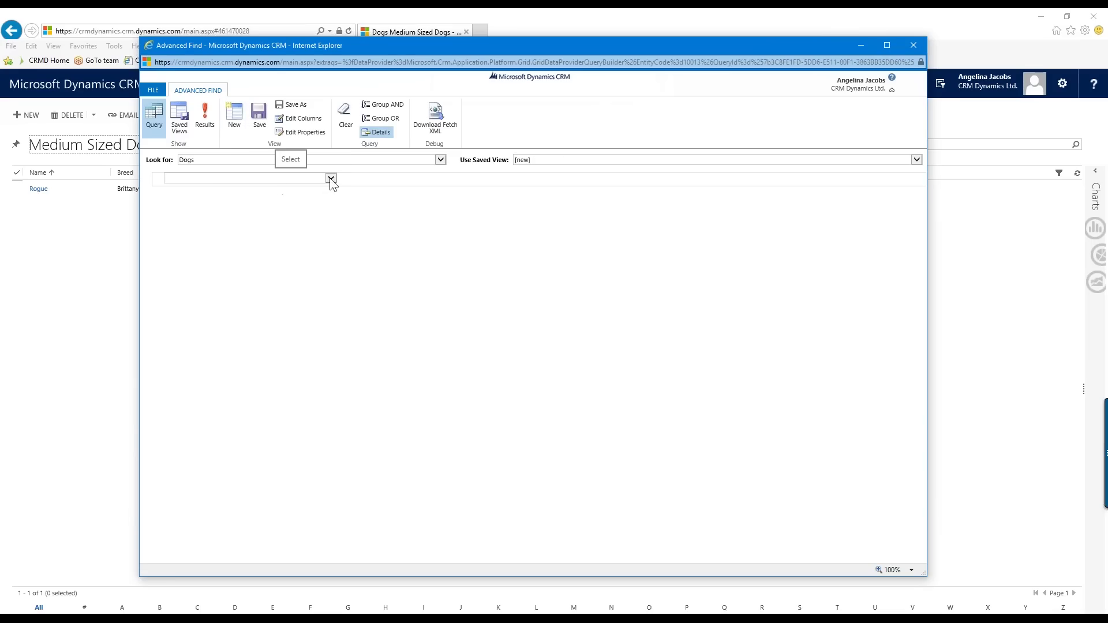
# - Add a query condition where Size equals Small
pyautogui.click(331, 179)
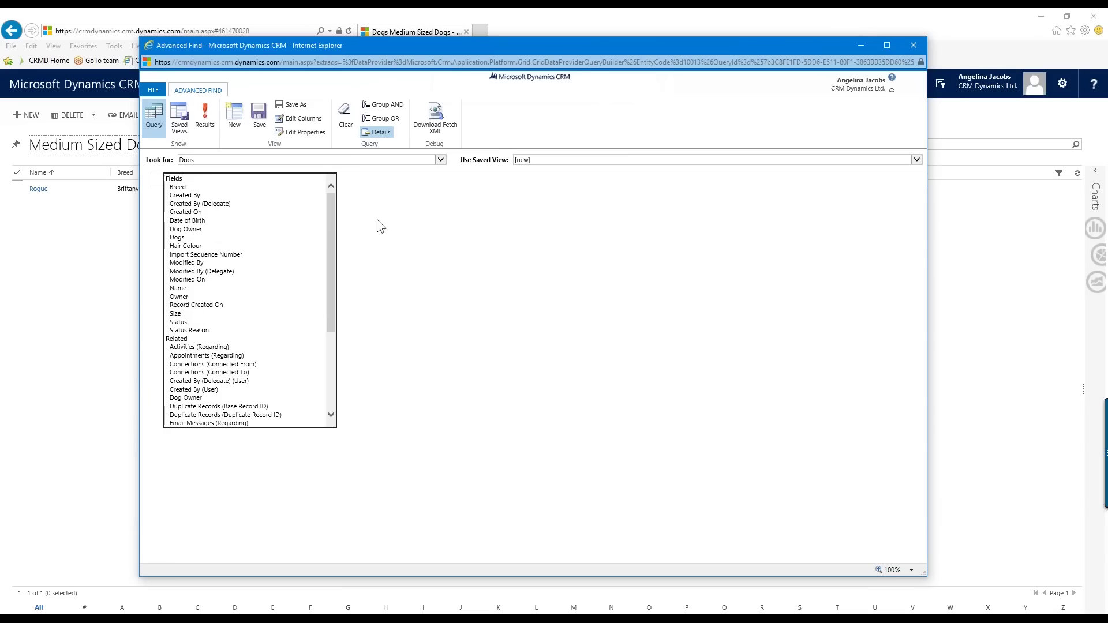
pyautogui.click(231, 188)
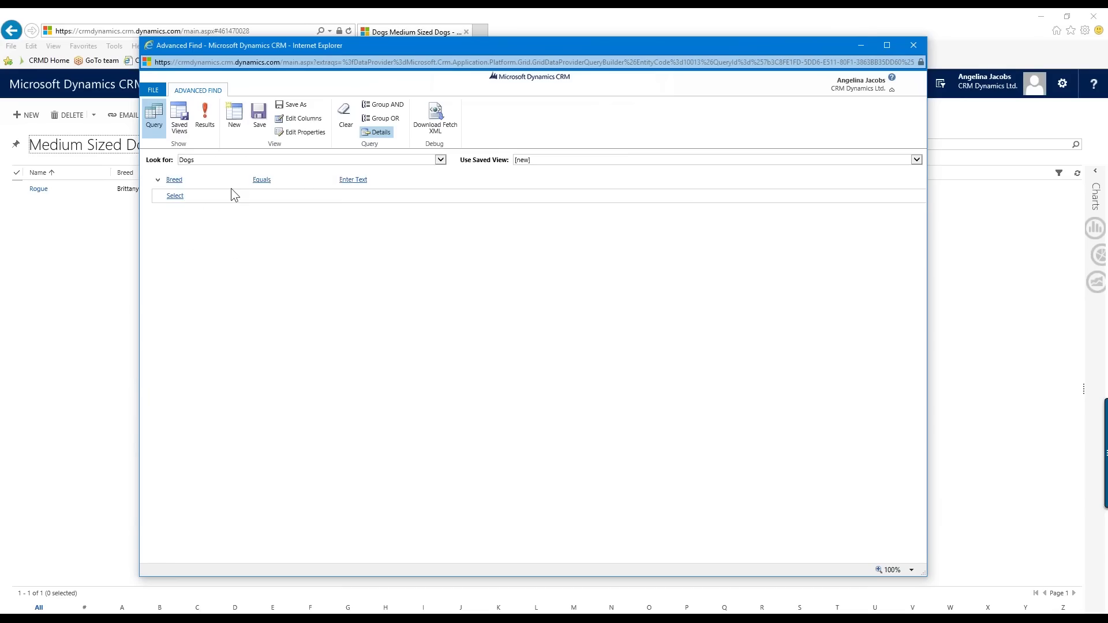
pyautogui.click(244, 184)
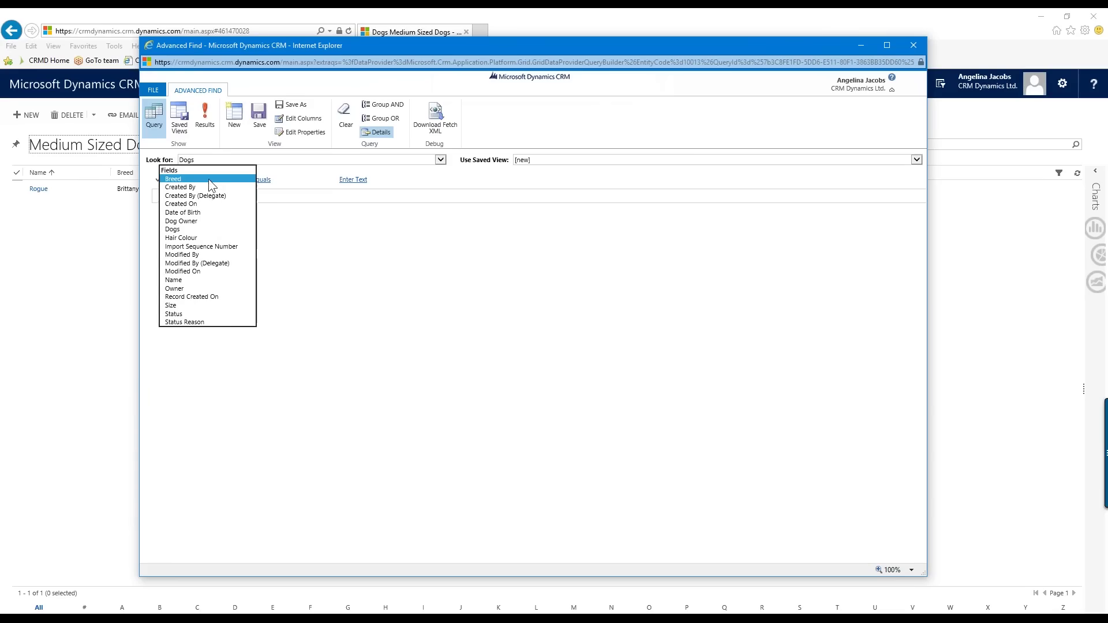
pyautogui.click(205, 306)
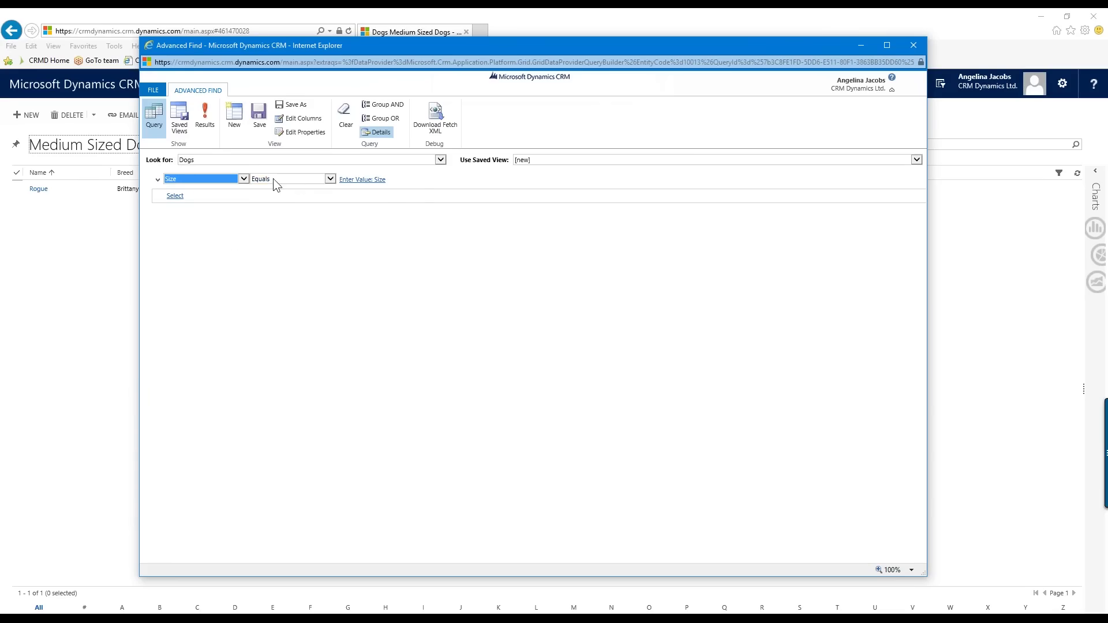
pyautogui.click(393, 179)
pyautogui.click(415, 181)
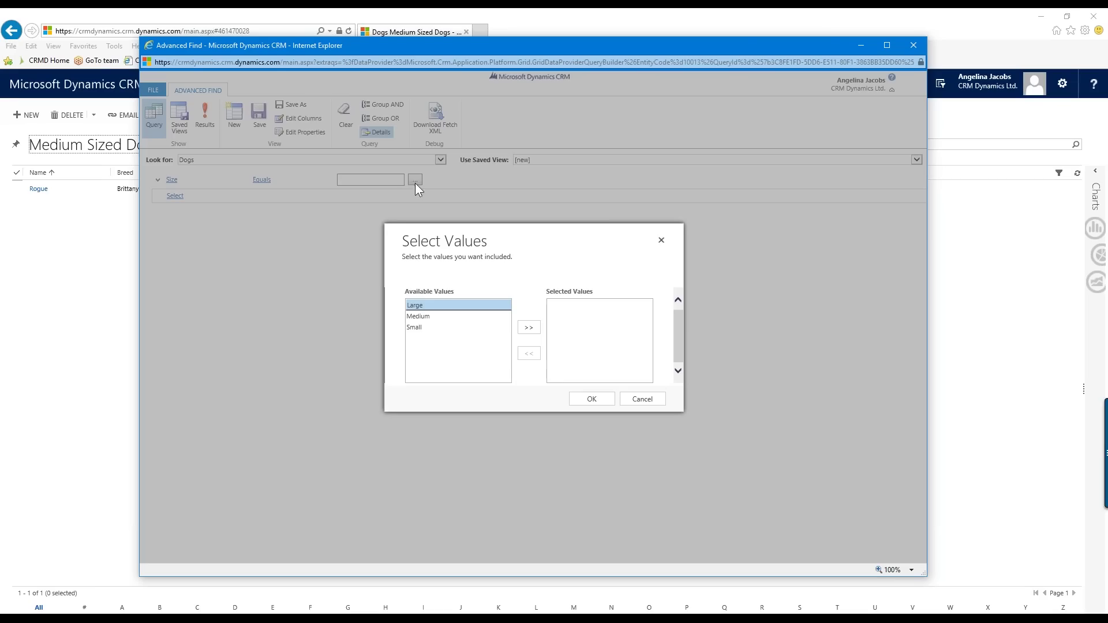
pyautogui.click(414, 328)
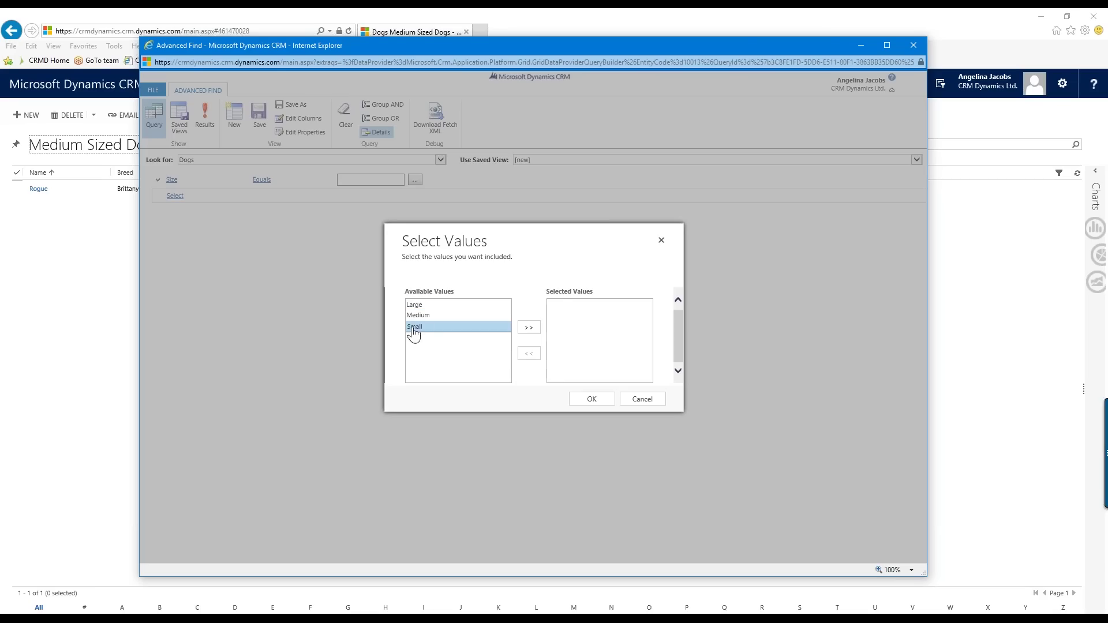
pyautogui.click(529, 327)
pyautogui.click(591, 399)
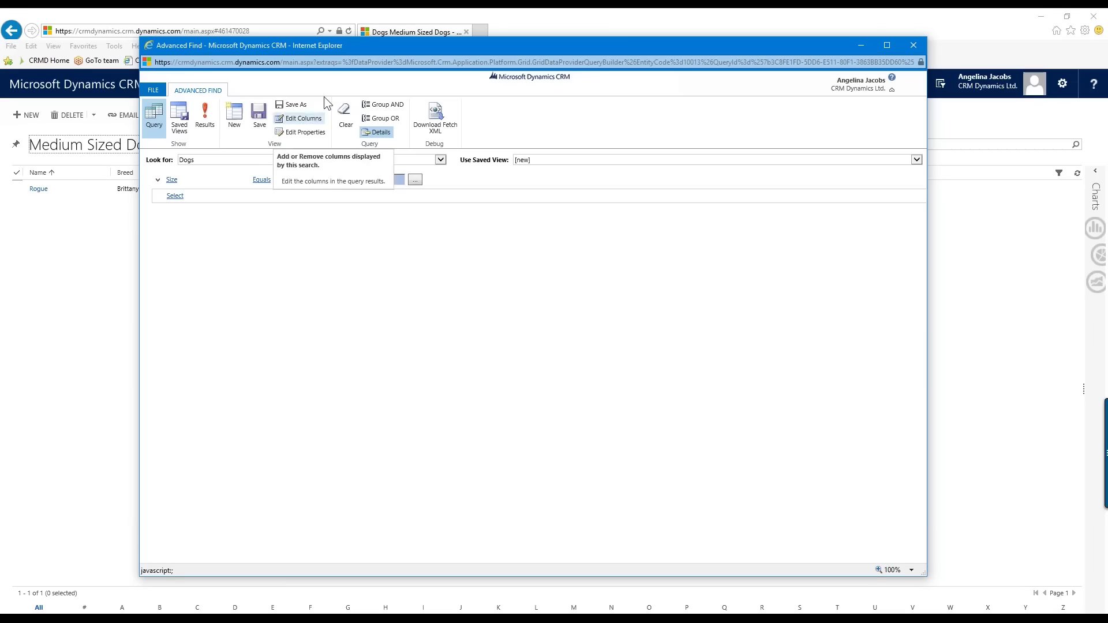
# - Add the Breed, Dog Owner and Size columns to the new query's results
pyautogui.click(298, 121)
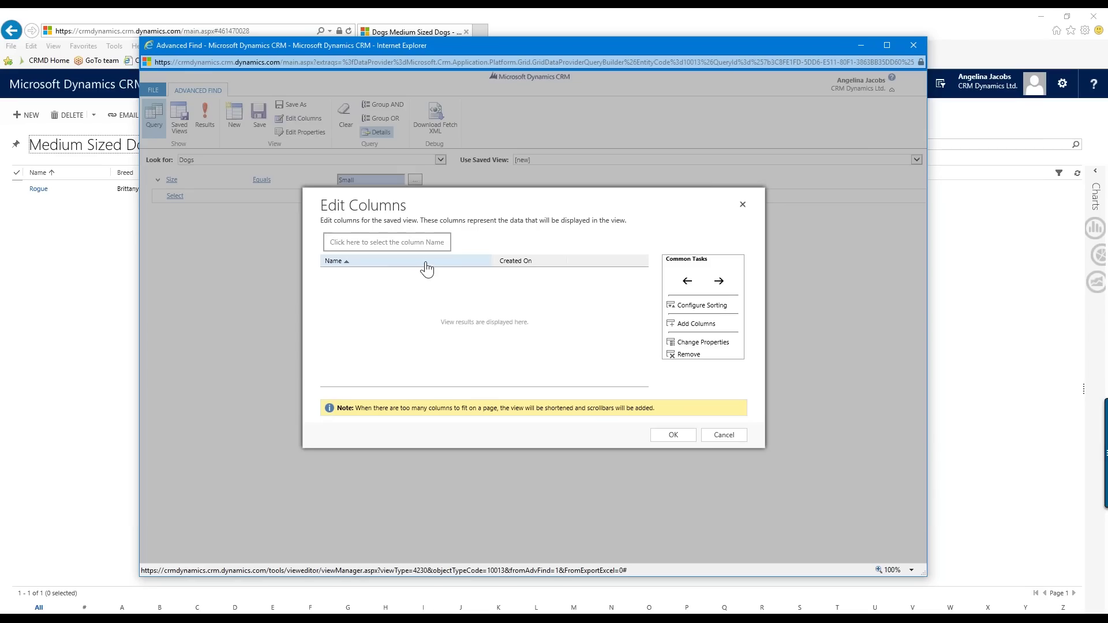
pyautogui.click(372, 266)
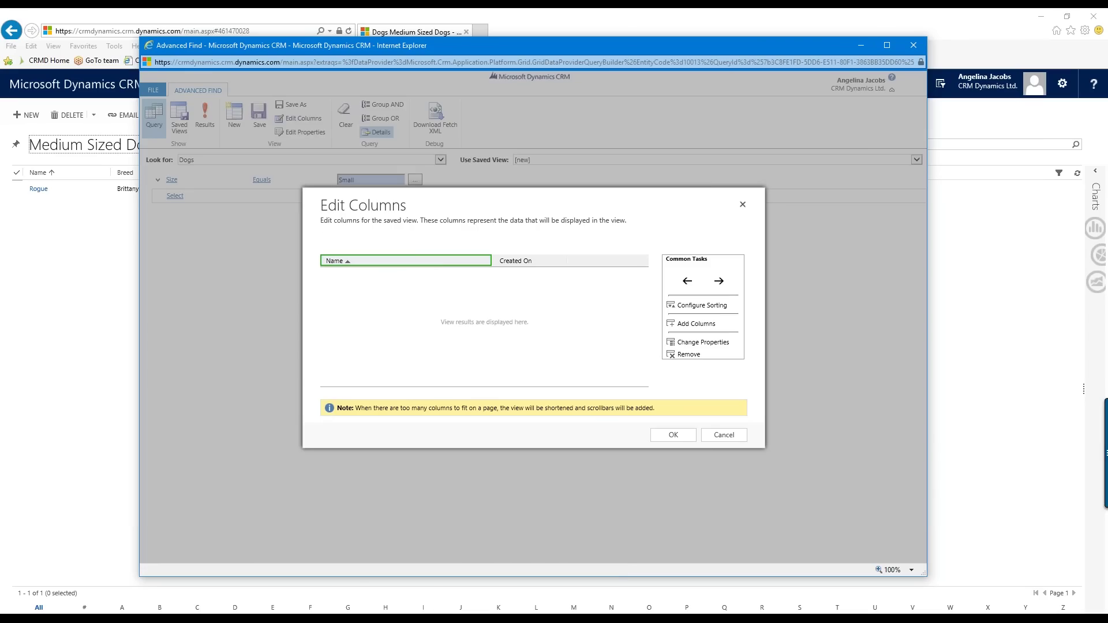
pyautogui.click(716, 327)
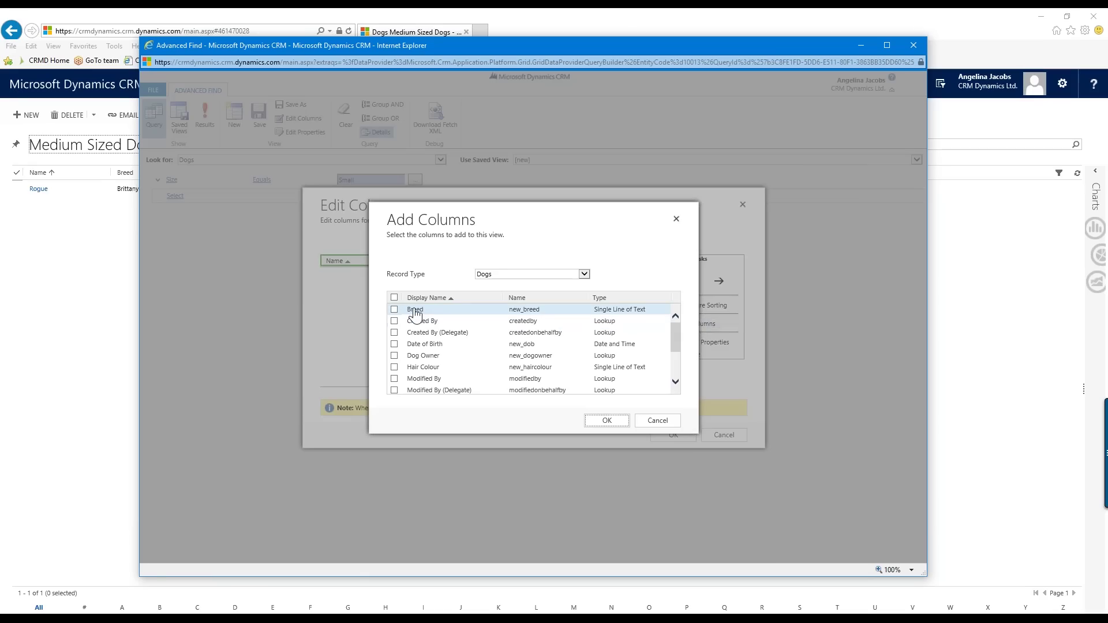
pyautogui.click(415, 312)
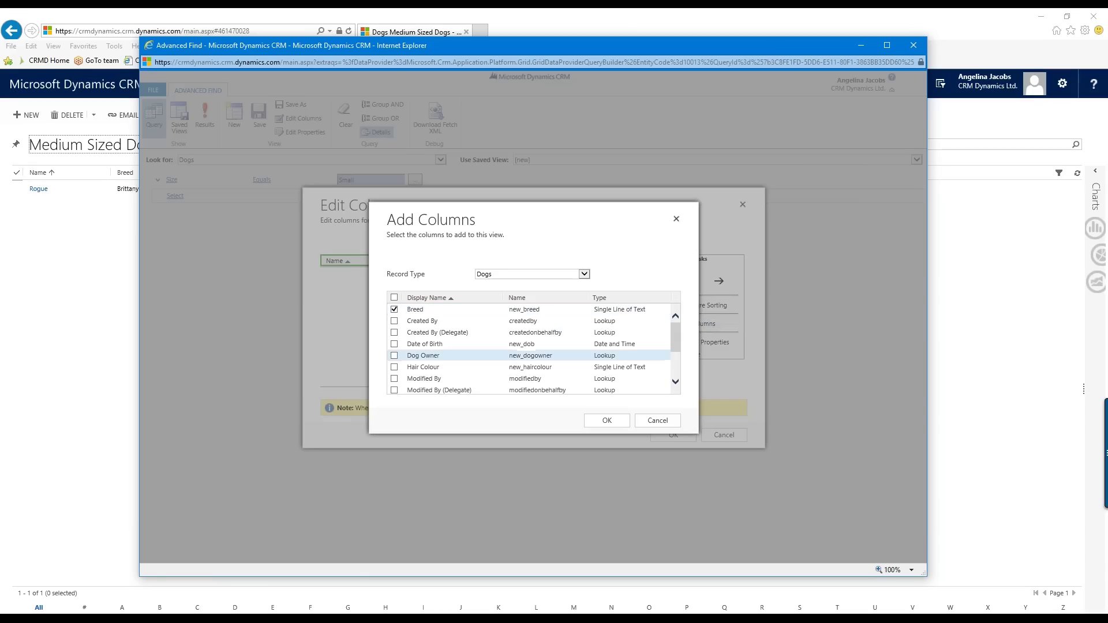
pyautogui.click(430, 359)
pyautogui.scroll(-3, 432, 363)
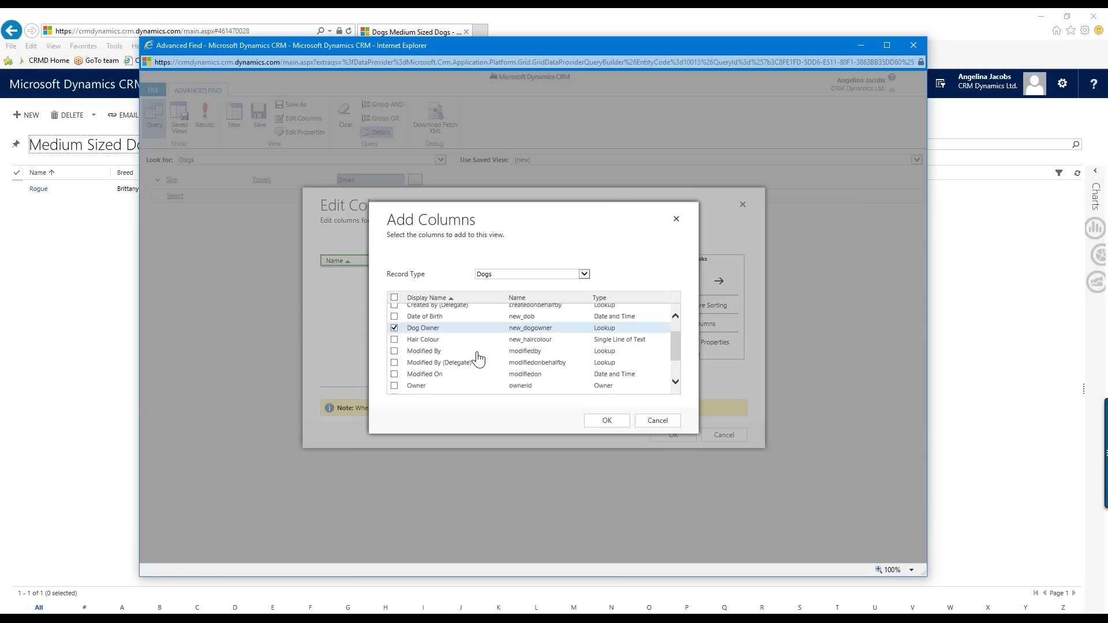
pyautogui.scroll(-1, 449, 369)
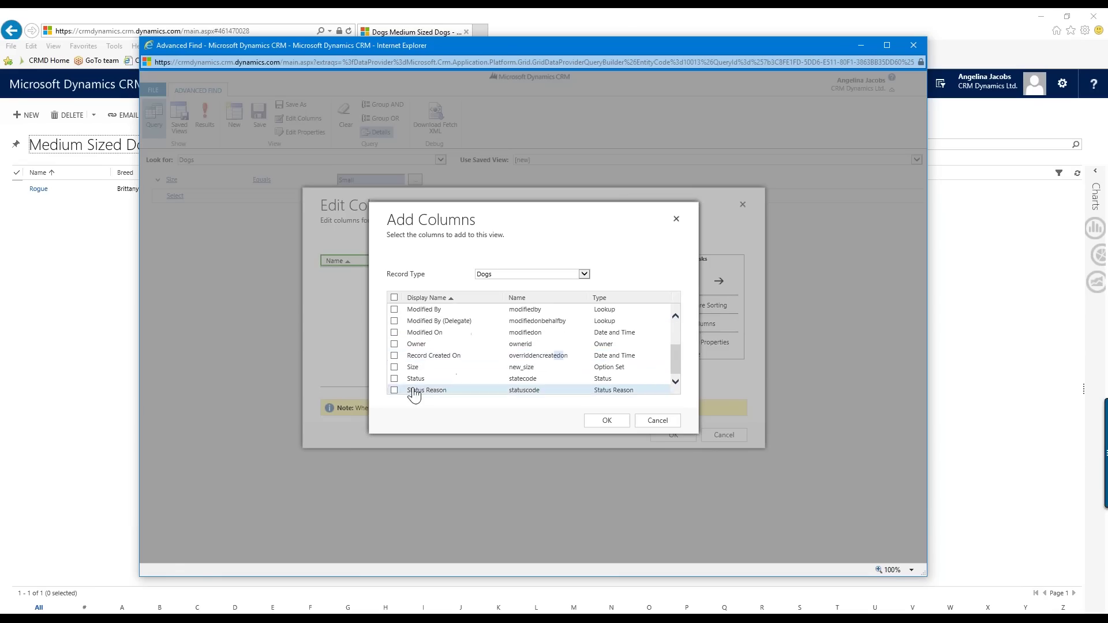
pyautogui.click(413, 369)
pyautogui.click(606, 420)
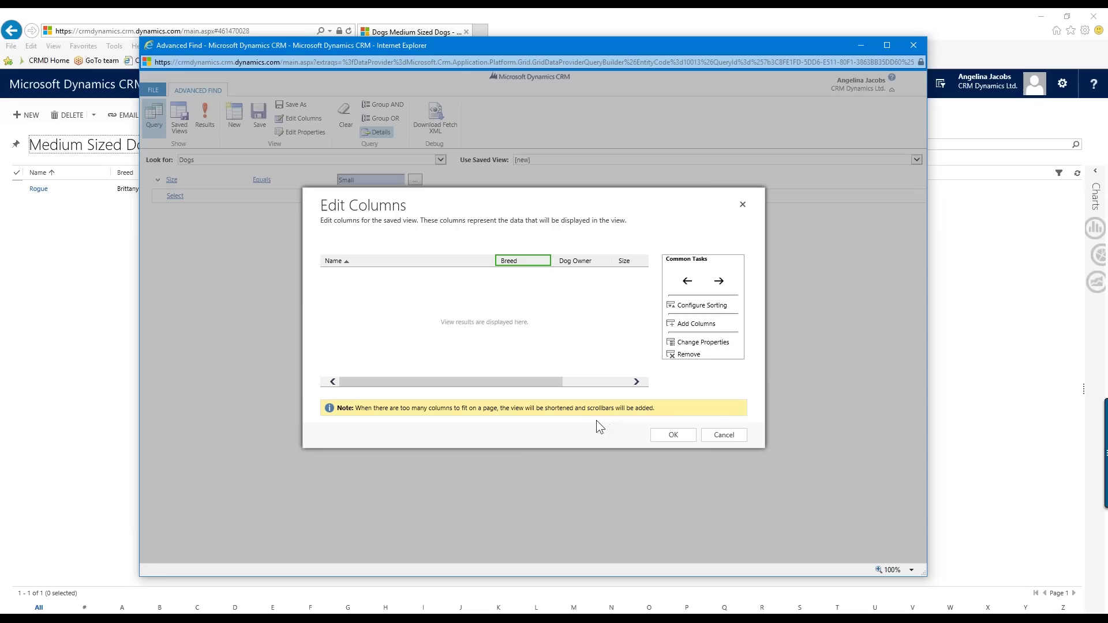
# - Move the Dog Owner column ahead of Name so that it comes first in the query's columns
pyautogui.click(578, 267)
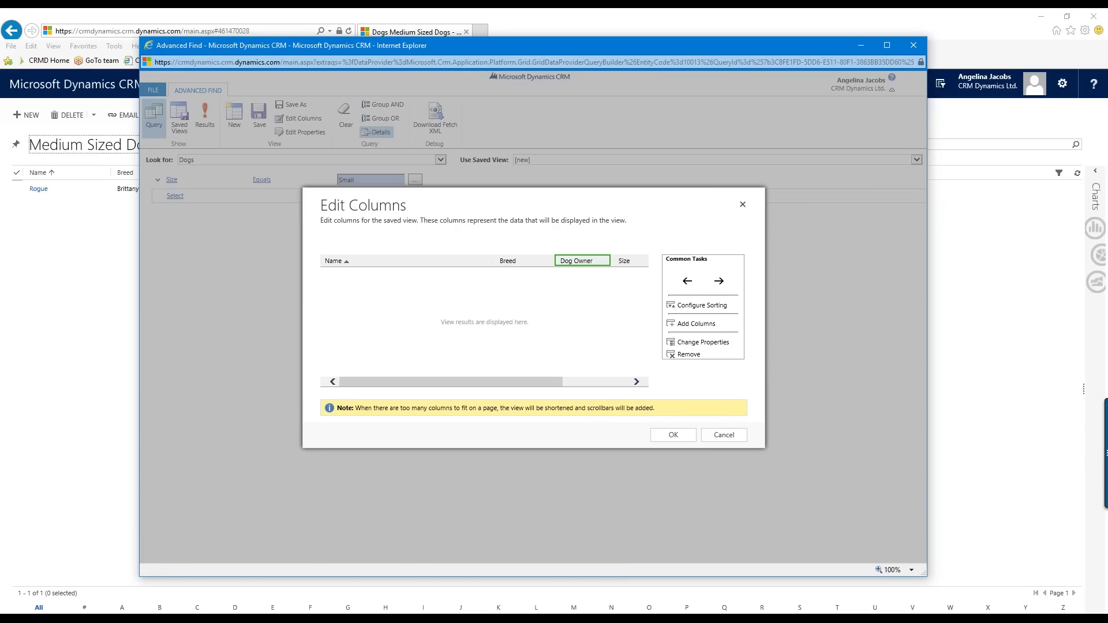
pyautogui.click(687, 282)
pyautogui.click(688, 282)
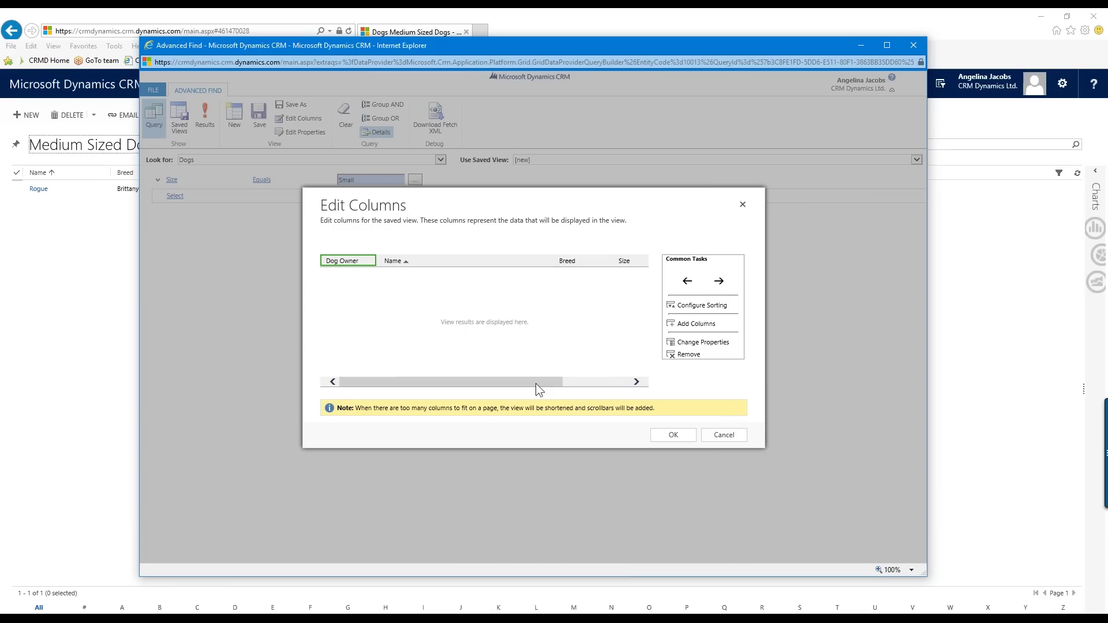
# - Sort the new query by Breed in ascending order and apply the column settings
pyautogui.moveTo(536, 383)
pyautogui.mouseDown()
pyautogui.moveTo(595, 386)
pyautogui.moveTo(532, 386)
pyautogui.mouseUp()
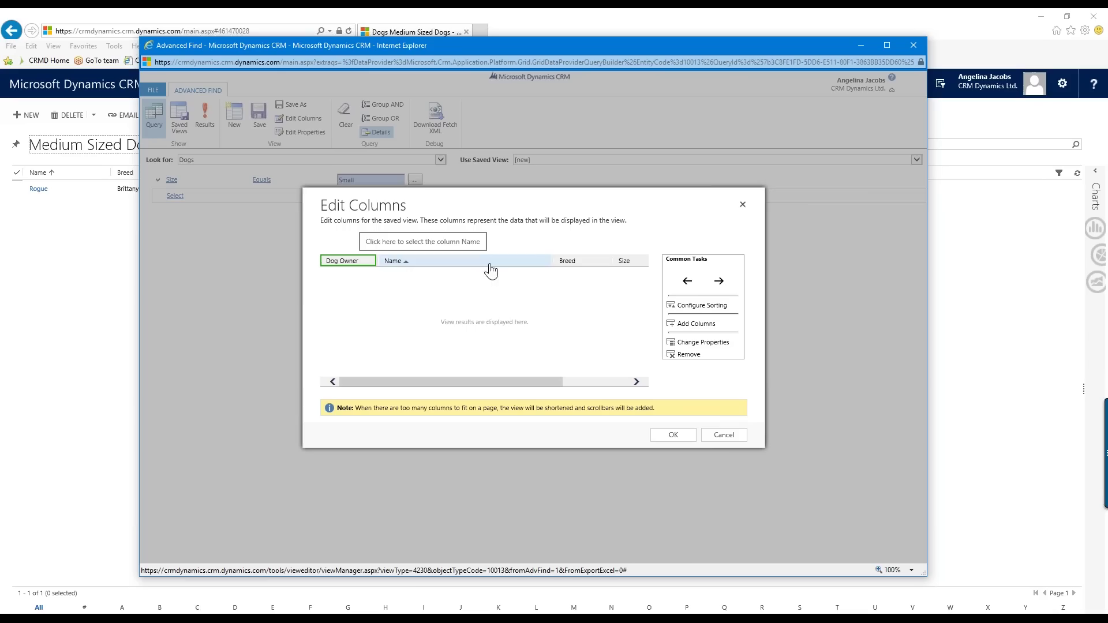
pyautogui.click(576, 269)
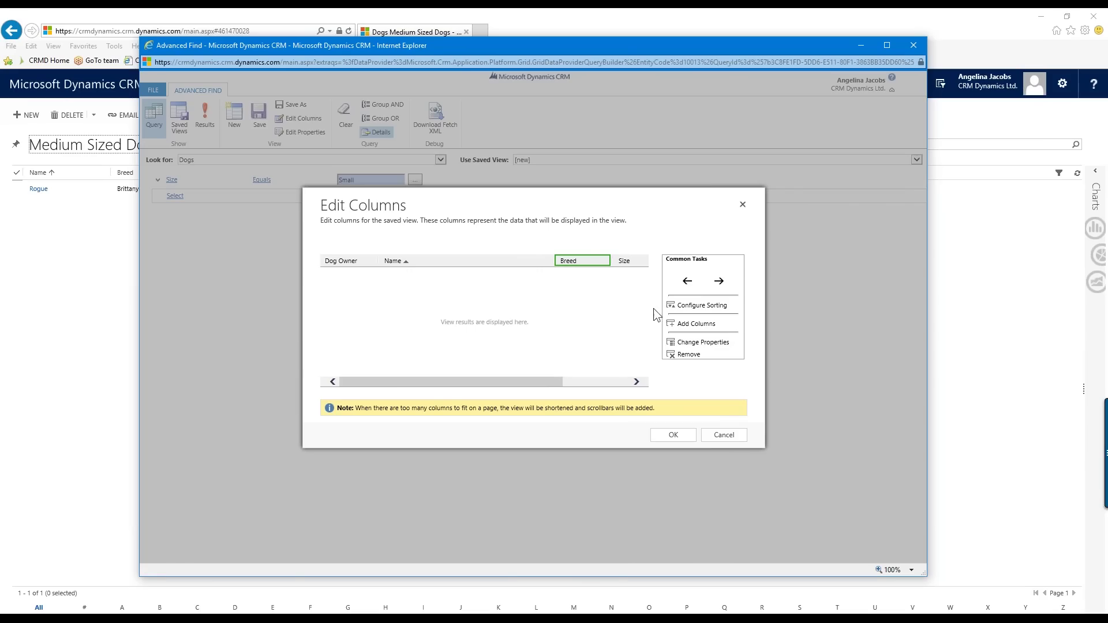
pyautogui.click(705, 311)
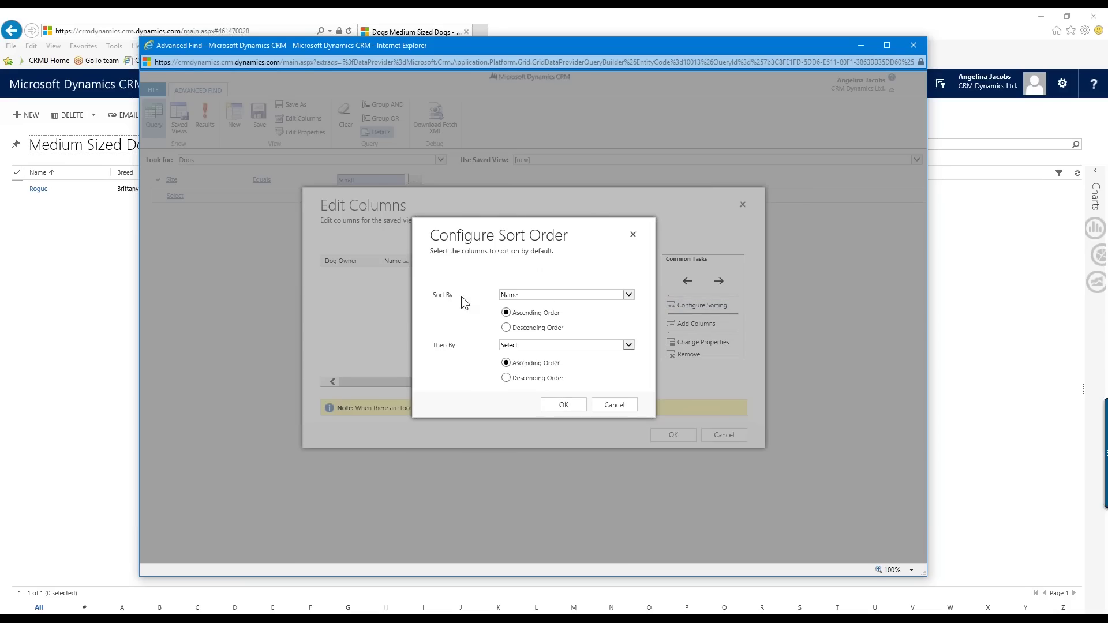
pyautogui.click(629, 295)
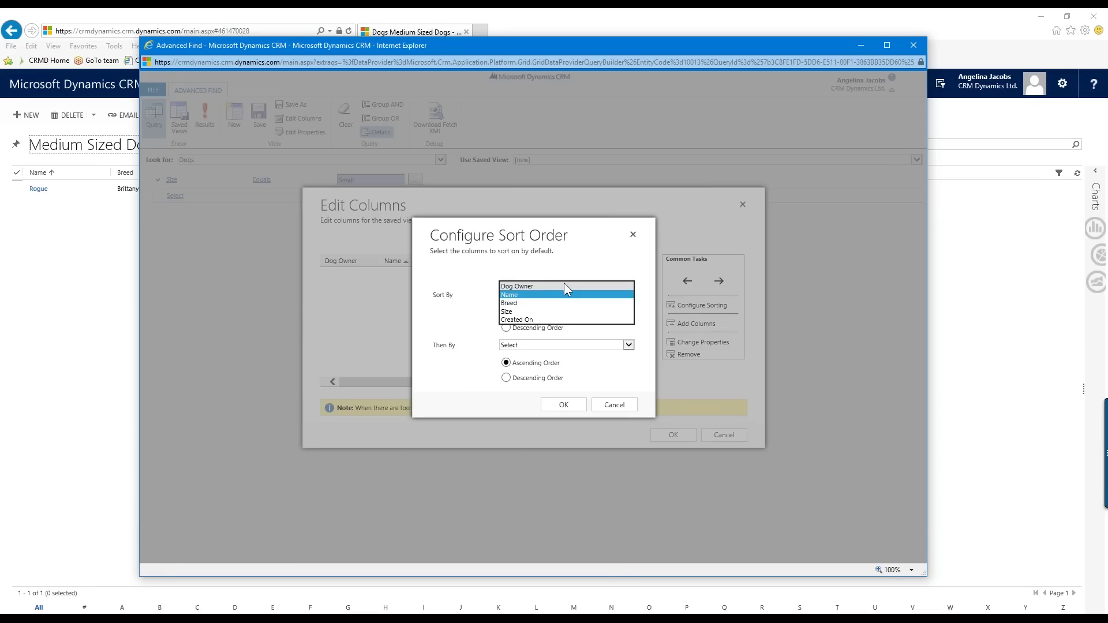
pyautogui.click(524, 303)
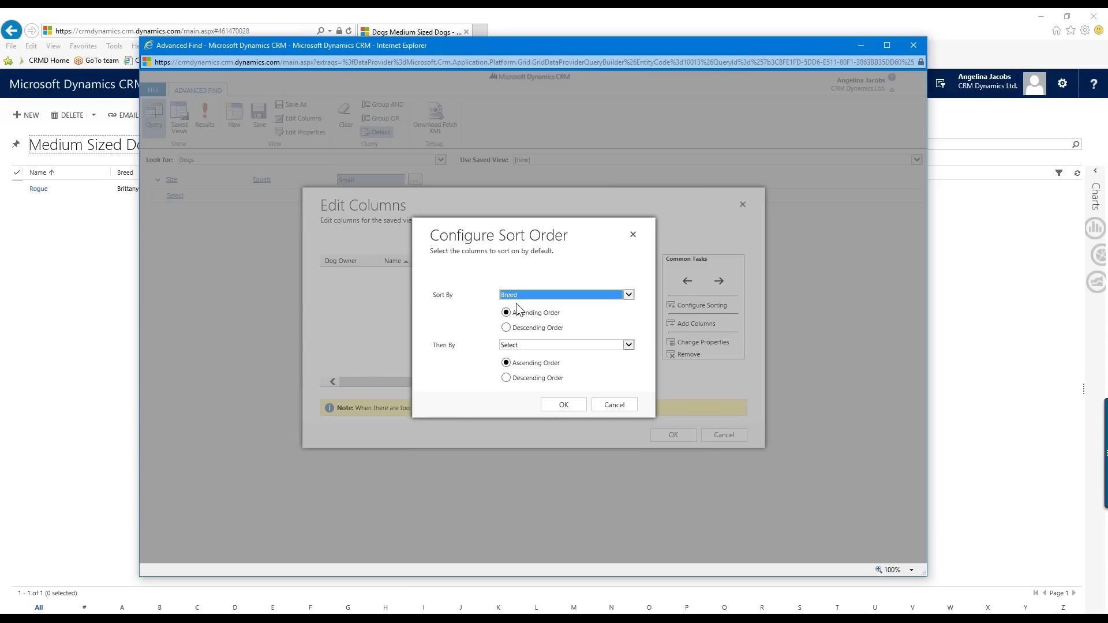
pyautogui.click(557, 405)
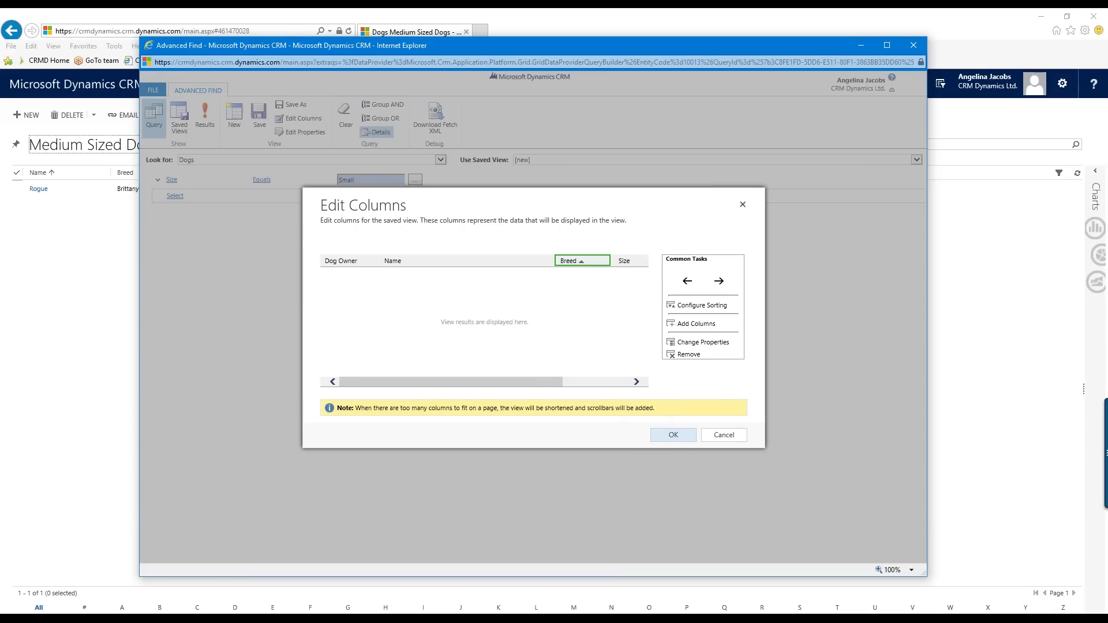
pyautogui.click(671, 437)
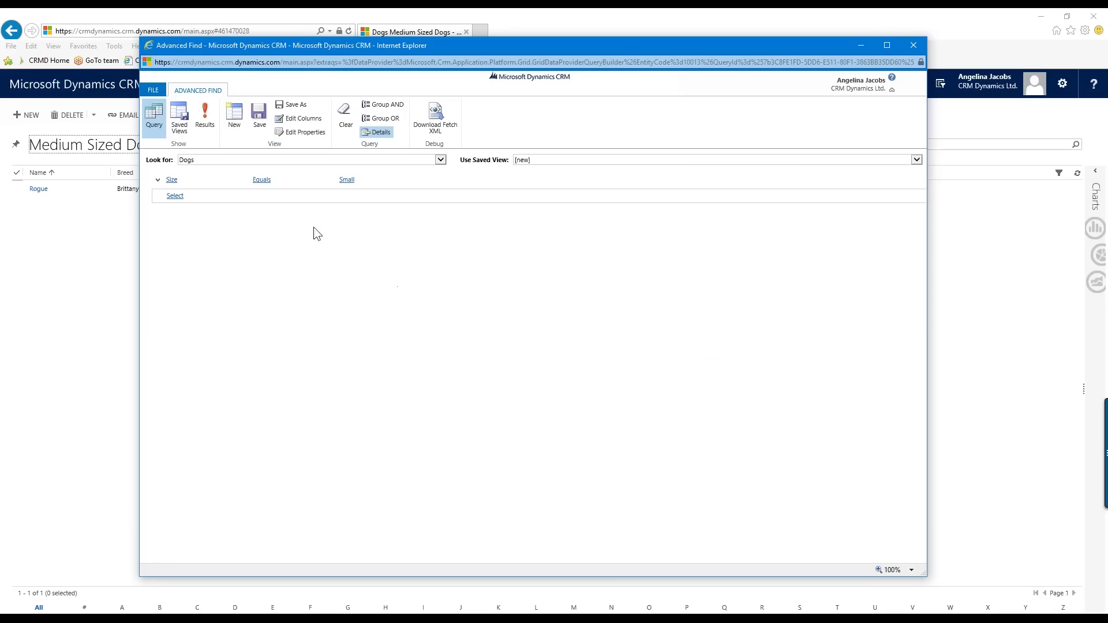
# - Save the query as a new view named Small Sized Dogs and close Advanced Find
pyautogui.click(261, 113)
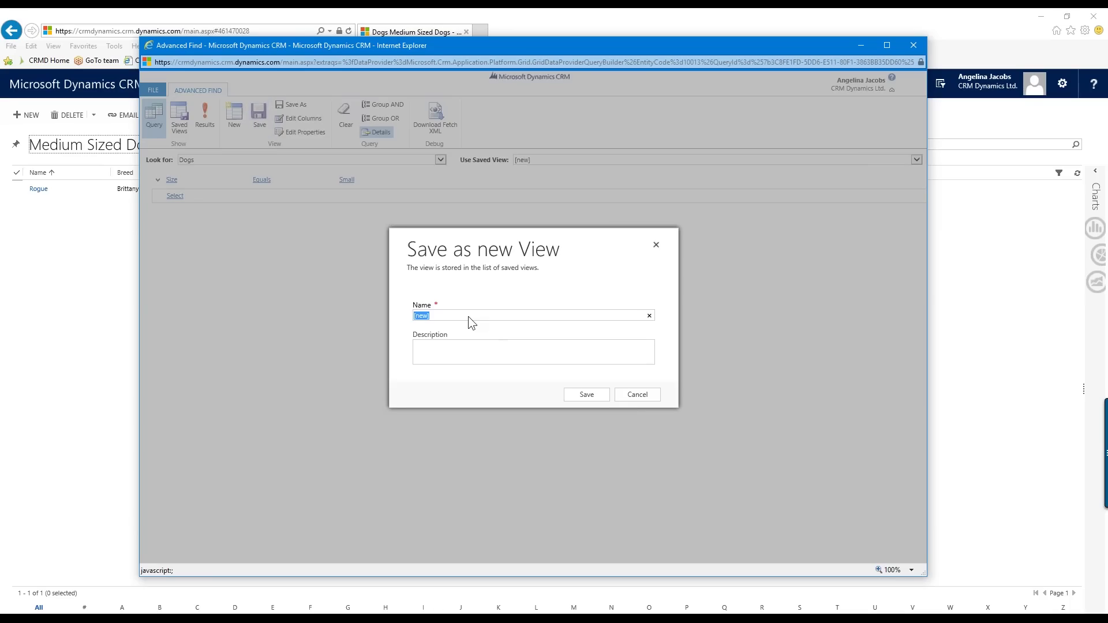
pyautogui.write('Small Sized Dogs')
pyautogui.click(590, 396)
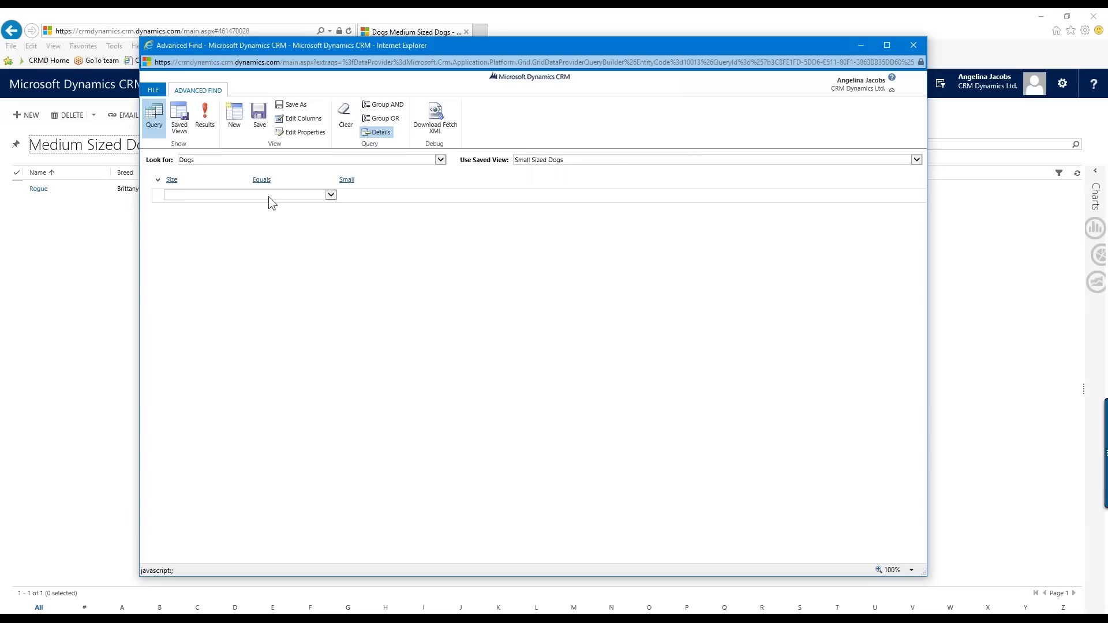
pyautogui.click(913, 46)
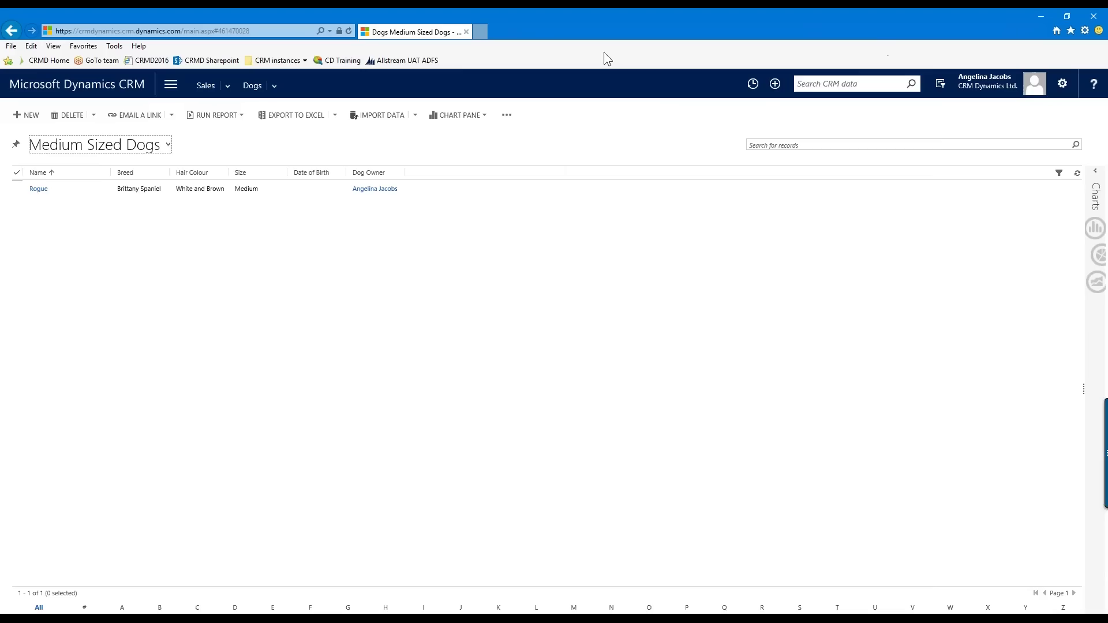
# - Display the personal Small Sized Dogs view in the reloaded Dogs list and return to the Medium Sized Dogs view
pyautogui.click(349, 32)
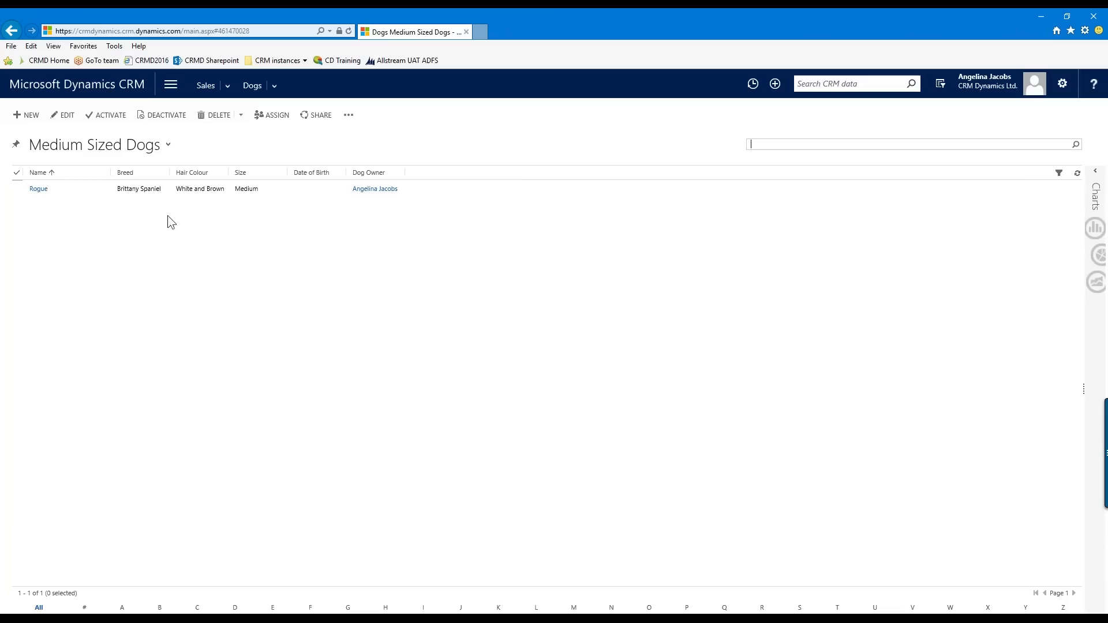
pyautogui.click(170, 147)
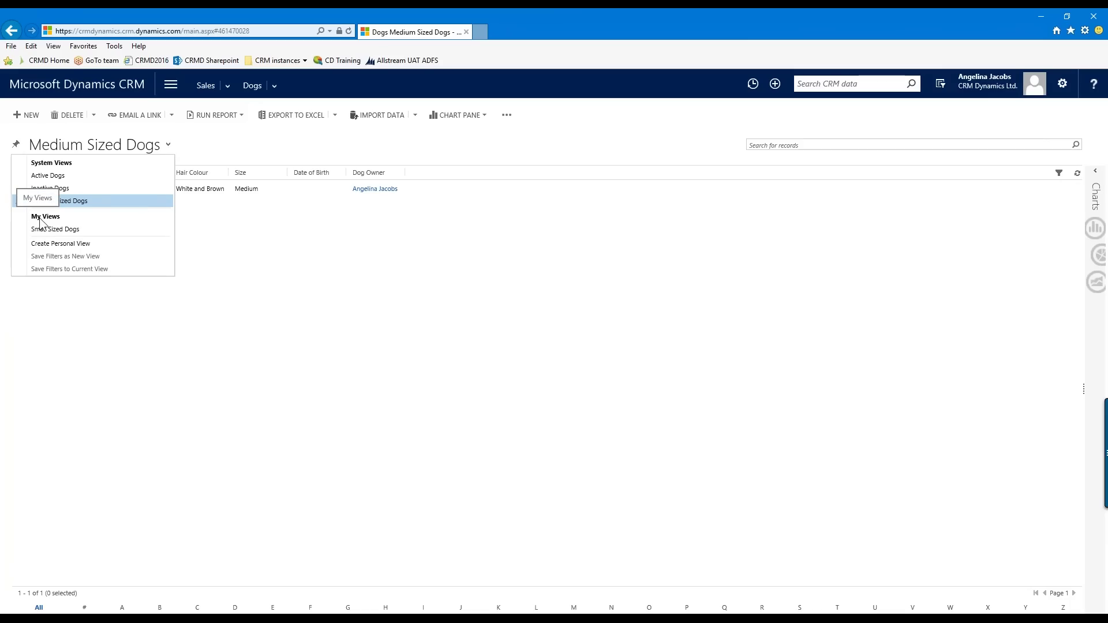
pyautogui.click(79, 230)
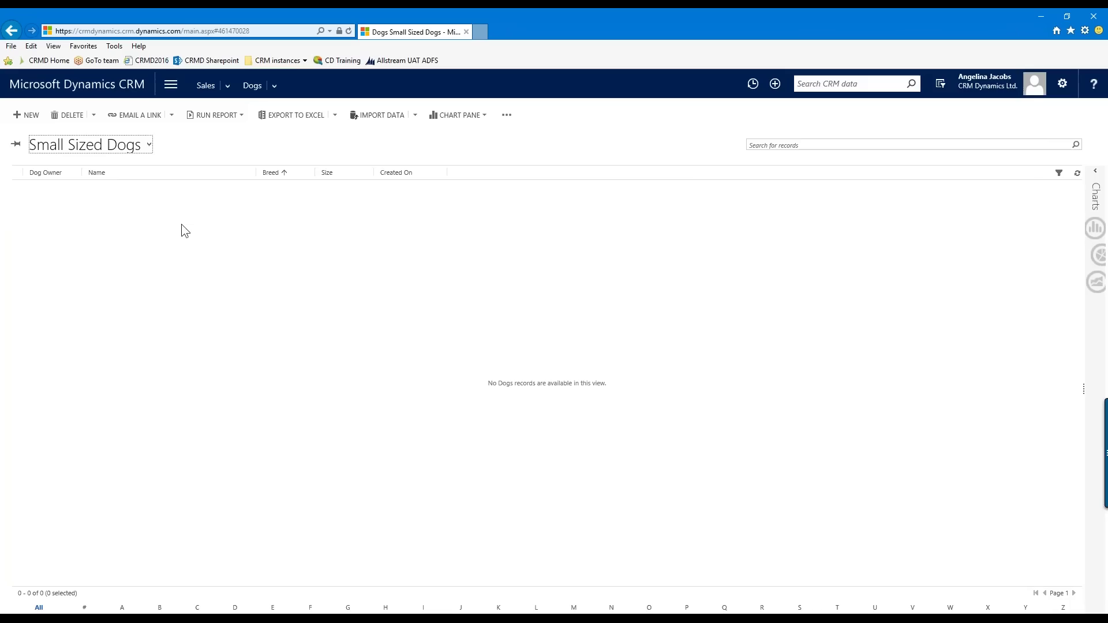
pyautogui.click(148, 145)
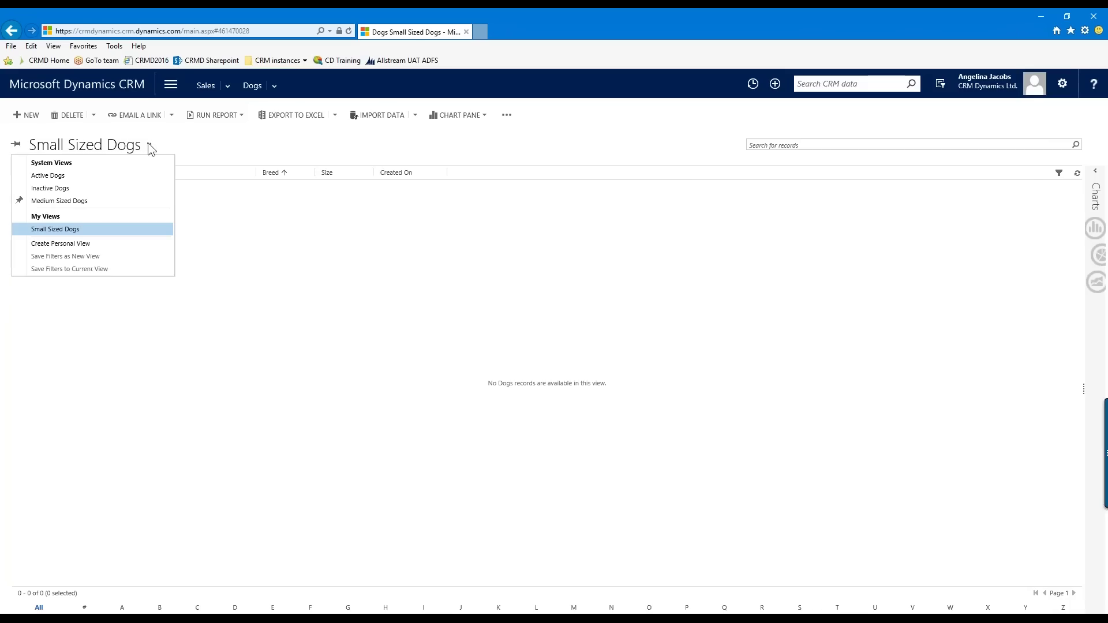
pyautogui.click(56, 204)
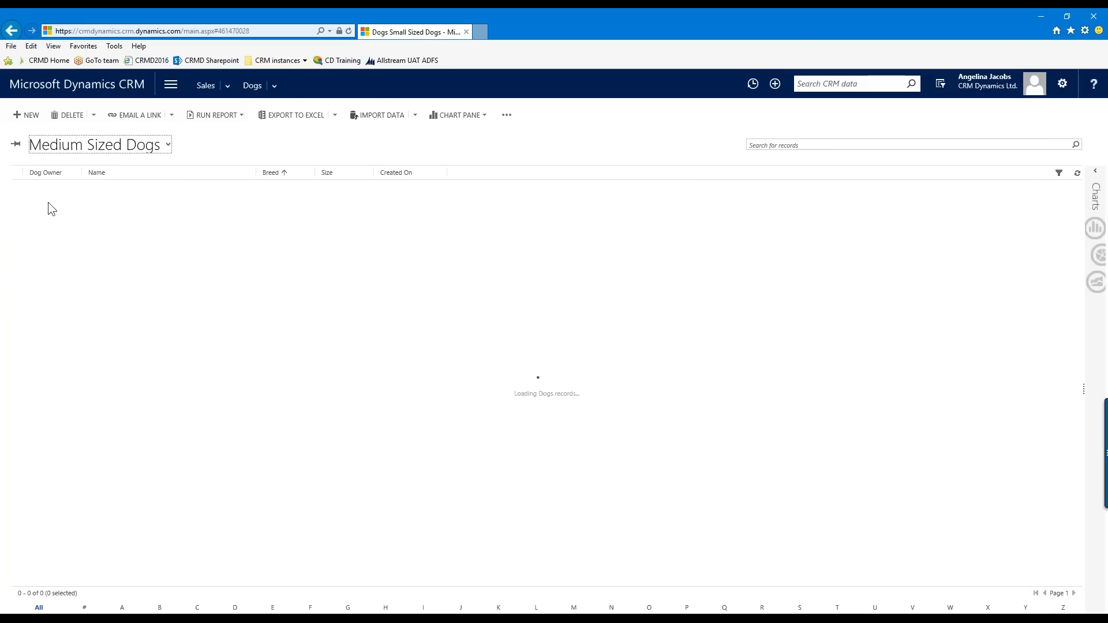